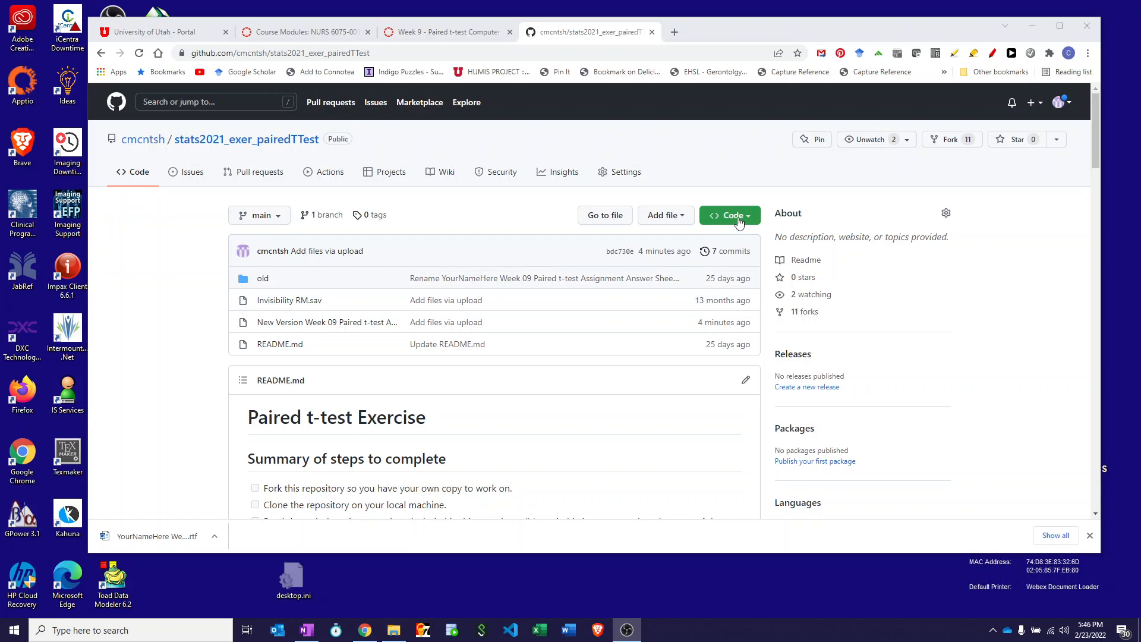
Download the stats2021_exer_pairedTTest repository as a ZIP file and open the downloaded archive.
left_click(739, 222)
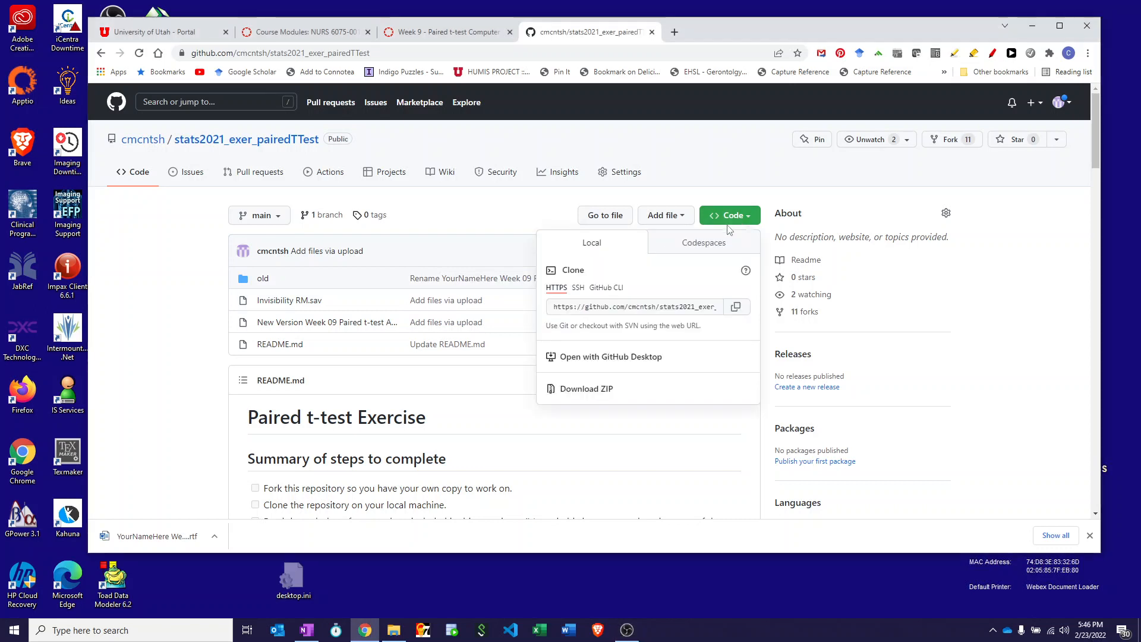
left_click(593, 396)
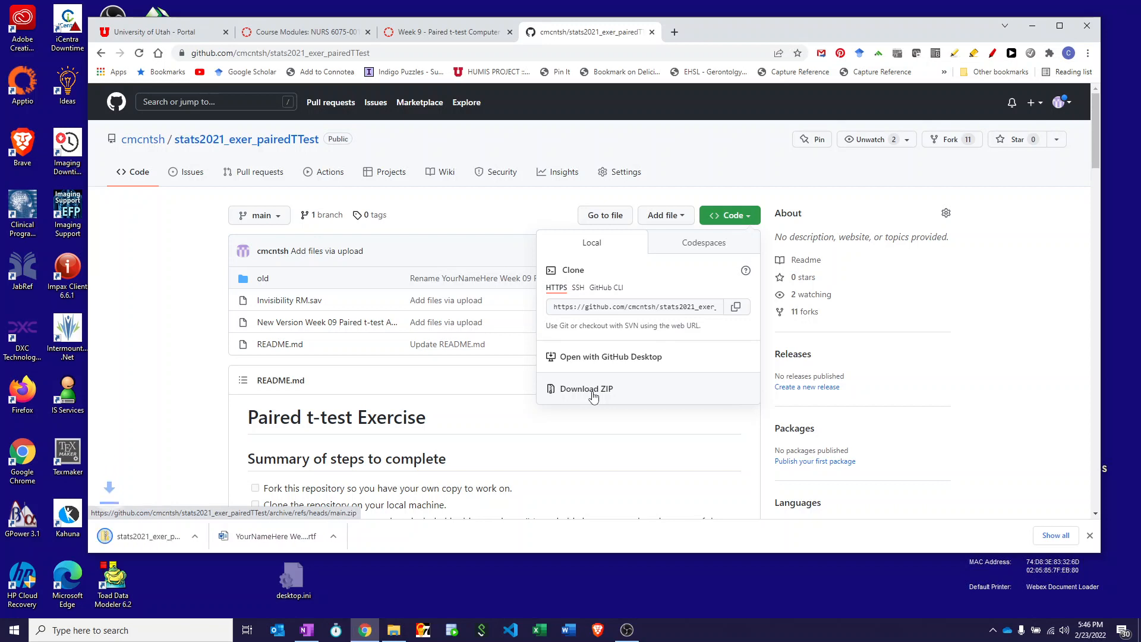
left_click(141, 538)
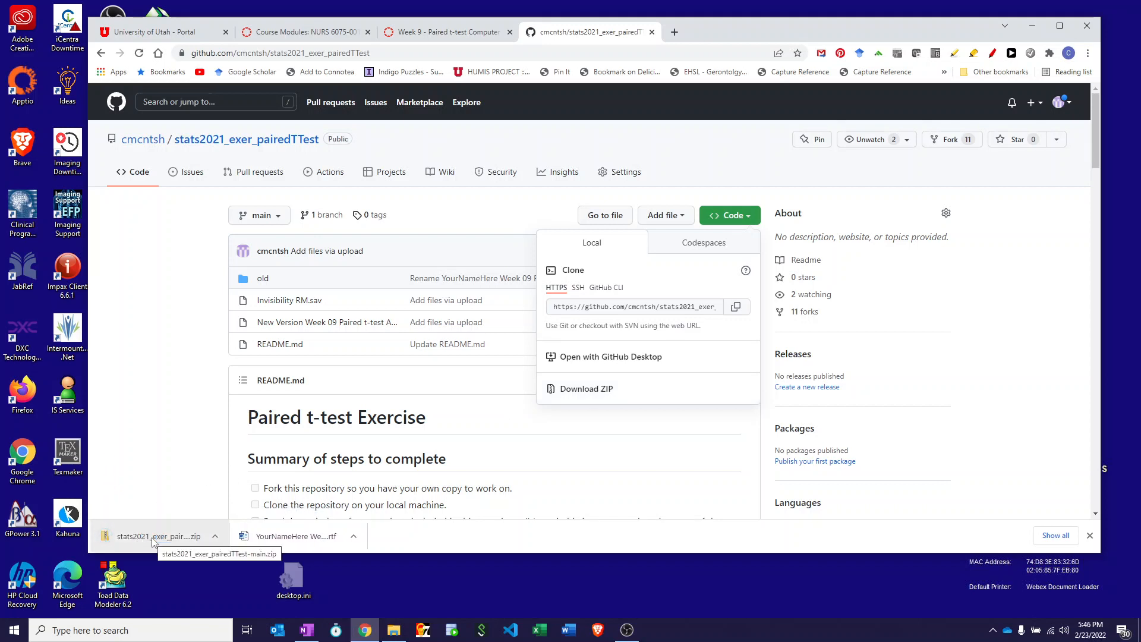
left_click(153, 538)
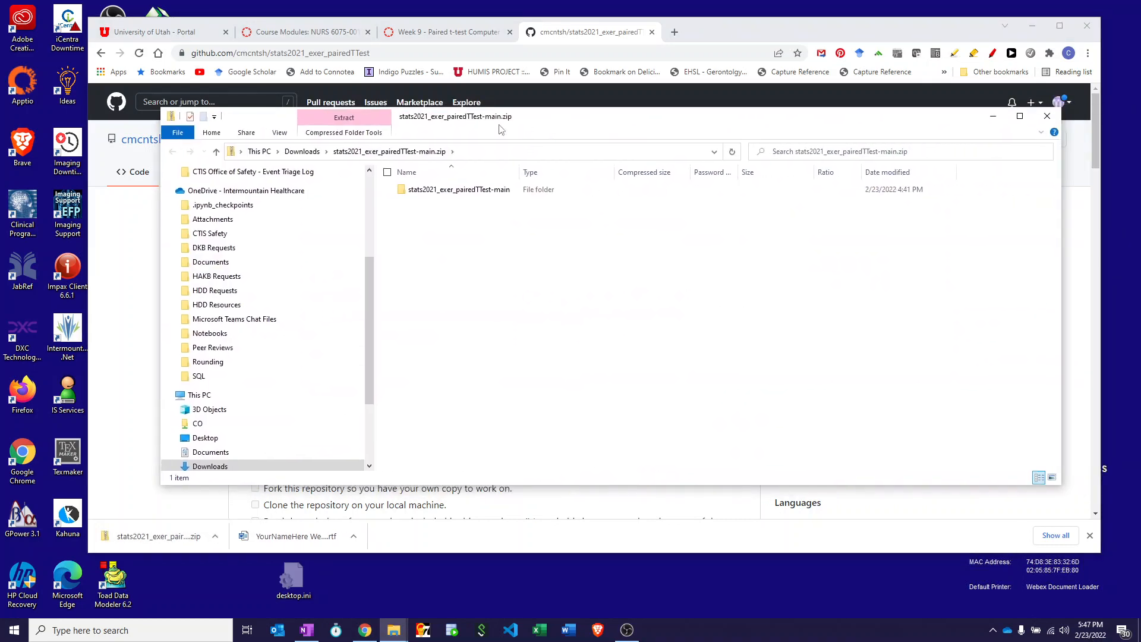
Extract all files of the archive to the suggested stats2021_exer_pairedTTest-main folder in Downloads and close the archive window.
left_click(377, 128)
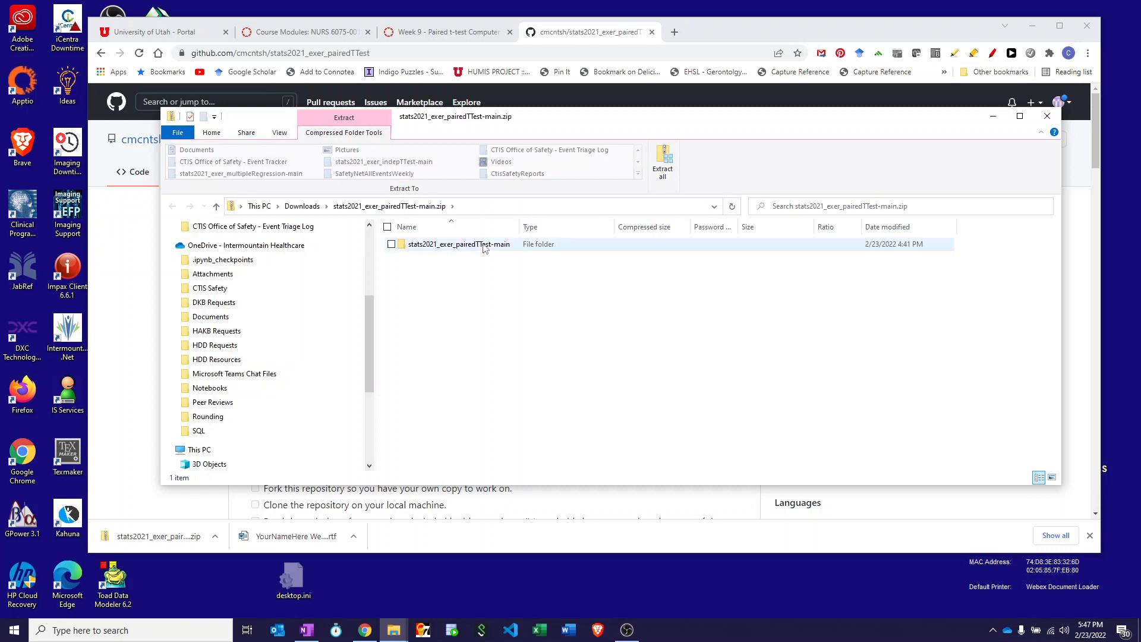
left_click(662, 161)
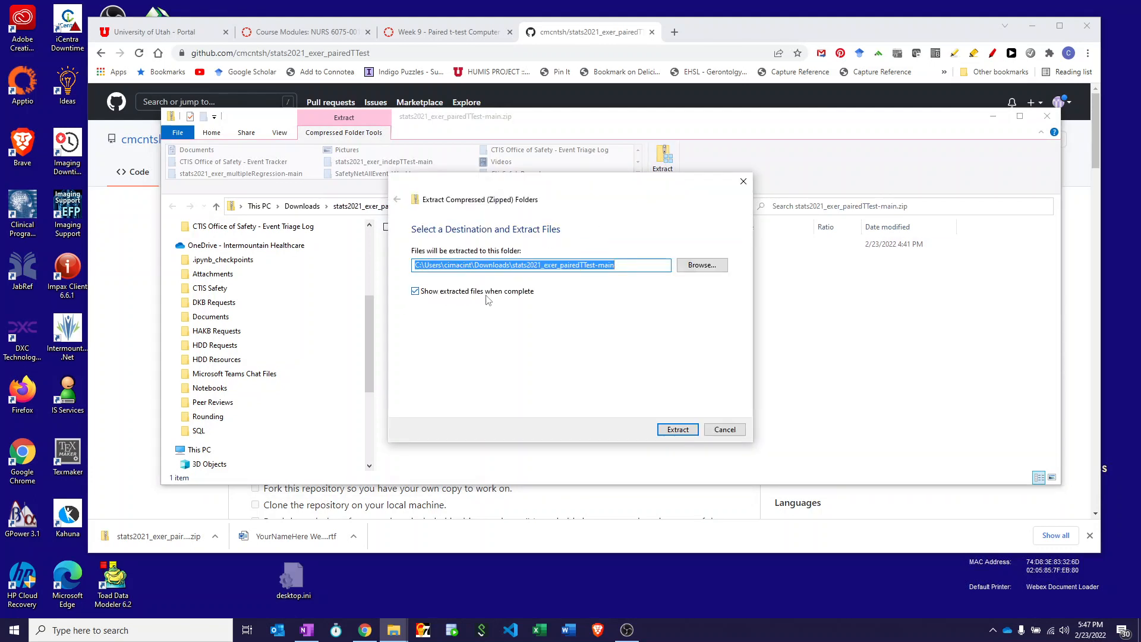
left_click(677, 431)
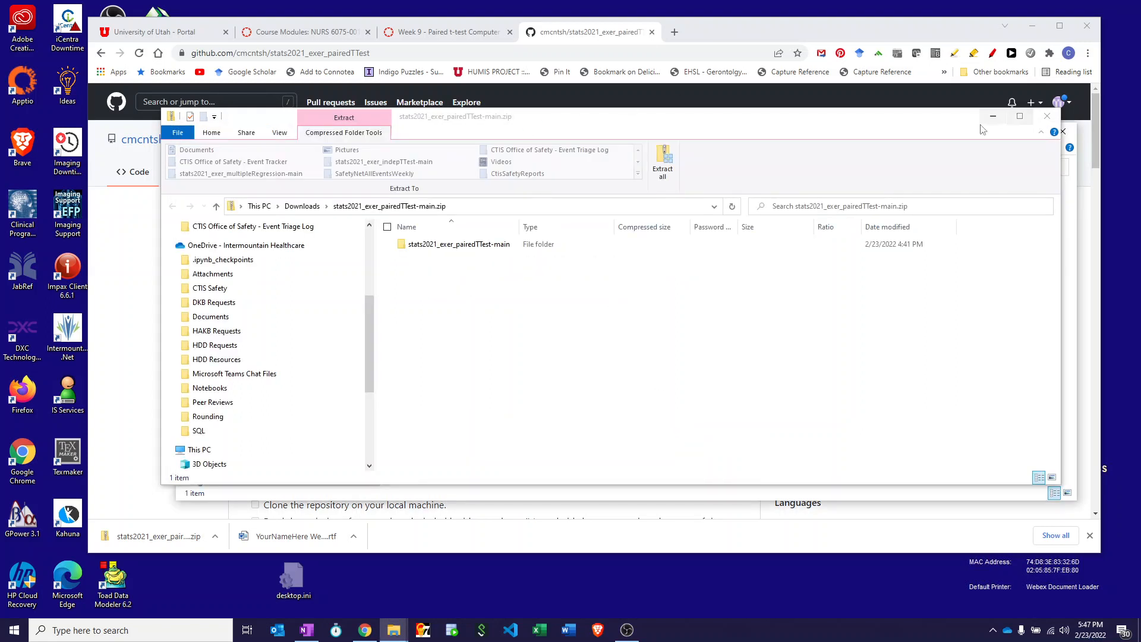
left_click_drag(849, 123, 824, 124)
left_click(1021, 118)
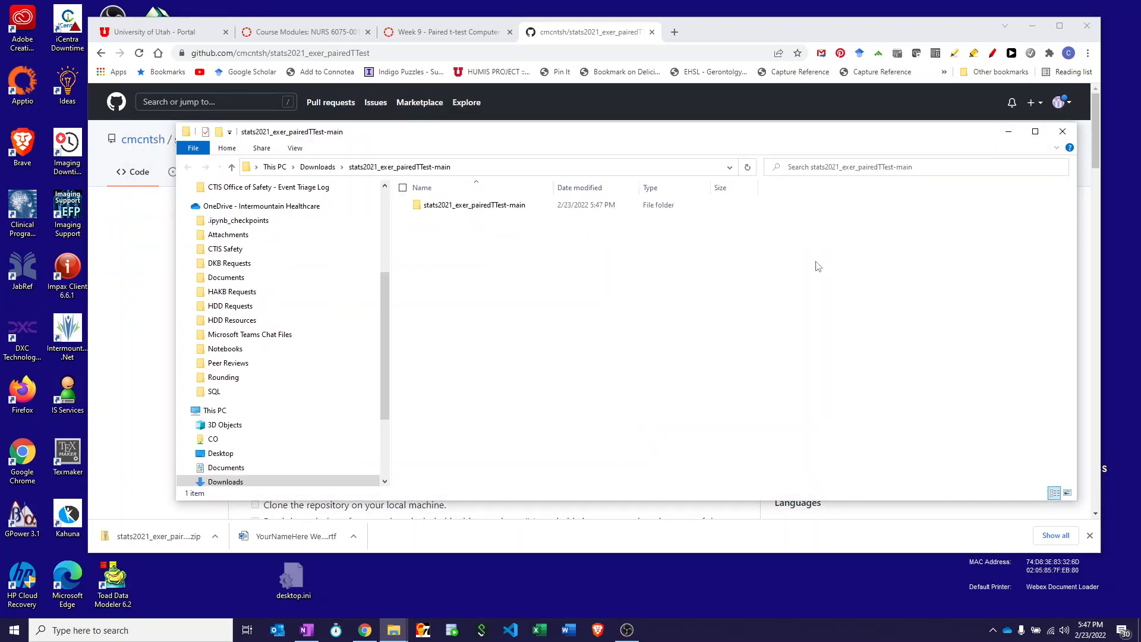
Open "New Version Week 09 Paired t-test Assignment Answer Sheet.rtf" from the extracted folder and read through to its Dataset Information section.
double_click(440, 208)
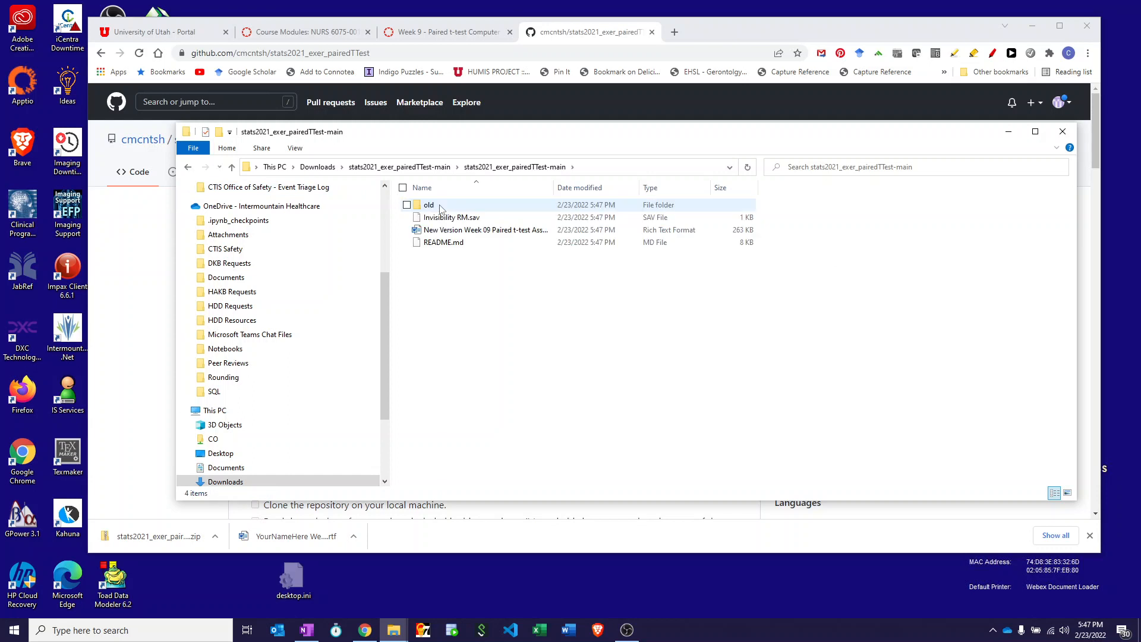
double_click(450, 234)
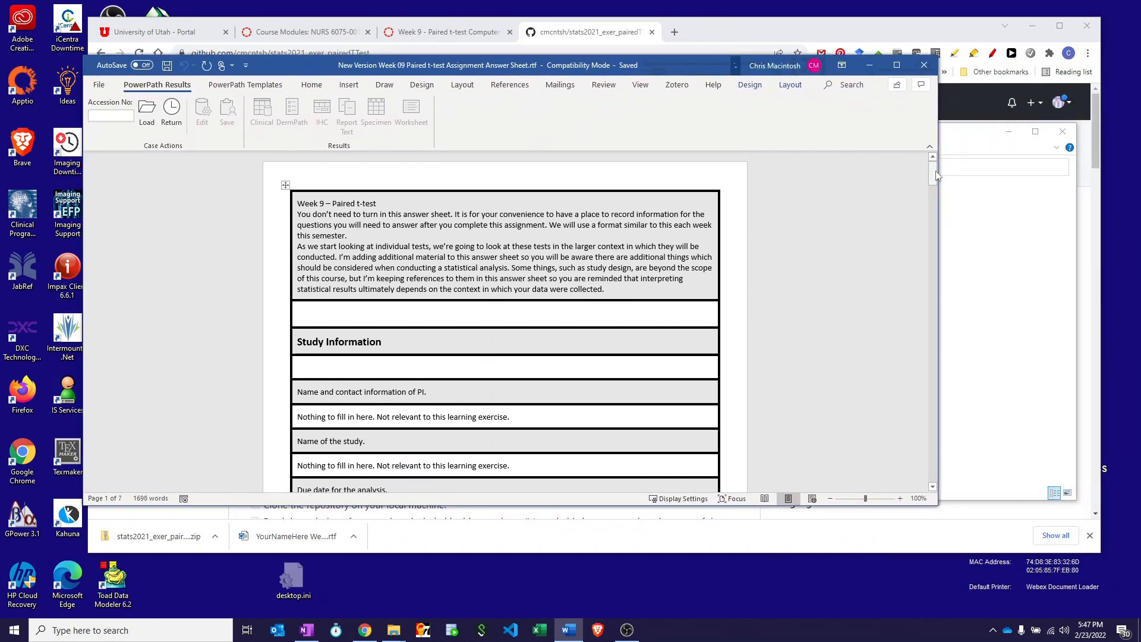
mouse_move(932, 172)
left_mouse_down()
mouse_move(912, 287)
mouse_move(933, 167)
mouse_move(934, 187)
left_mouse_up()
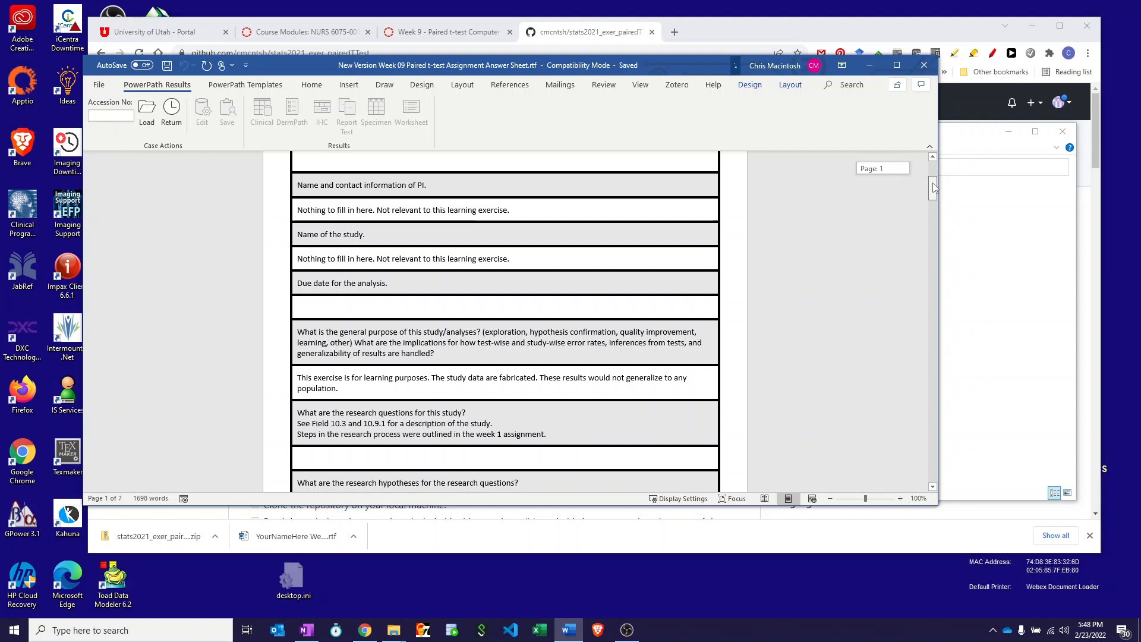
left_click_drag(934, 188, 934, 188)
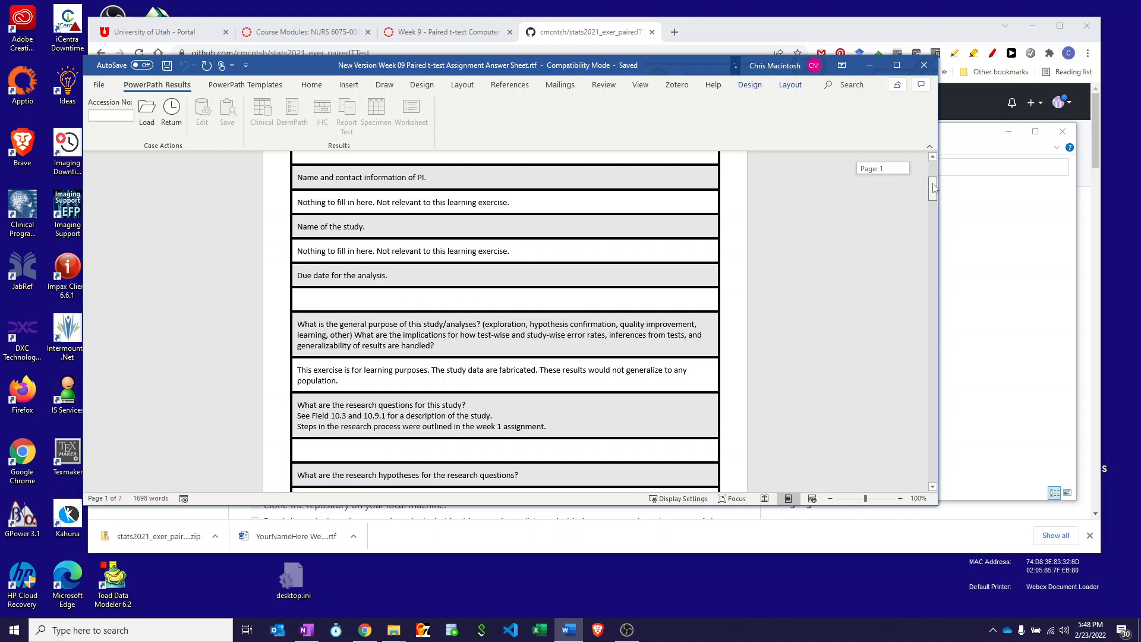
left_click_drag(934, 188, 934, 191)
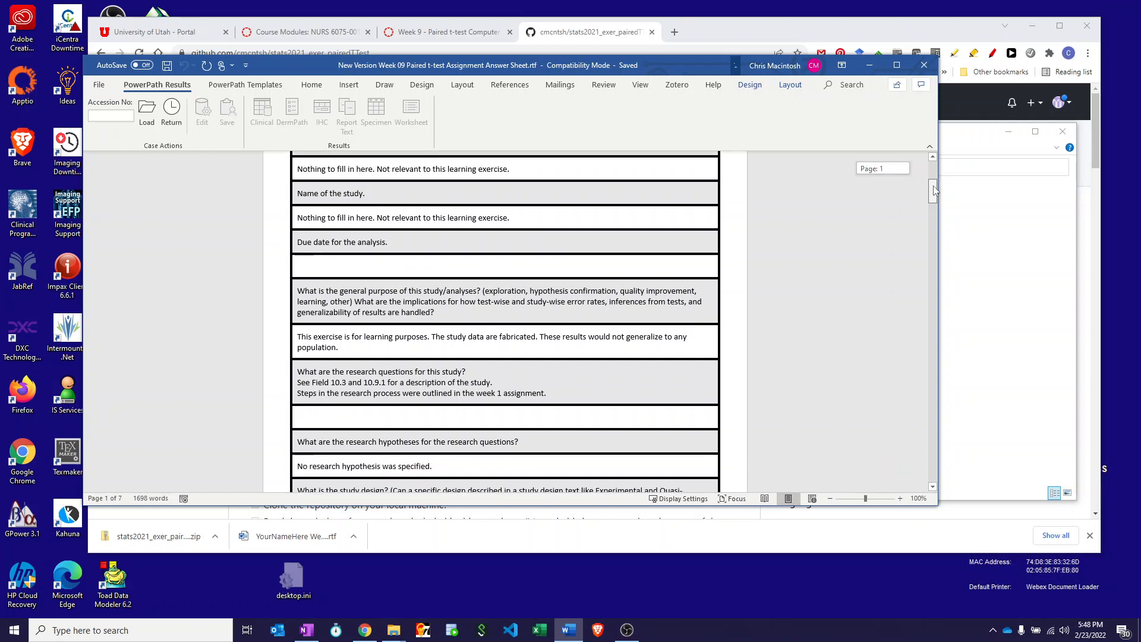
left_click_drag(934, 190, 935, 202)
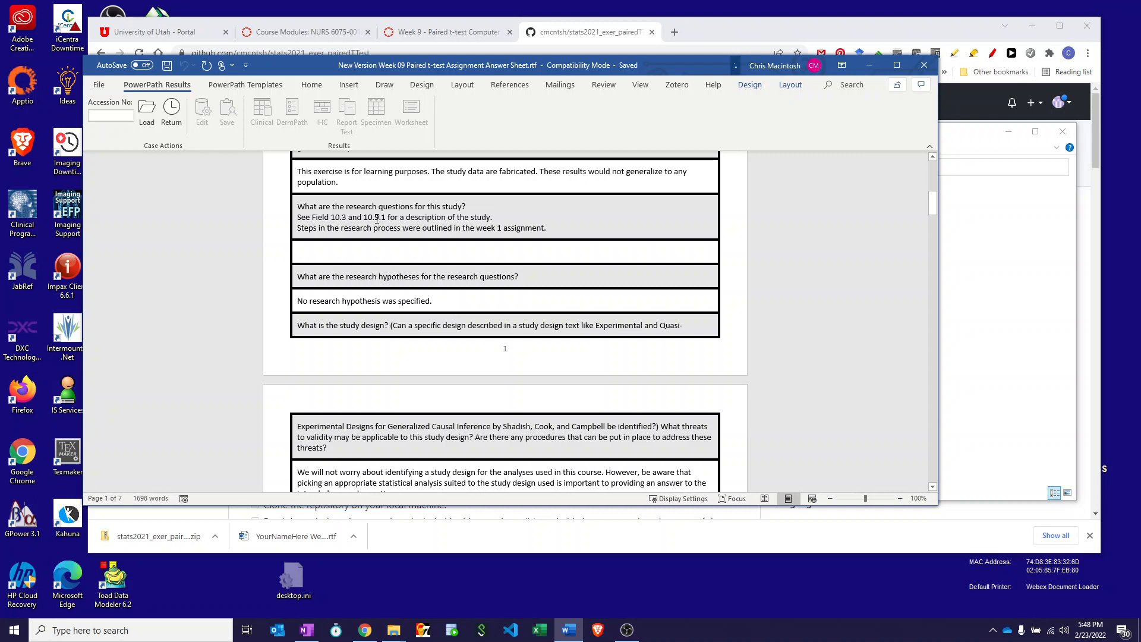
scroll(377, 219, "down", 5)
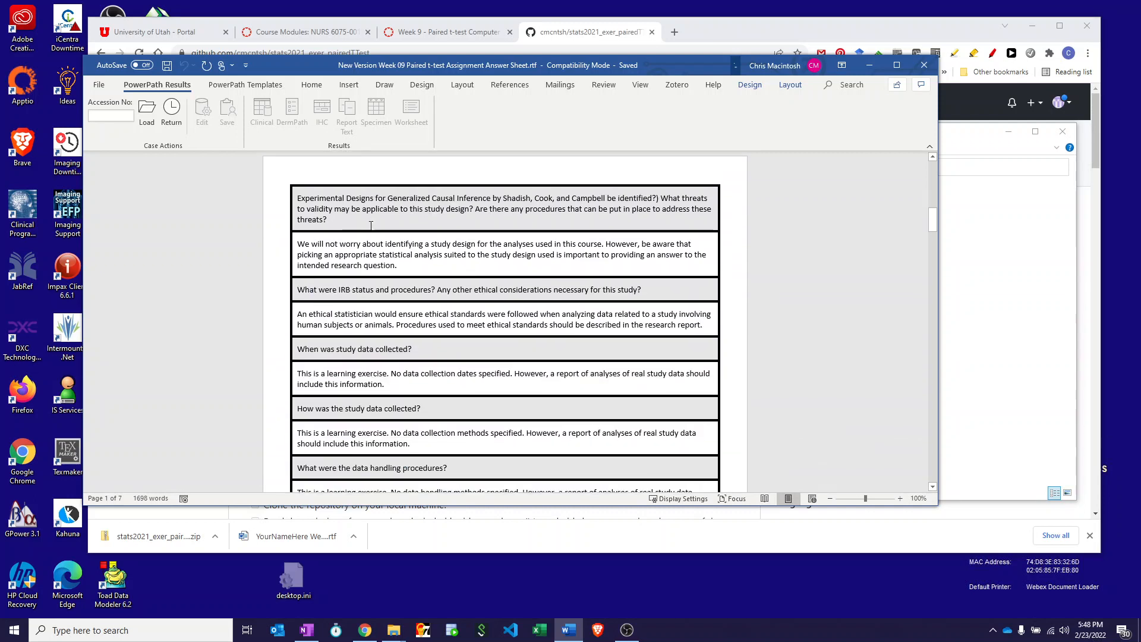
scroll(371, 225, "down", 10)
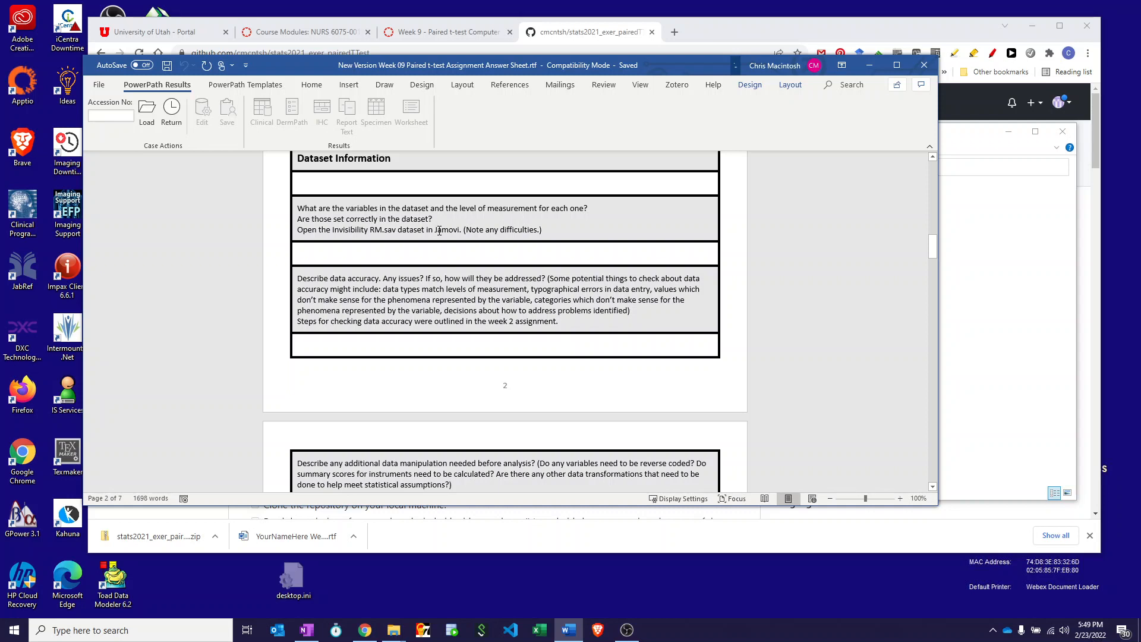
Search the computer for jamovi and launch jamovi 2.2.5.
left_click(14, 631)
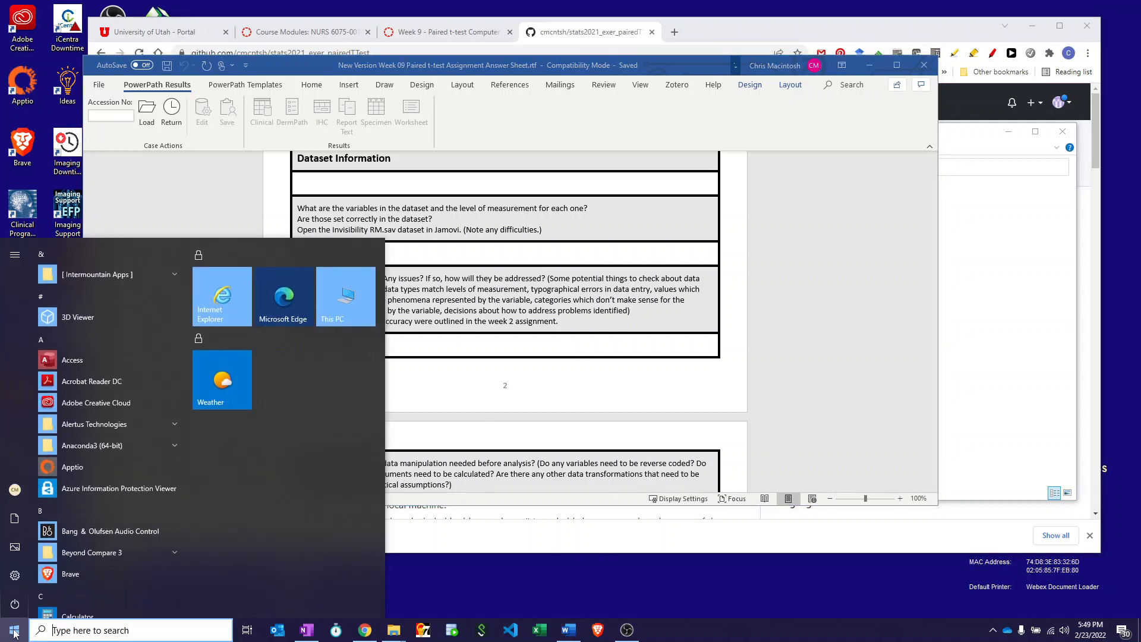
type("jamovi 2.2.5")
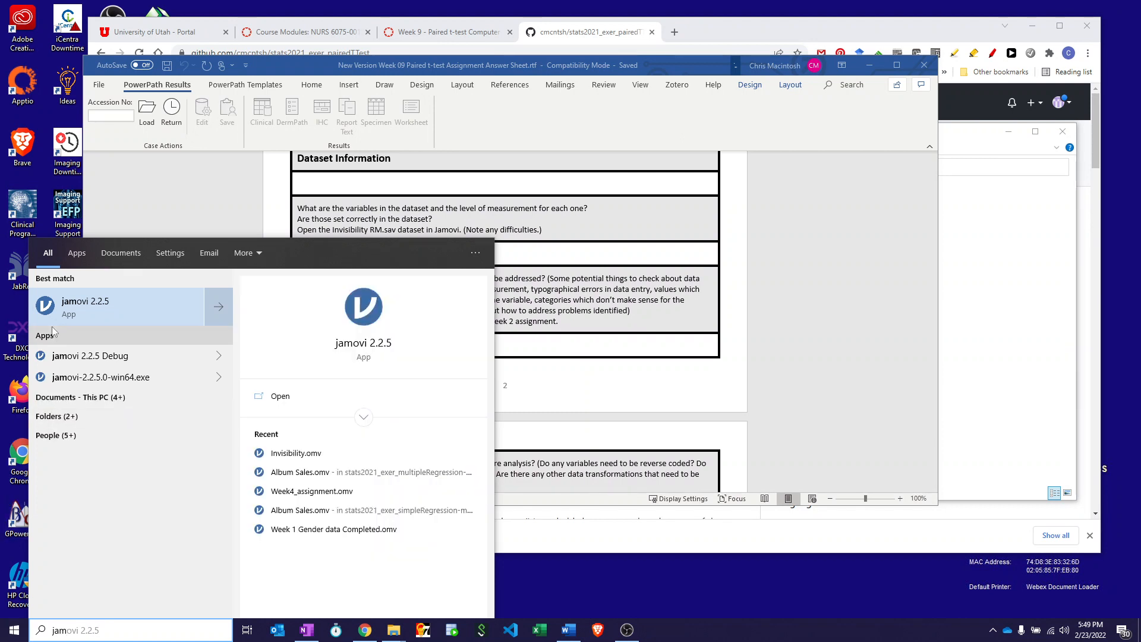
left_click(45, 311)
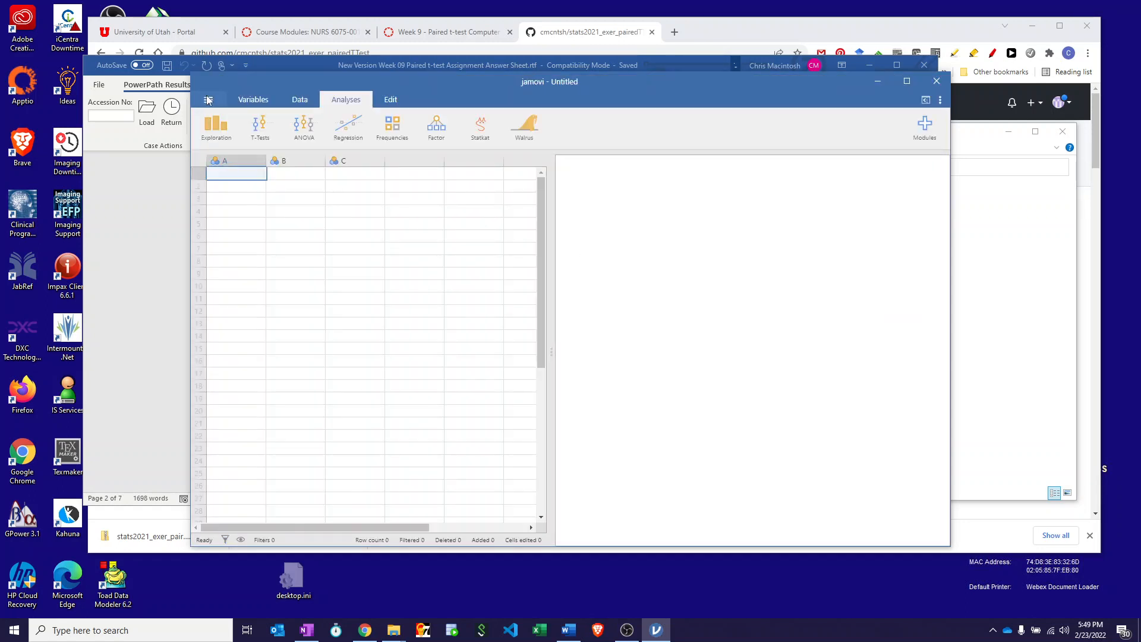
Open the Invisibility RM.sav dataset from the inner stats2021_exer_pairedTTest-main folder in Downloads.
left_click(209, 101)
left_click(213, 182)
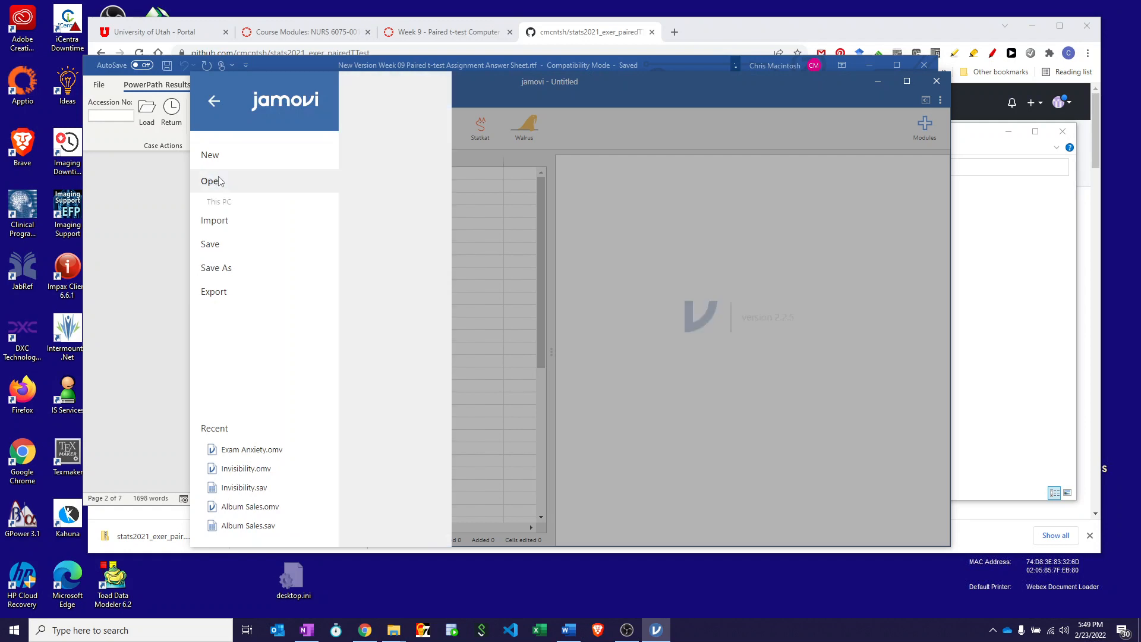
left_click(615, 98)
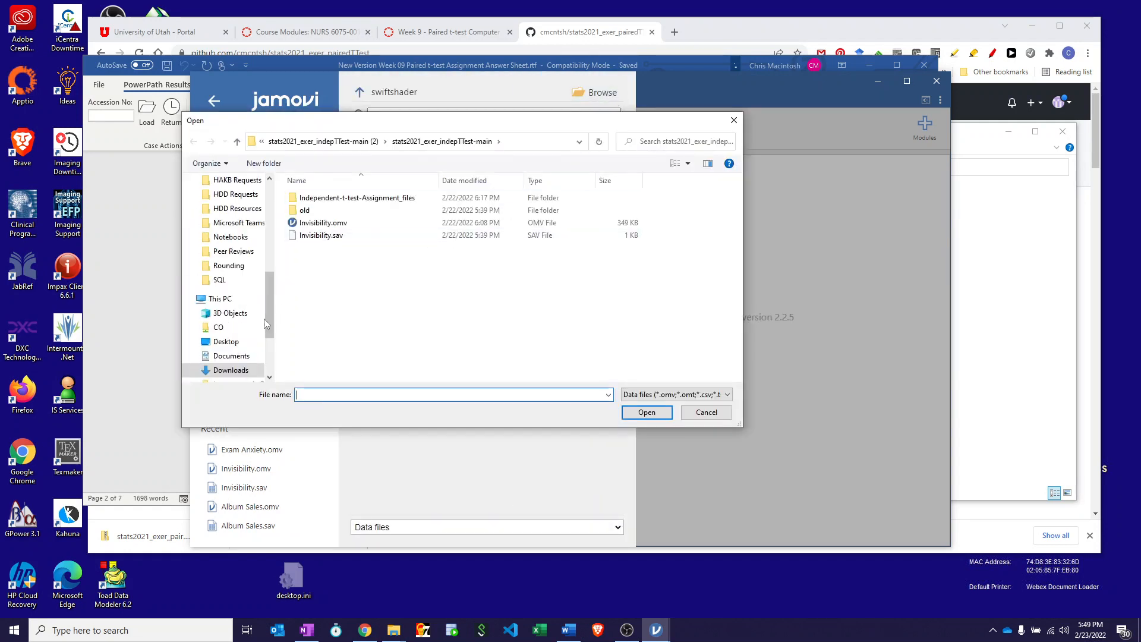
left_click(232, 370)
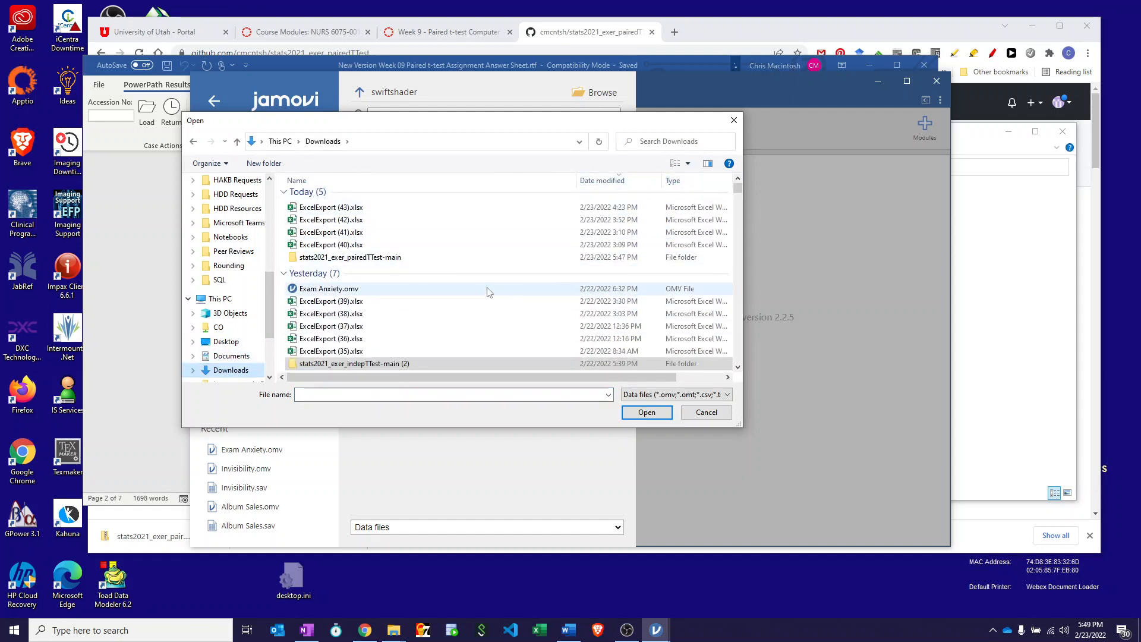
double_click(309, 259)
left_click(318, 202)
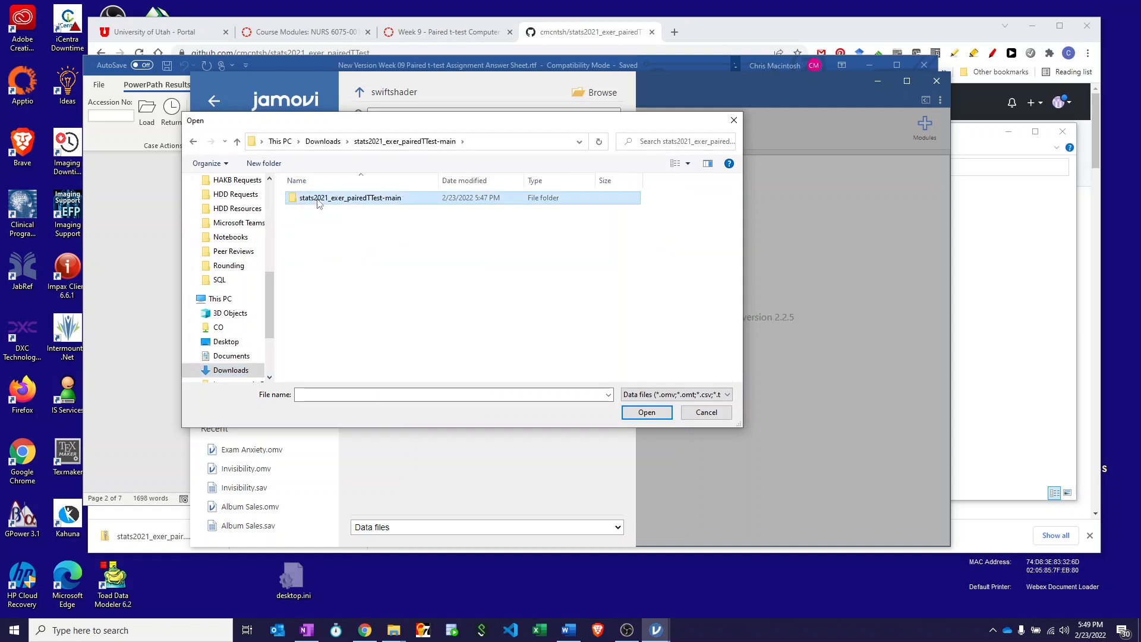
double_click(318, 200)
left_click(315, 212)
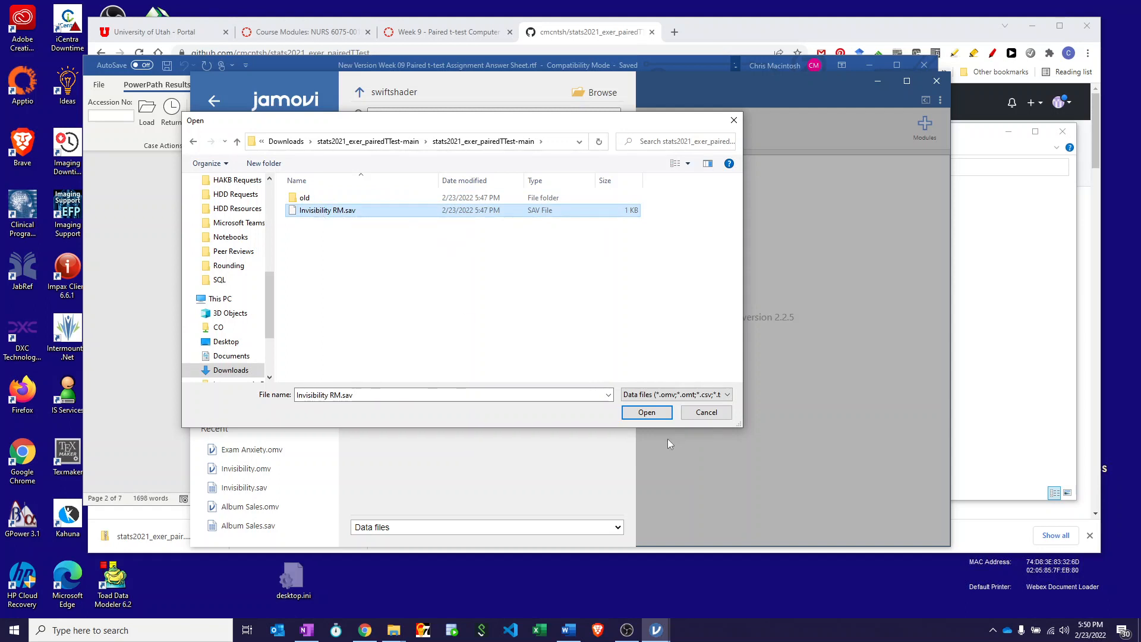
left_click(647, 413)
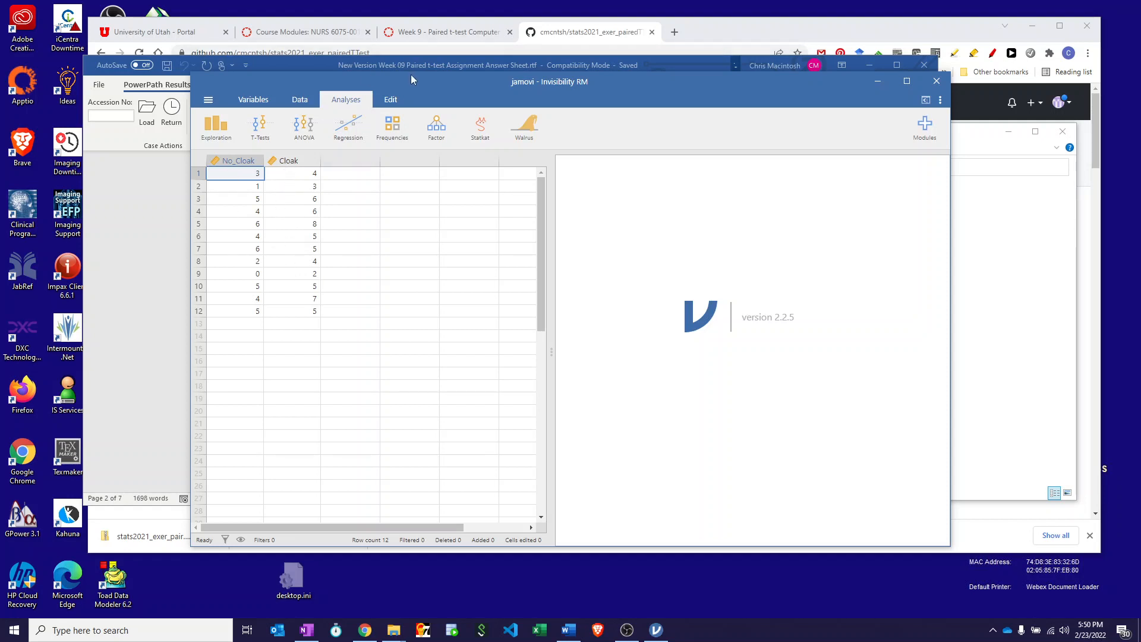
Review the answer sheet's question on variables, then inspect the measure and data types of No_Cloak and Cloak in jamovi.
left_click(132, 213)
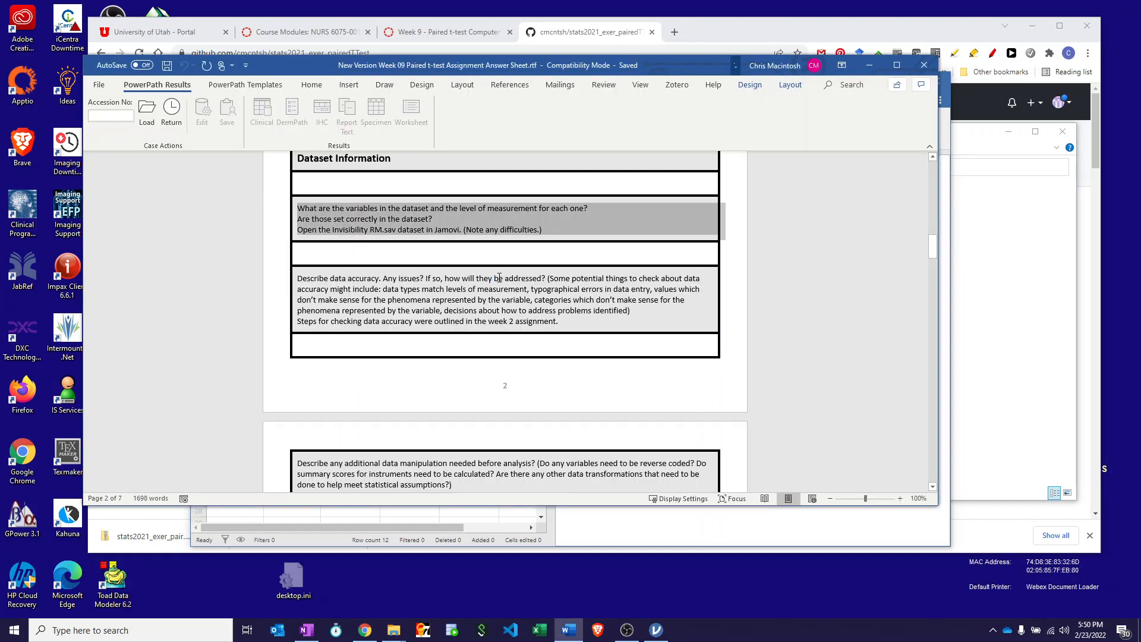
left_click(946, 126)
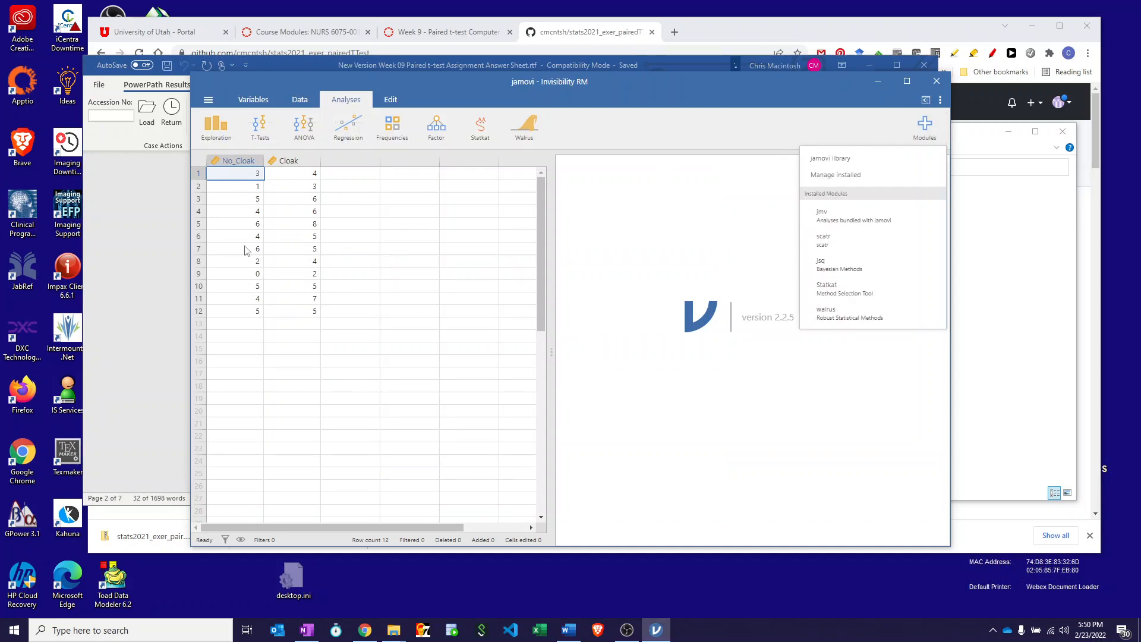
double_click(240, 162)
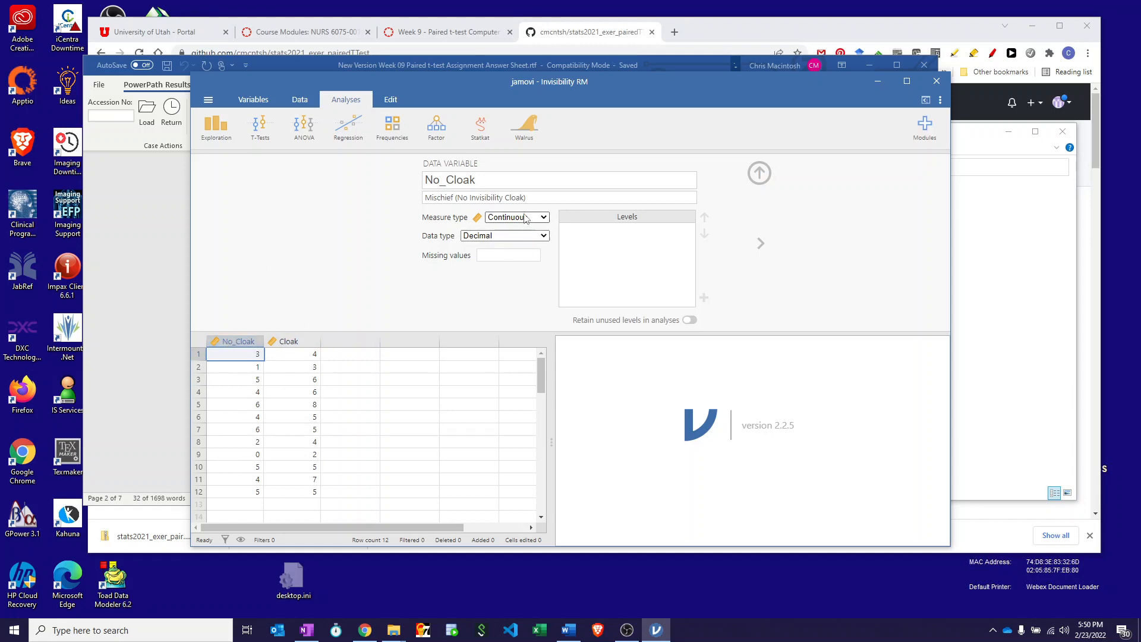
left_click(761, 244)
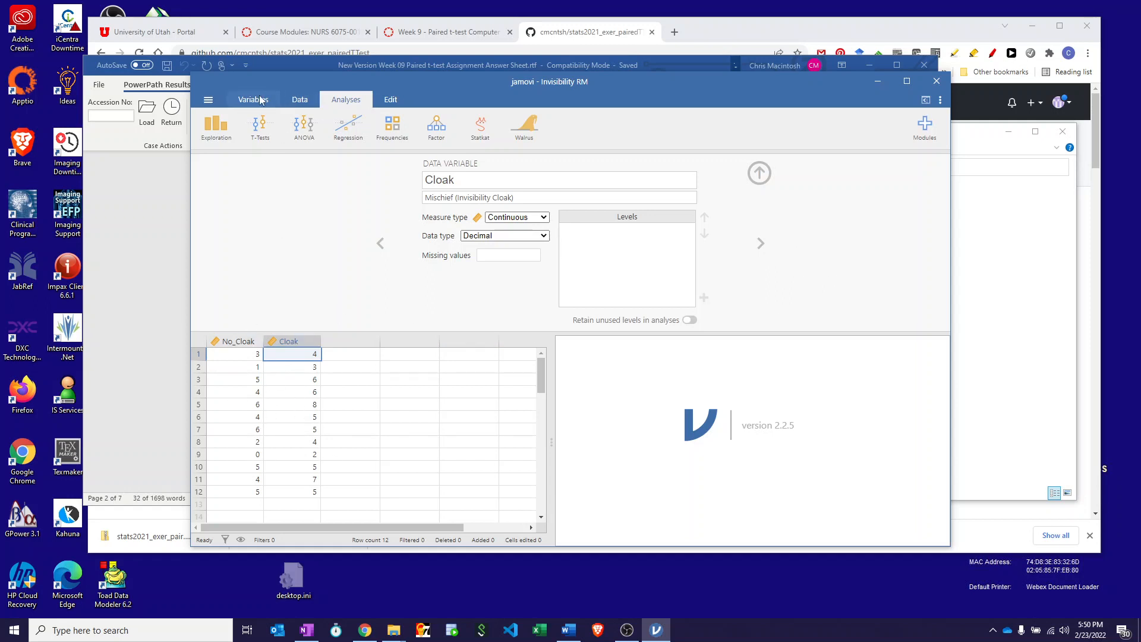
Create a Descriptives analysis with No_Cloak and Cloak as its variables.
left_click(215, 127)
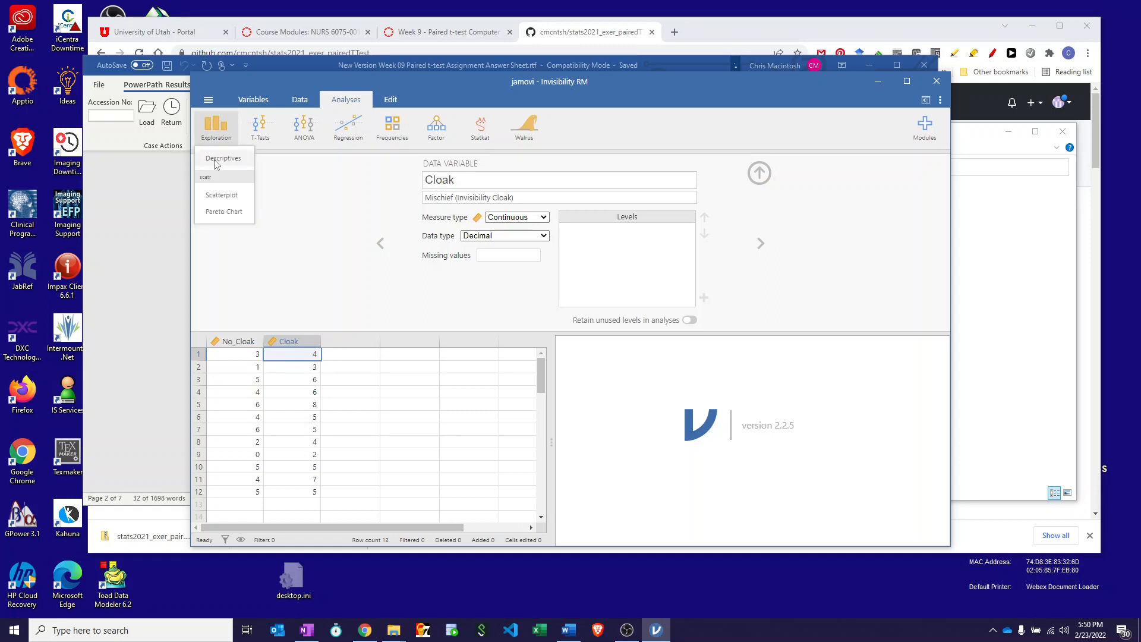
left_click(216, 157)
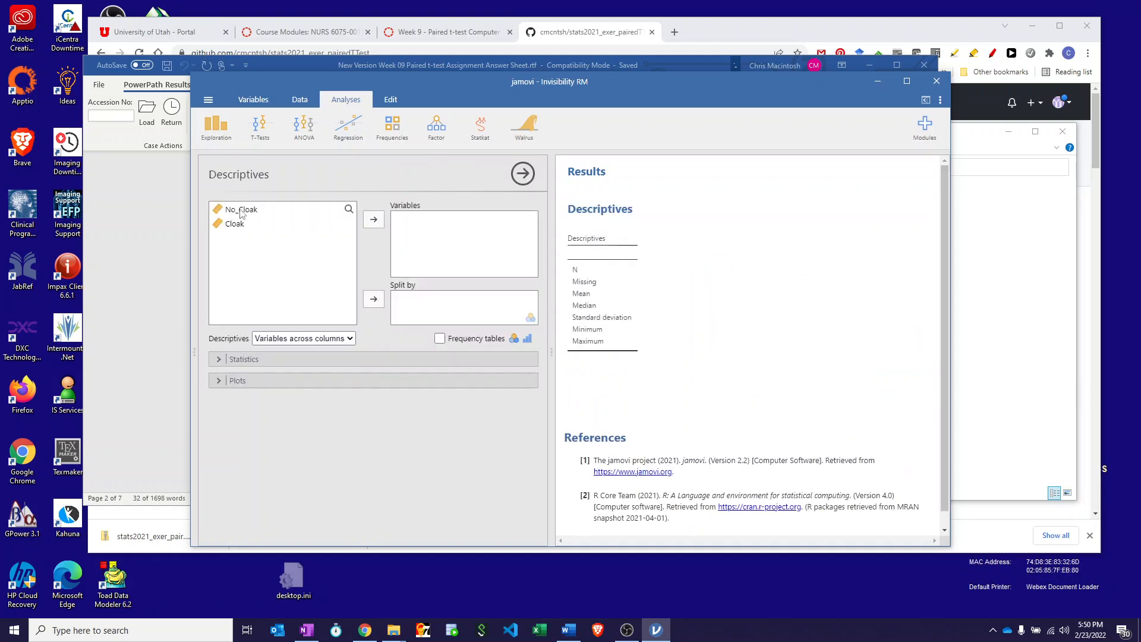
left_click(241, 211)
left_click(374, 221)
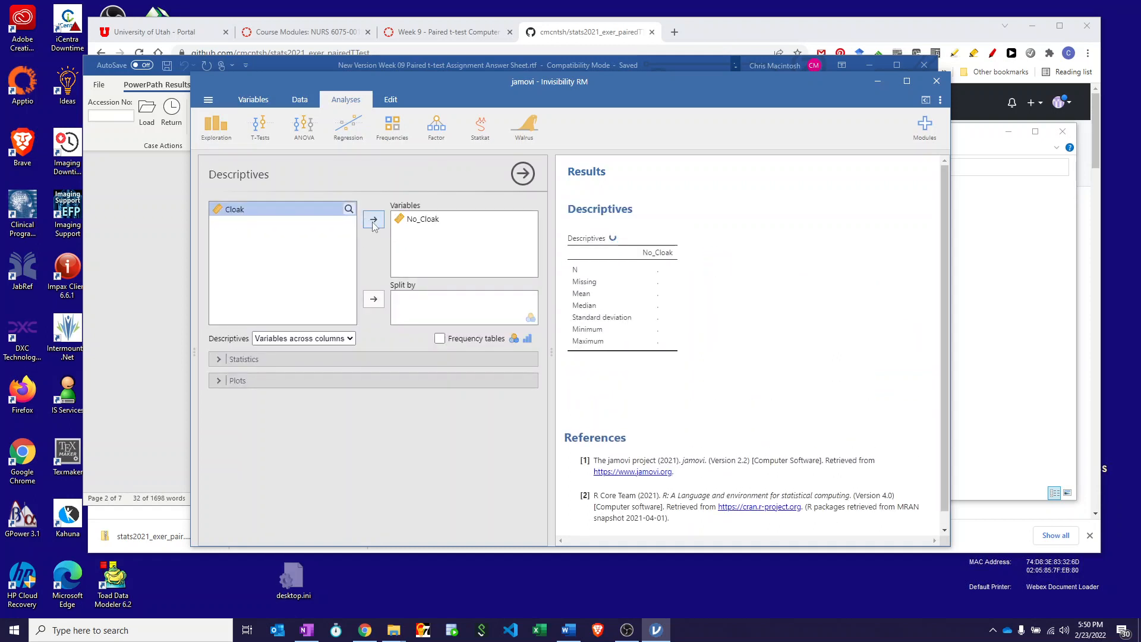
left_click(373, 223)
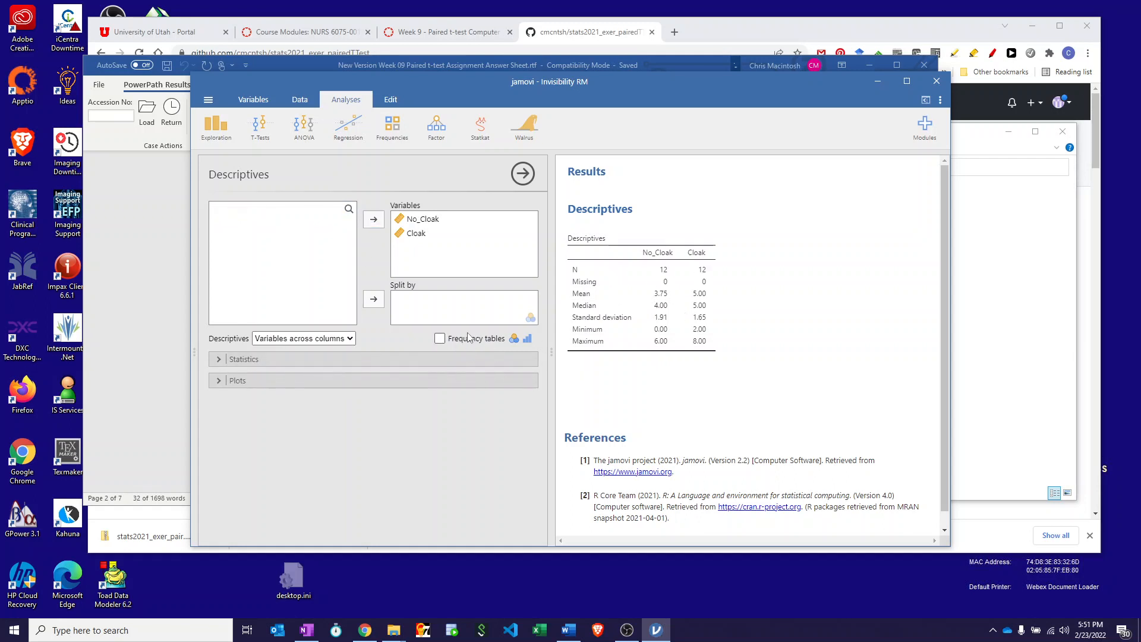
Add skewness, kurtosis and the Shapiro-Wilk normality test to the Descriptives statistics.
left_click(358, 358)
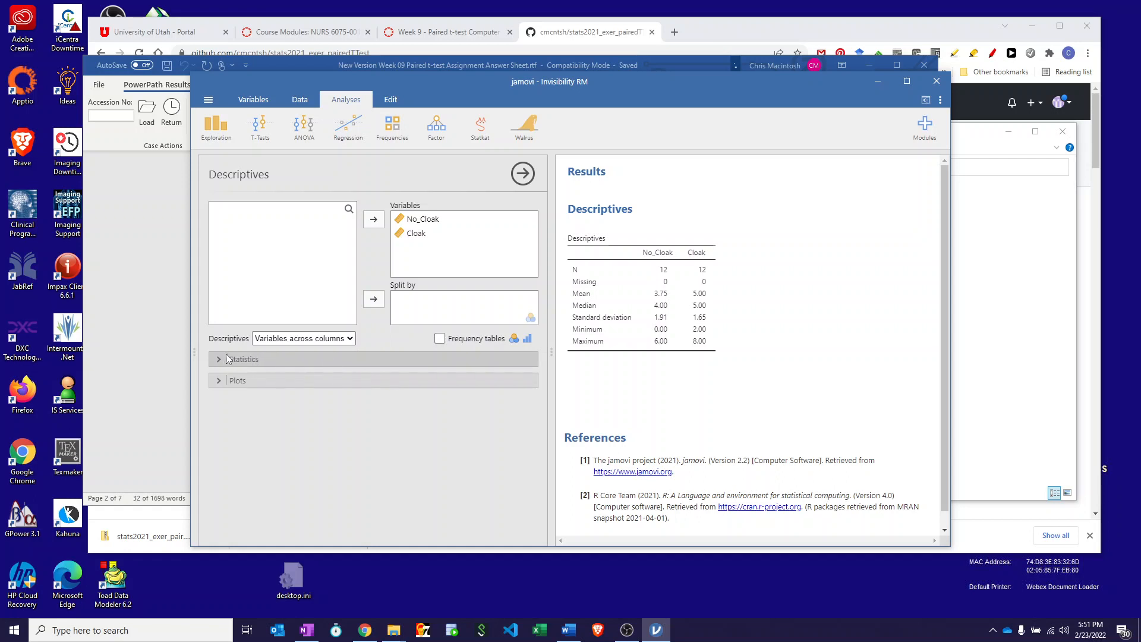
scroll(362, 398, "down", 2)
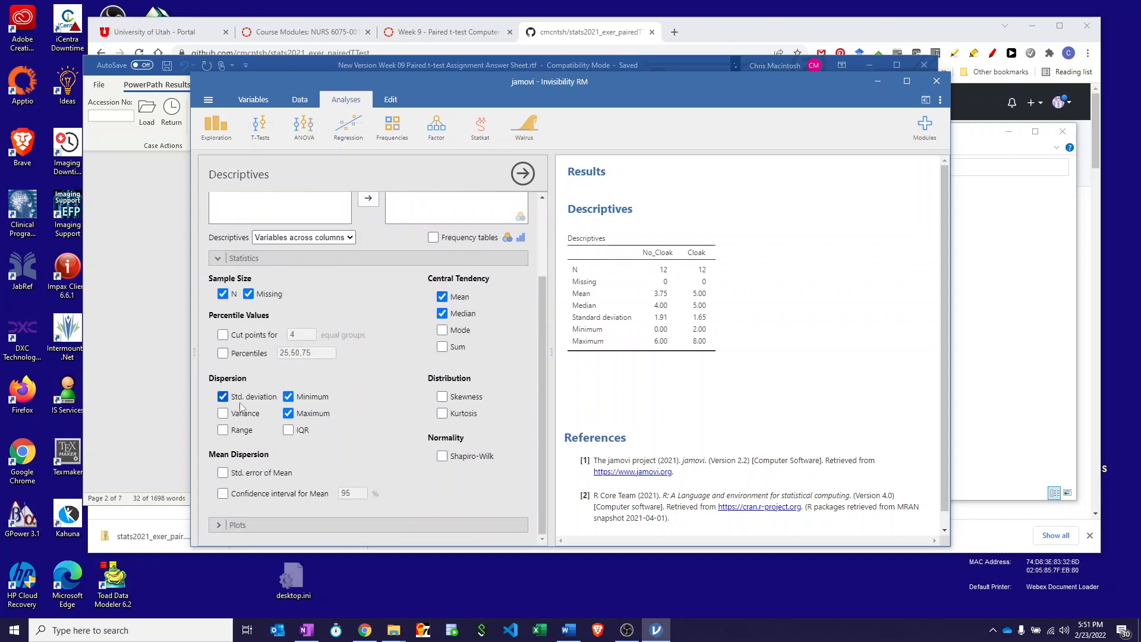
left_click(441, 397)
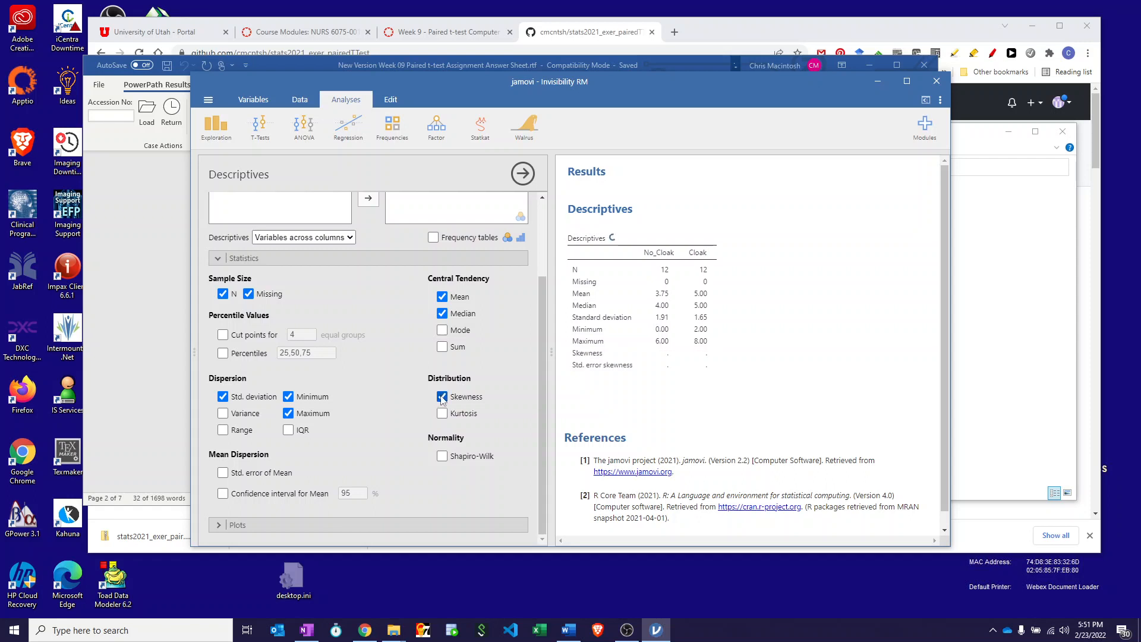
left_click(442, 413)
left_click(441, 455)
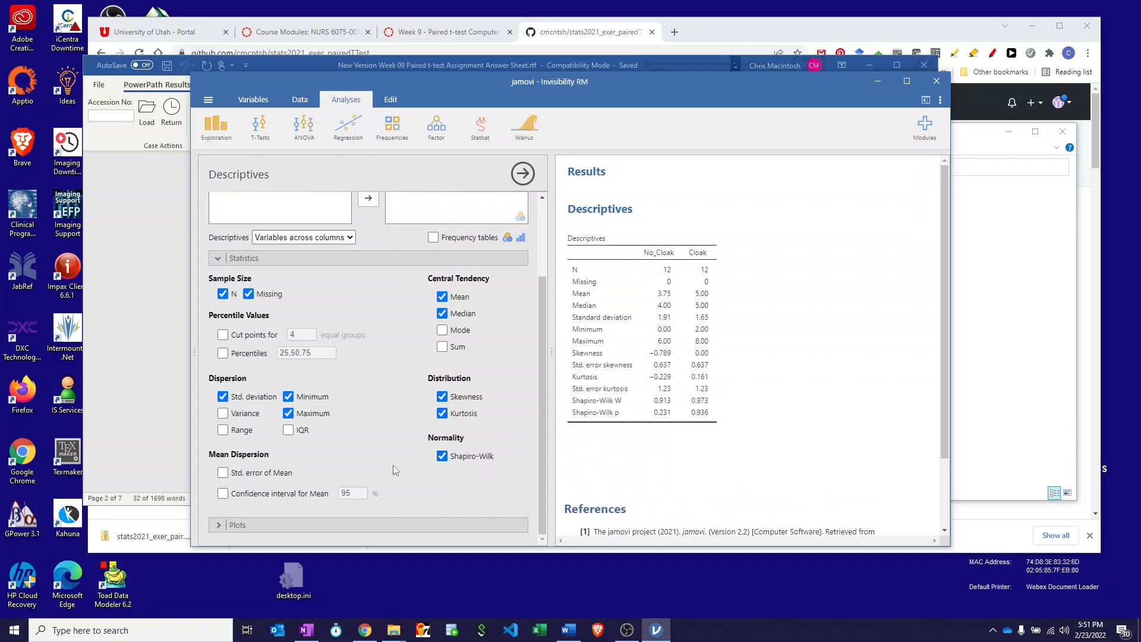
Add histograms and box plots to the Descriptives analysis and examine the plots for No_Cloak and Cloak.
left_click(219, 525)
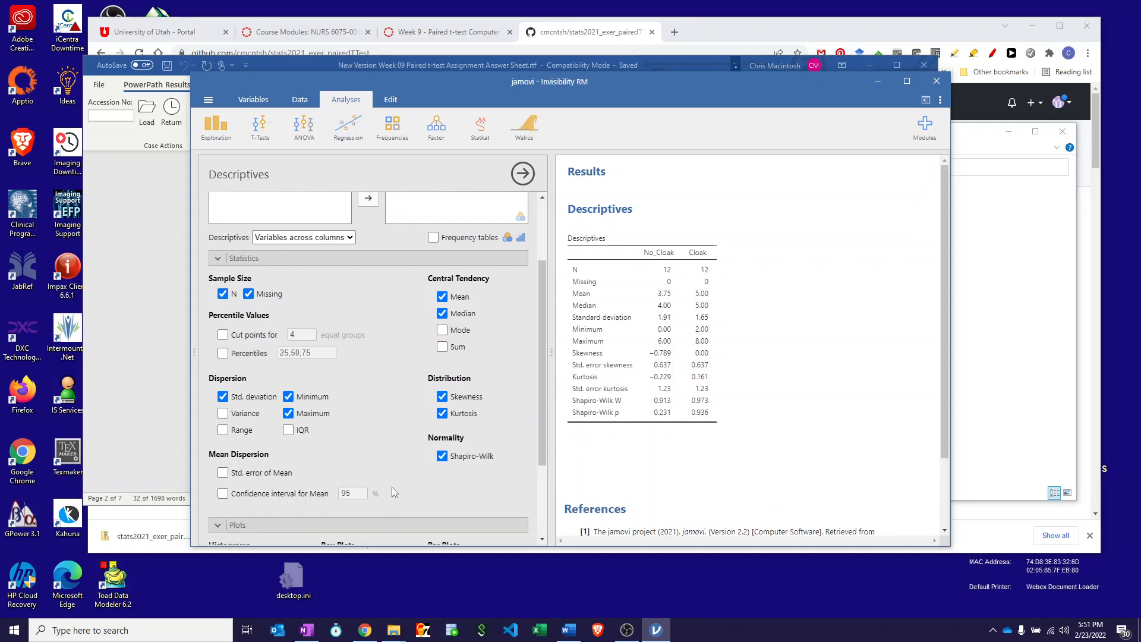
left_click(222, 446)
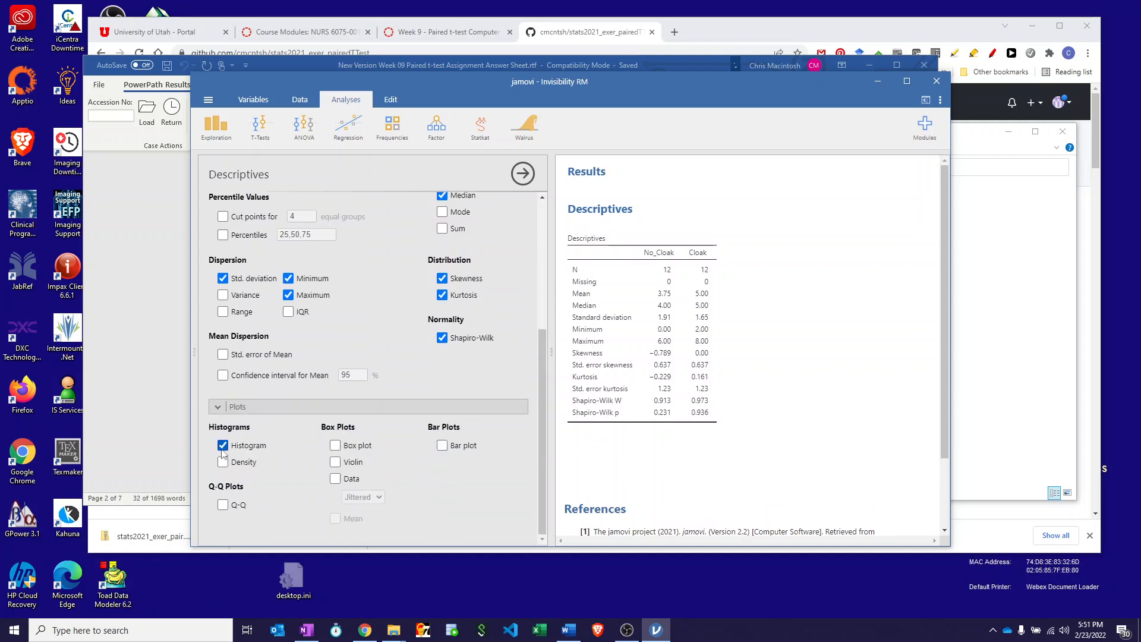
left_click(337, 445)
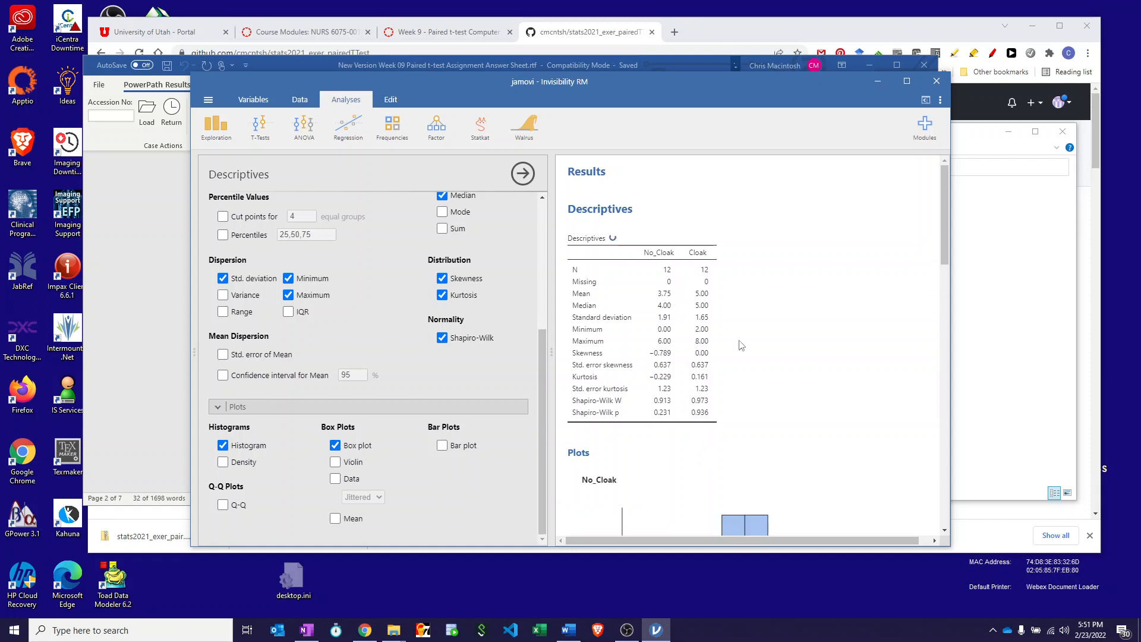
scroll(837, 471, "down", 1)
scroll(766, 381, "down", 4)
scroll(767, 383, "down", 7)
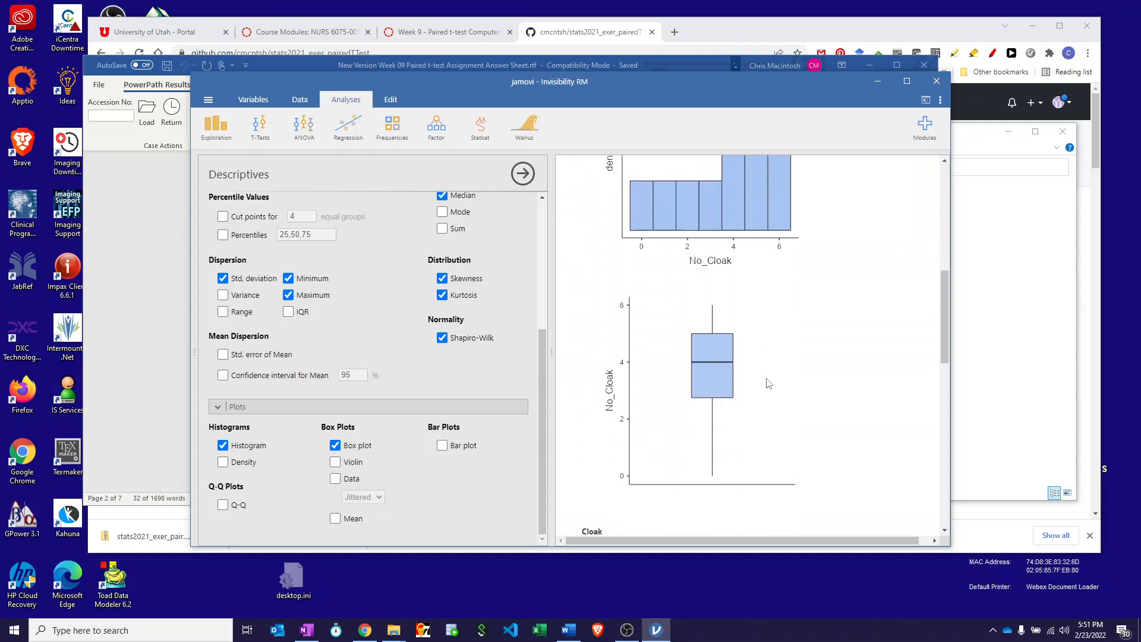
scroll(767, 383, "down", 5)
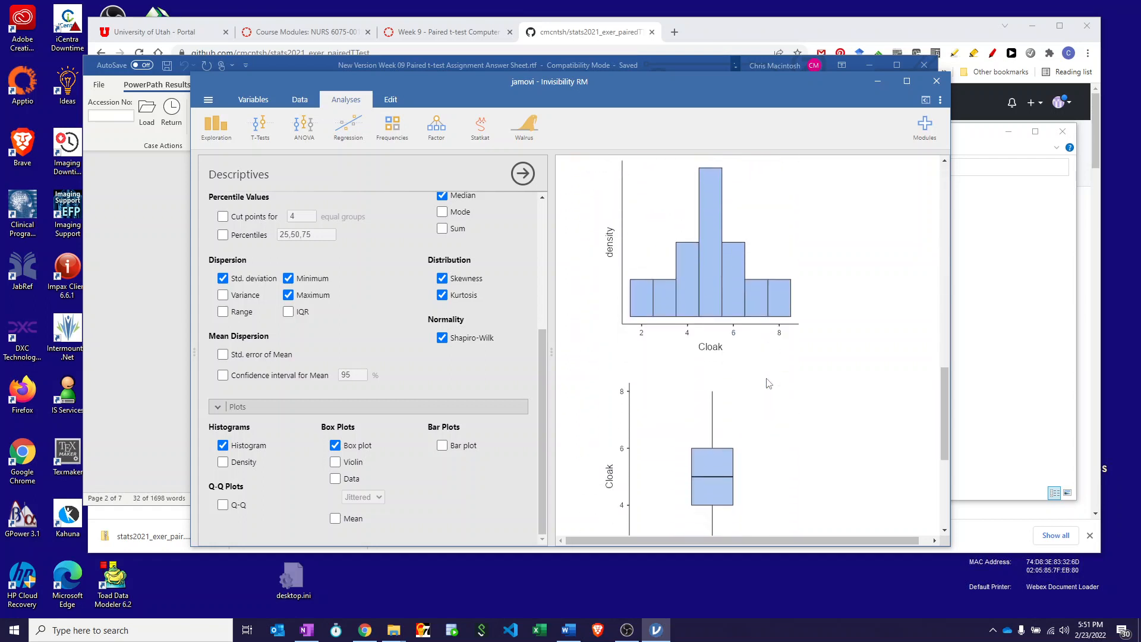
scroll(767, 384, "up", 3)
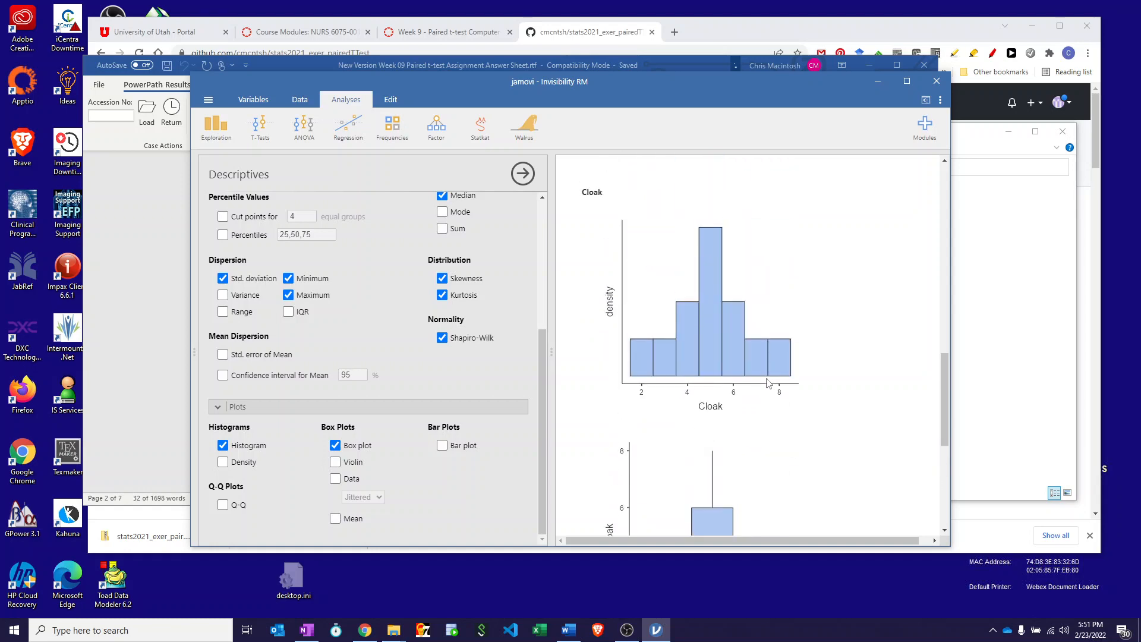
scroll(767, 383, "up", 4)
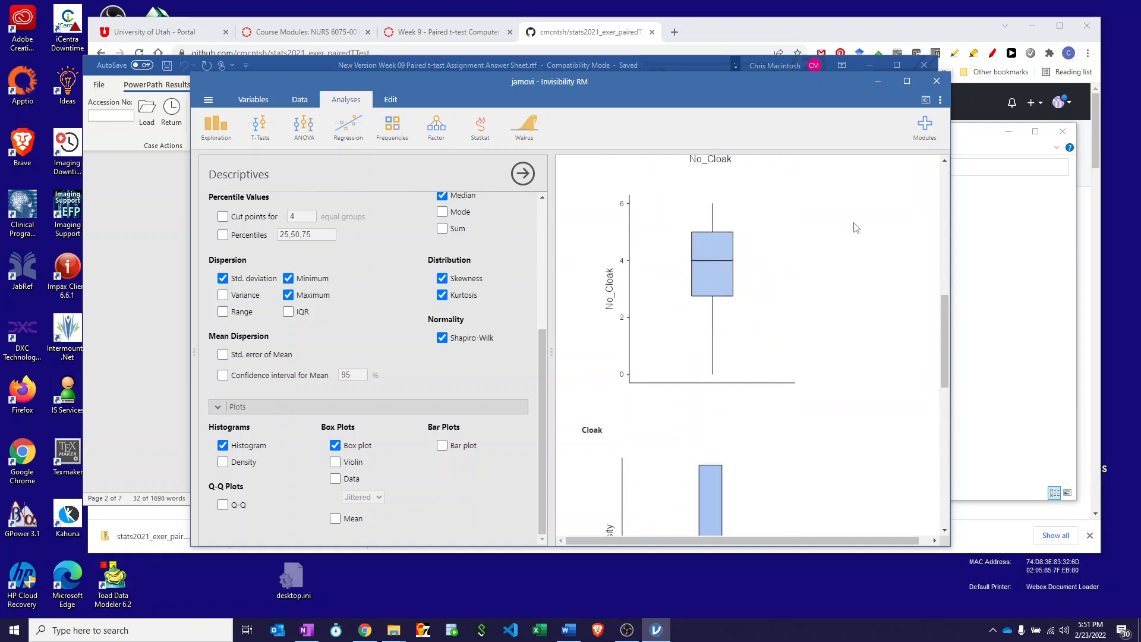
Switch to the Word answer sheet and read the questions from data accuracy through the paired t-test module instructions.
left_click(119, 203)
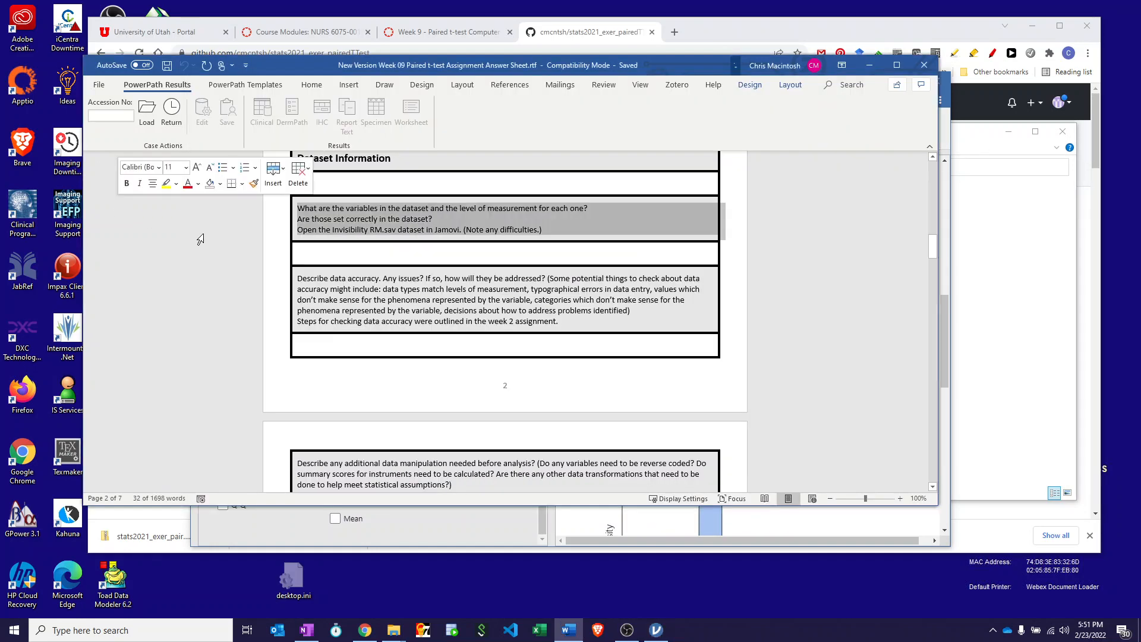
scroll(462, 314, "down", 2)
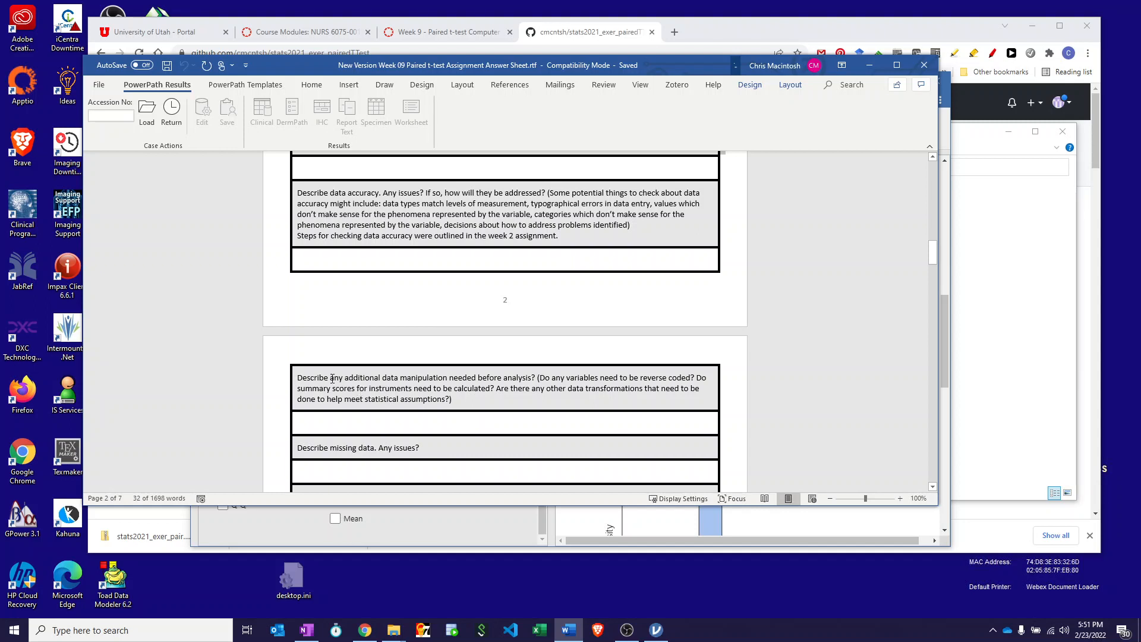
scroll(422, 375, "down", 3)
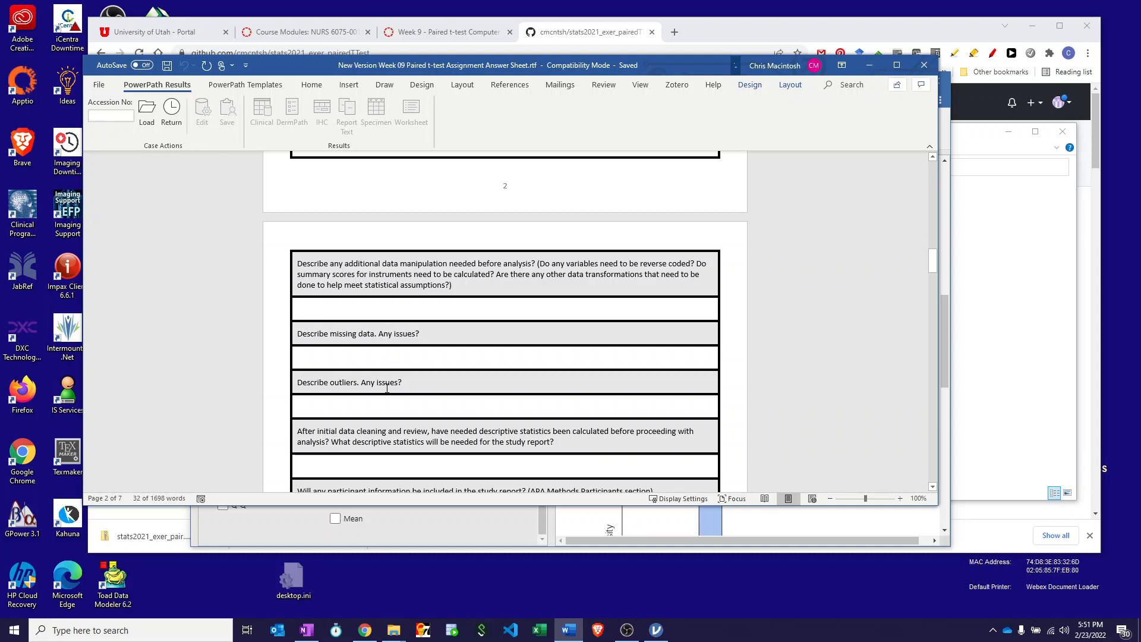
scroll(370, 386, "down", 3)
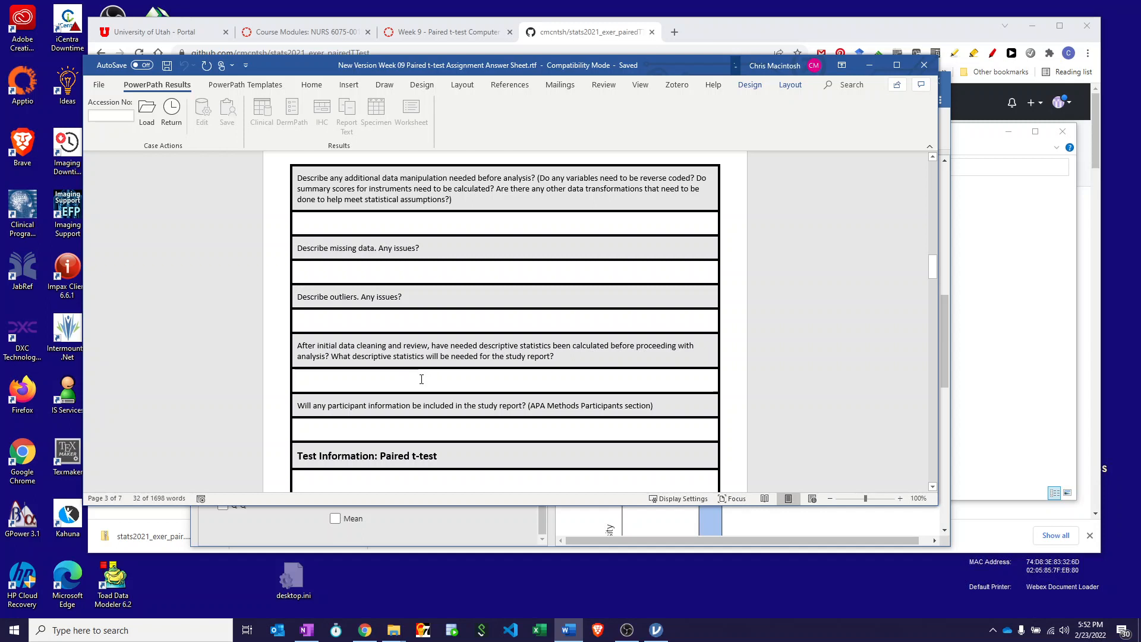
scroll(422, 380, "down", 3)
scroll(399, 355, "down", 3)
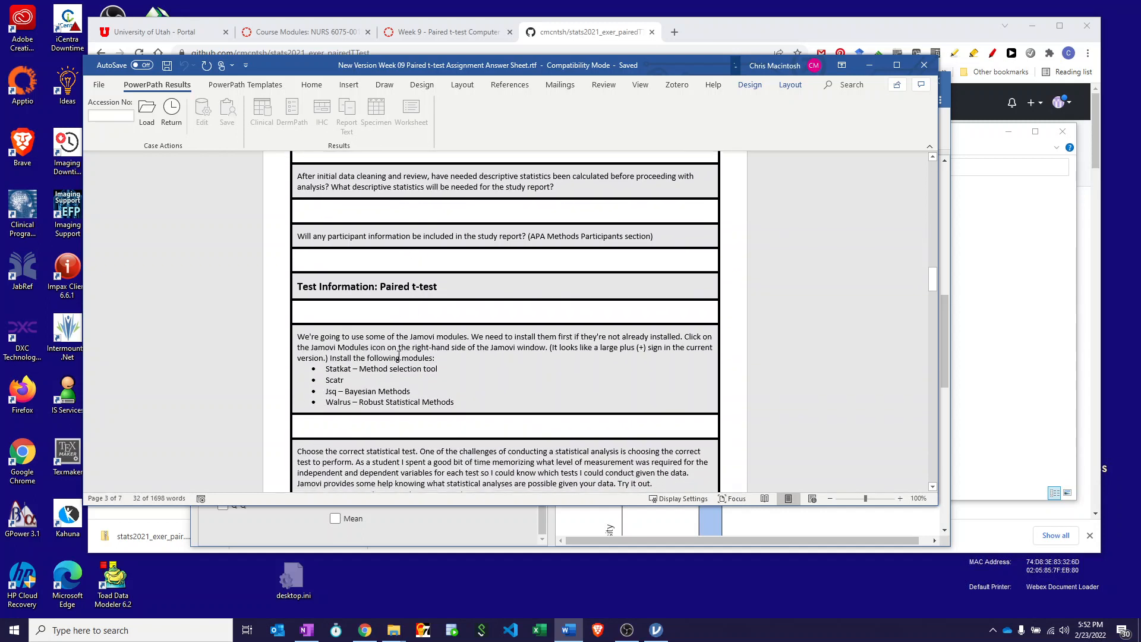
scroll(398, 356, "down", 2)
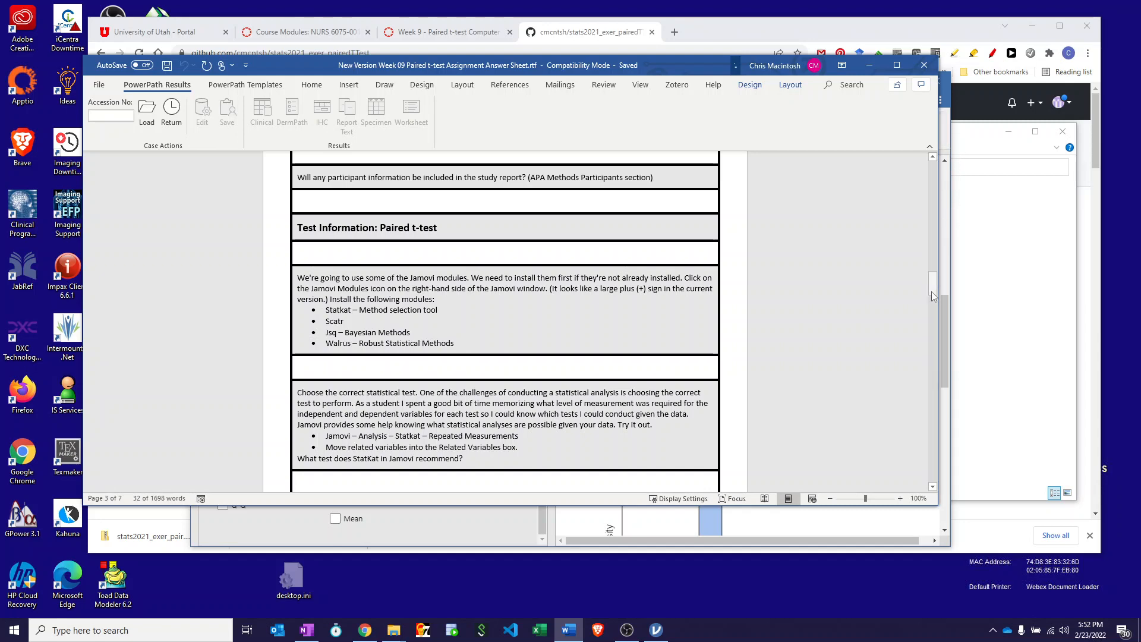
Return to jamovi and check the module library for the required modules, including scatr, jsq and Walrus.
left_click(948, 305)
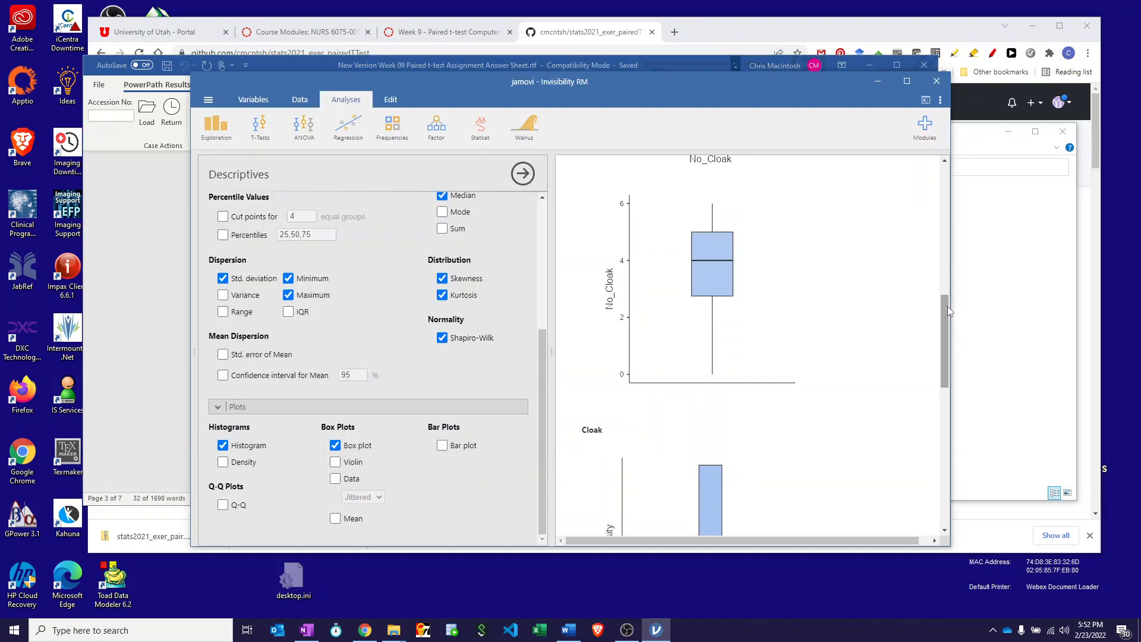
left_click(928, 129)
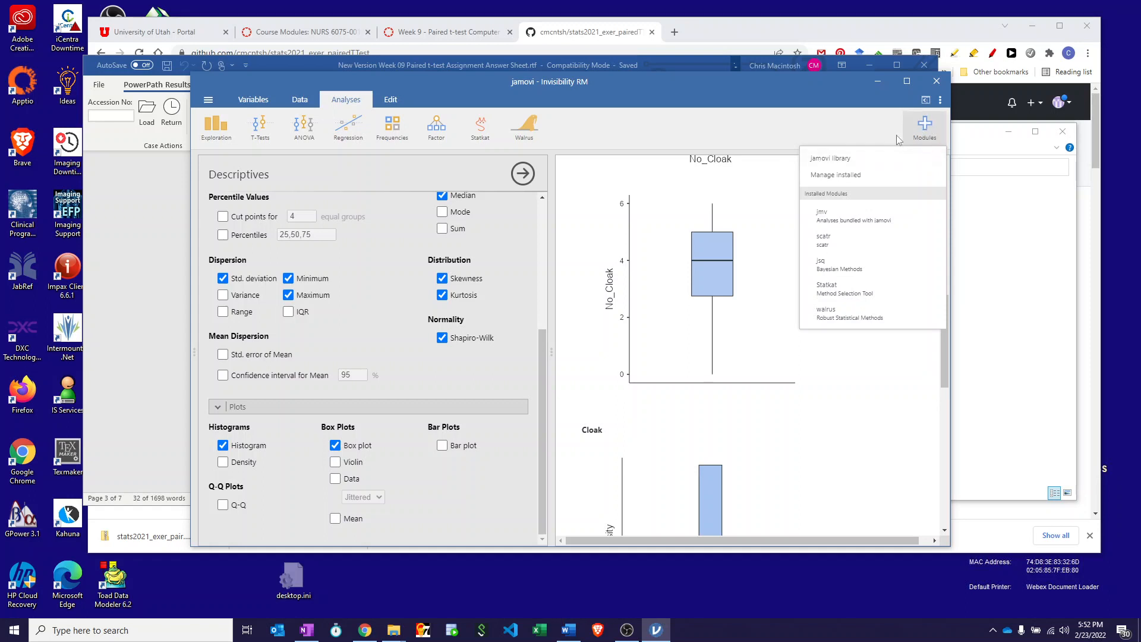
left_click(830, 160)
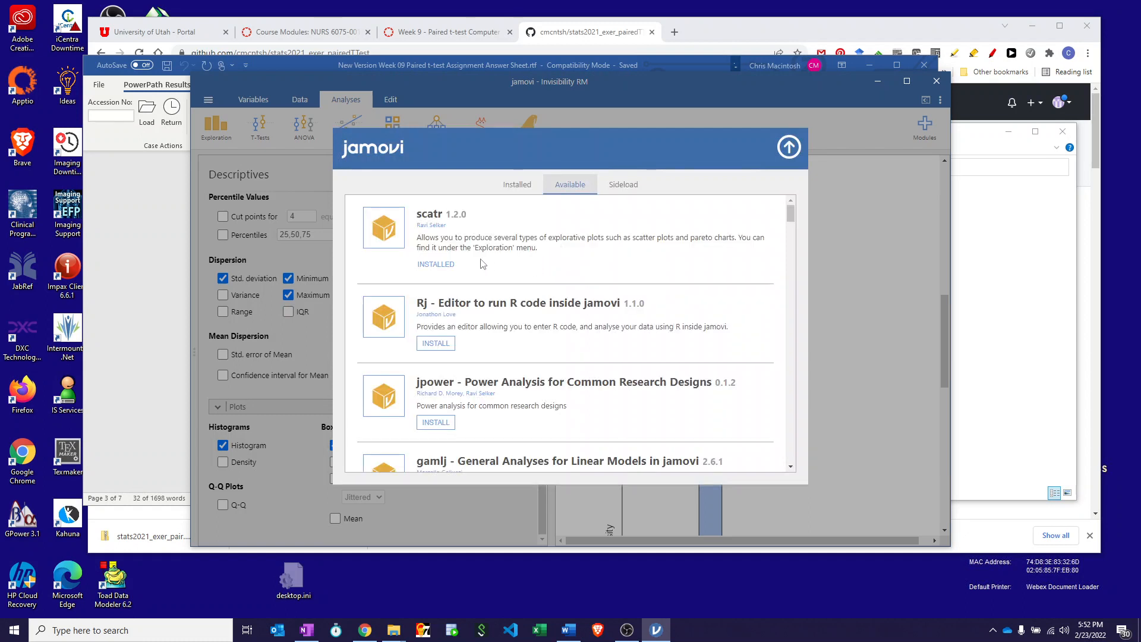
scroll(483, 264, "down", 4)
scroll(483, 264, "up", 2)
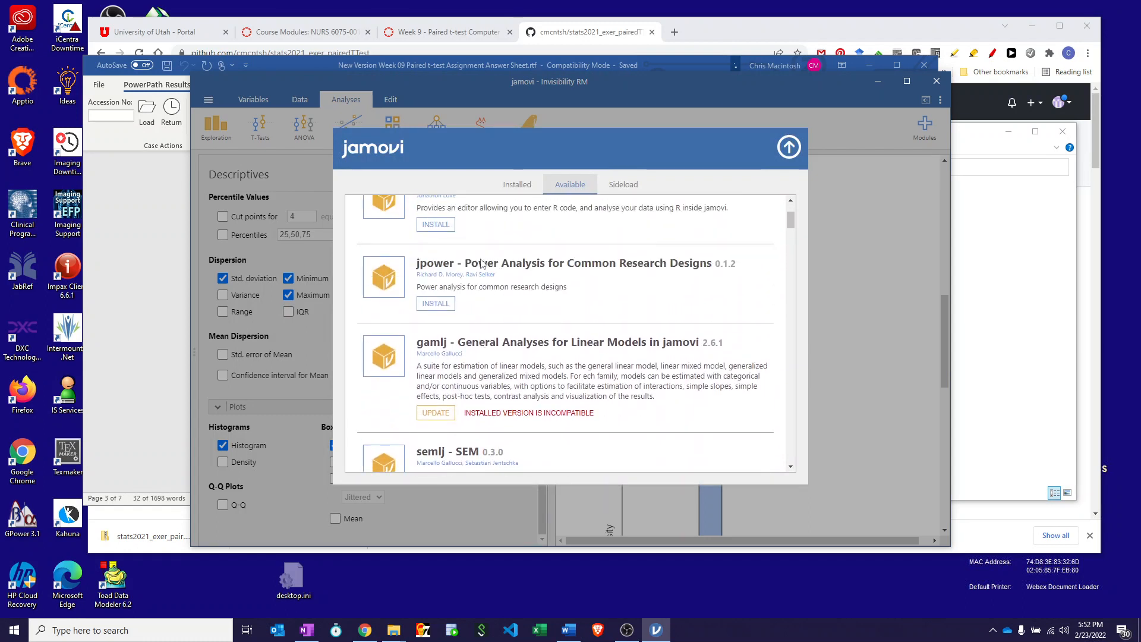
scroll(483, 264, "down", 6)
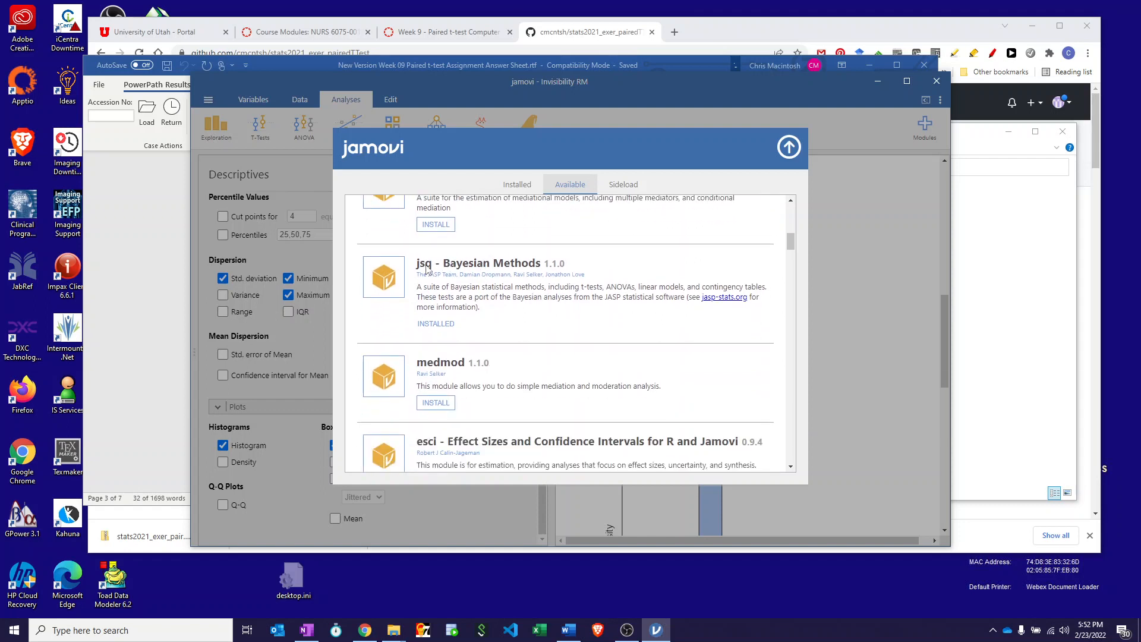
scroll(462, 310, "down", 8)
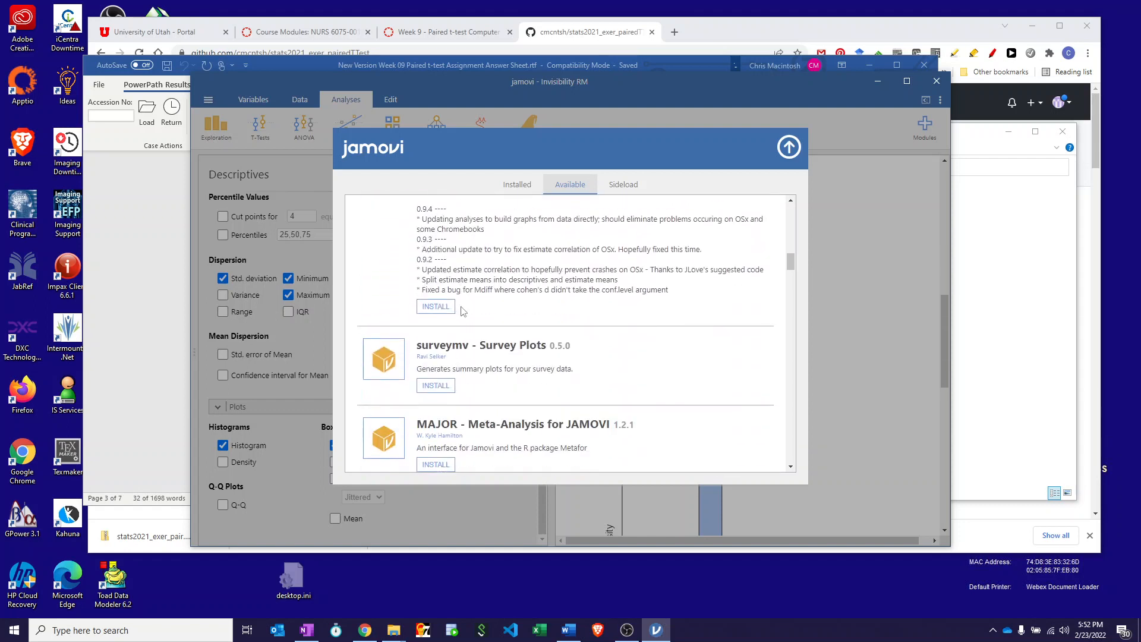
scroll(462, 309, "down", 6)
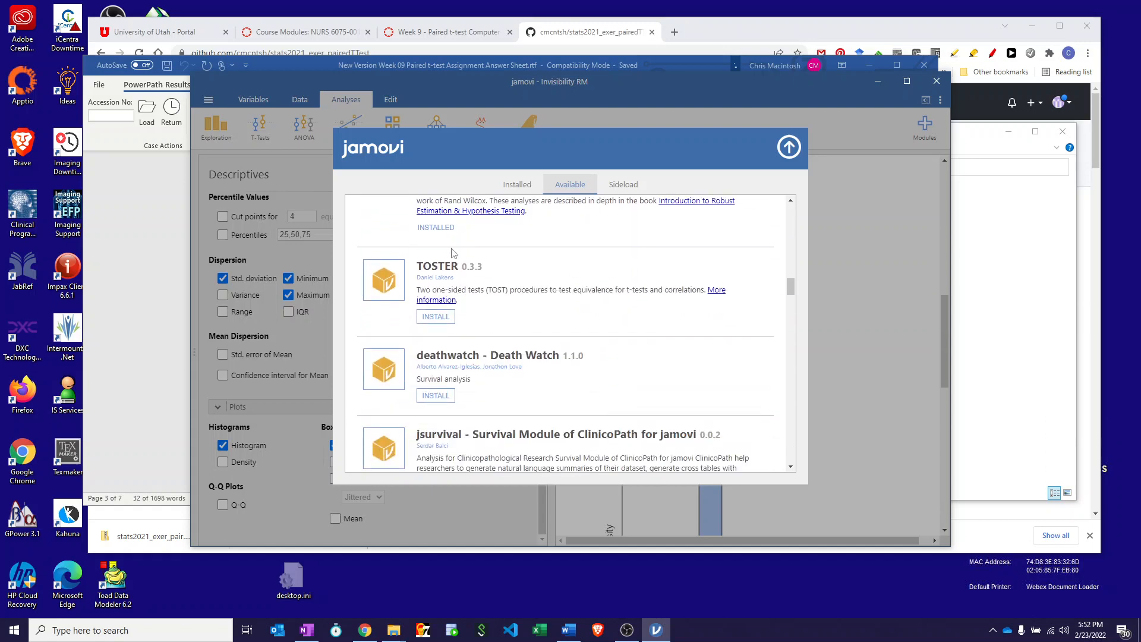
left_click(790, 148)
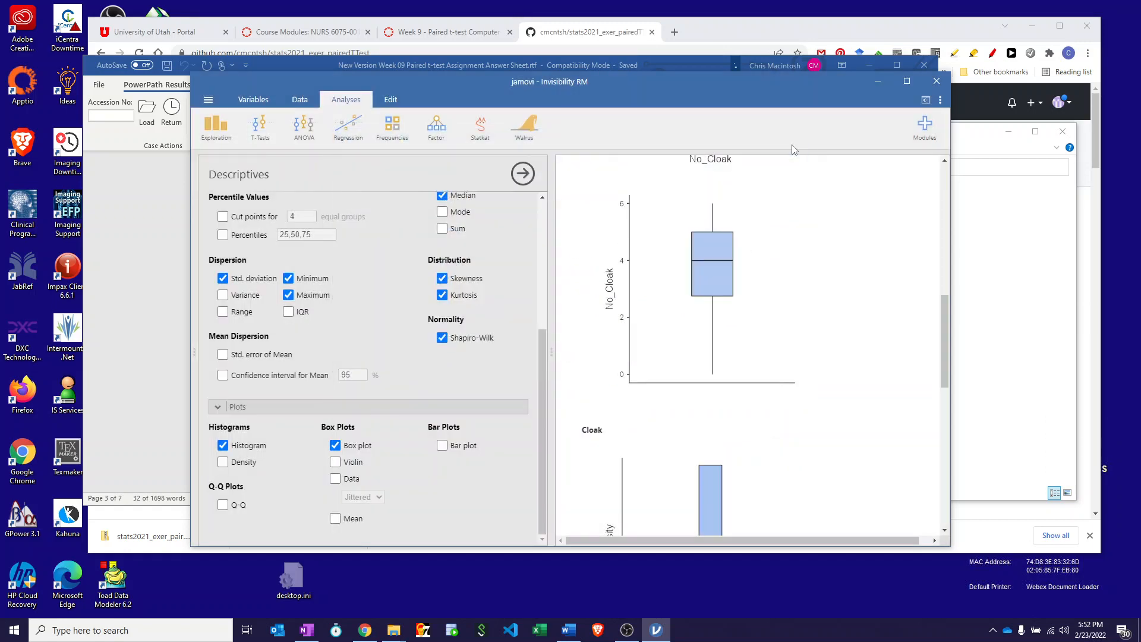
Switch to the Word answer sheet and read the instructions for choosing the correct statistical test with Statkat.
left_click(660, 61)
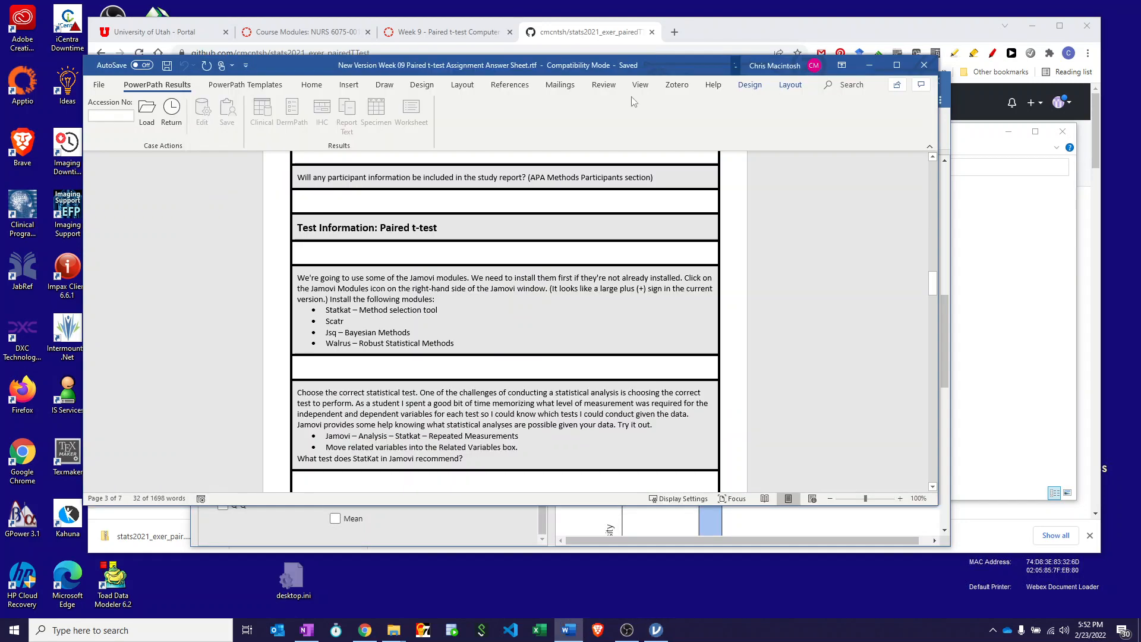
scroll(402, 325, "down", 3)
scroll(402, 326, "down", 2)
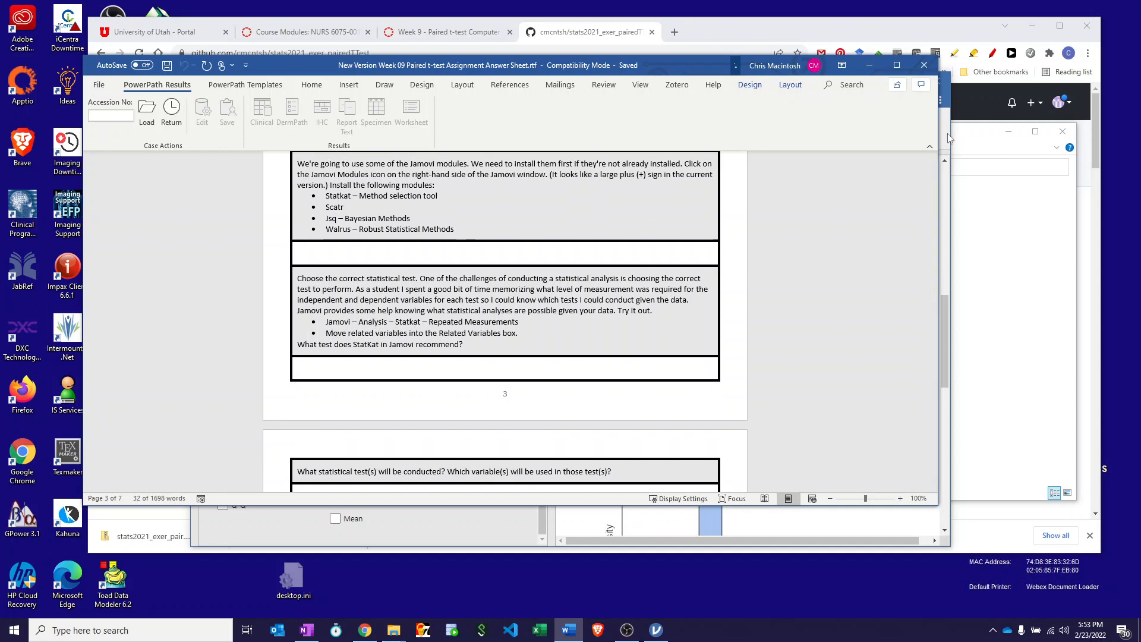
Return to jamovi and create a Statkat Repeated Measurements analysis with No_Cloak and Cloak as related variables.
key("alt+Tab")
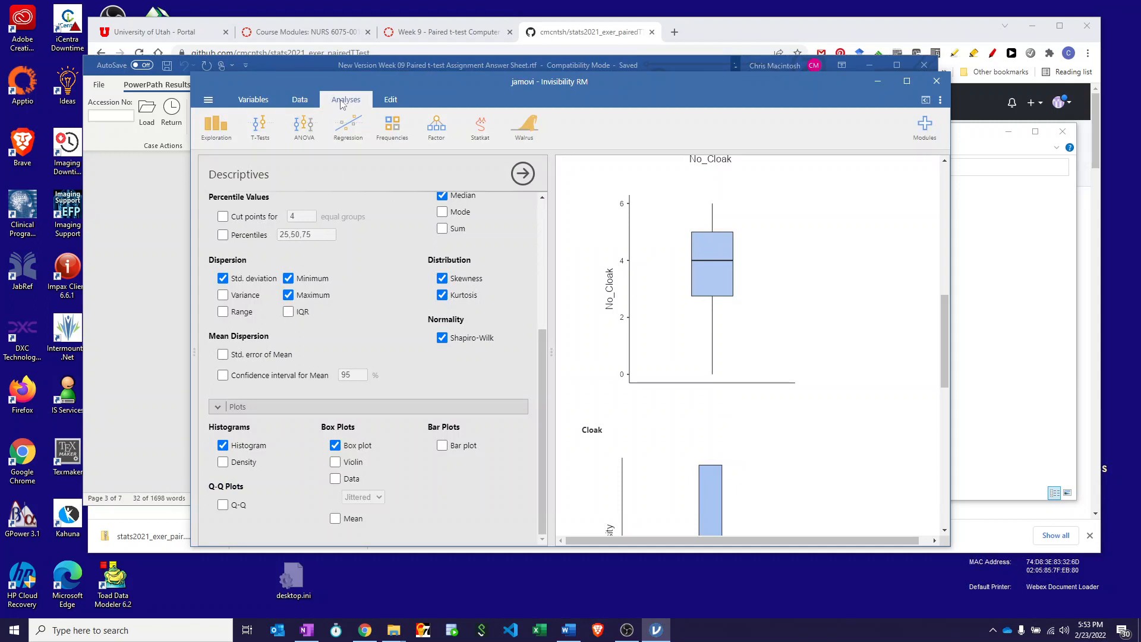
left_click(484, 129)
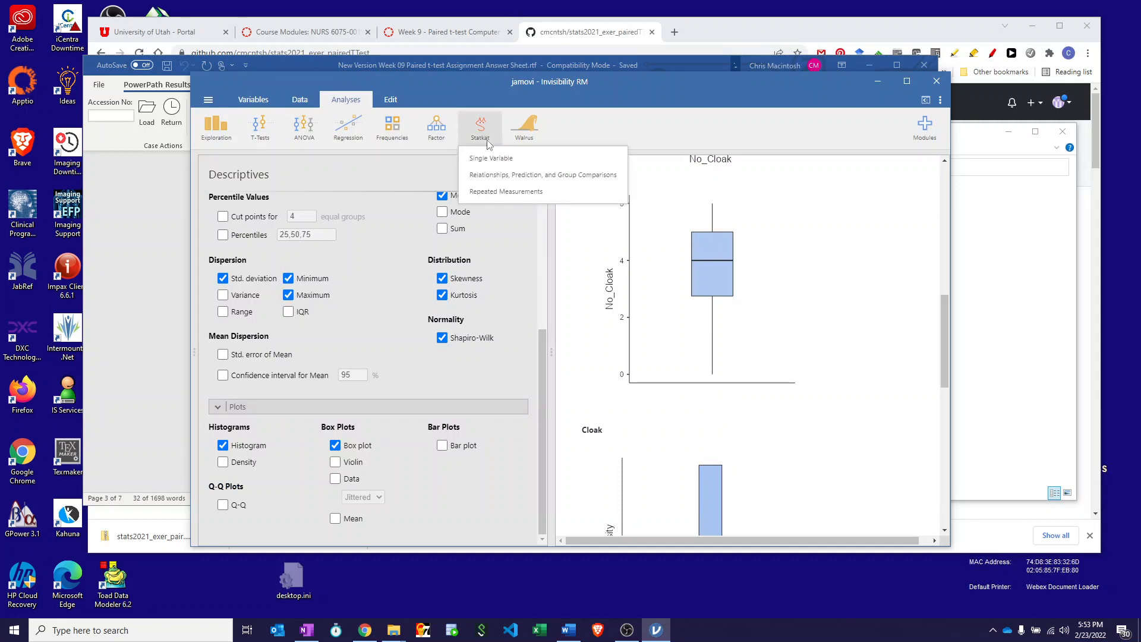
left_click(491, 190)
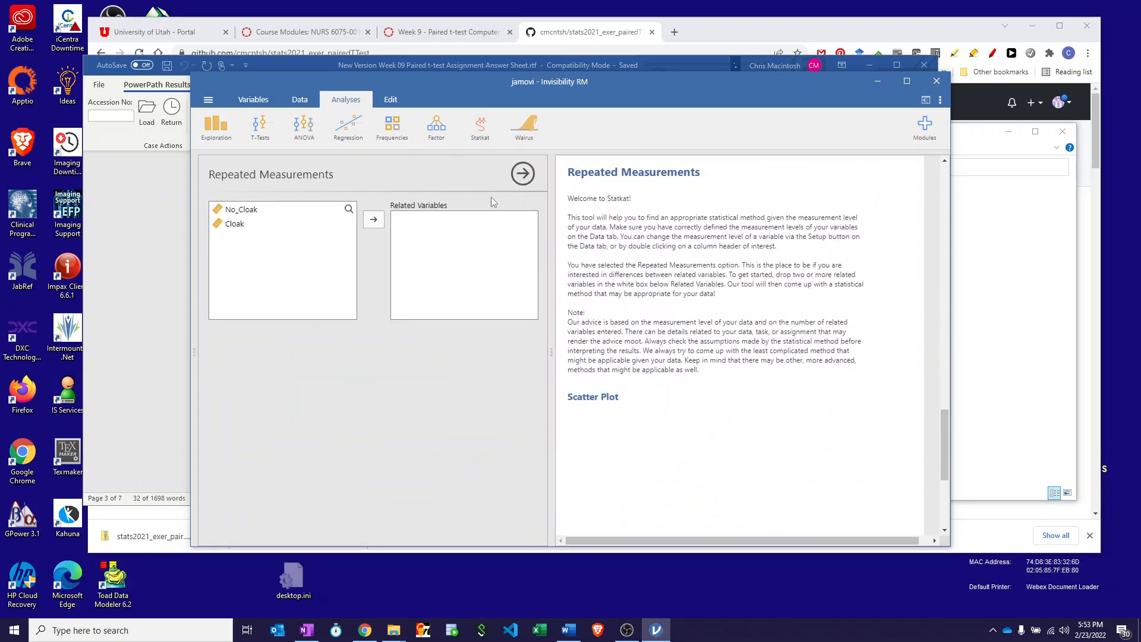
left_click(241, 213)
left_click(374, 220)
left_click(315, 219)
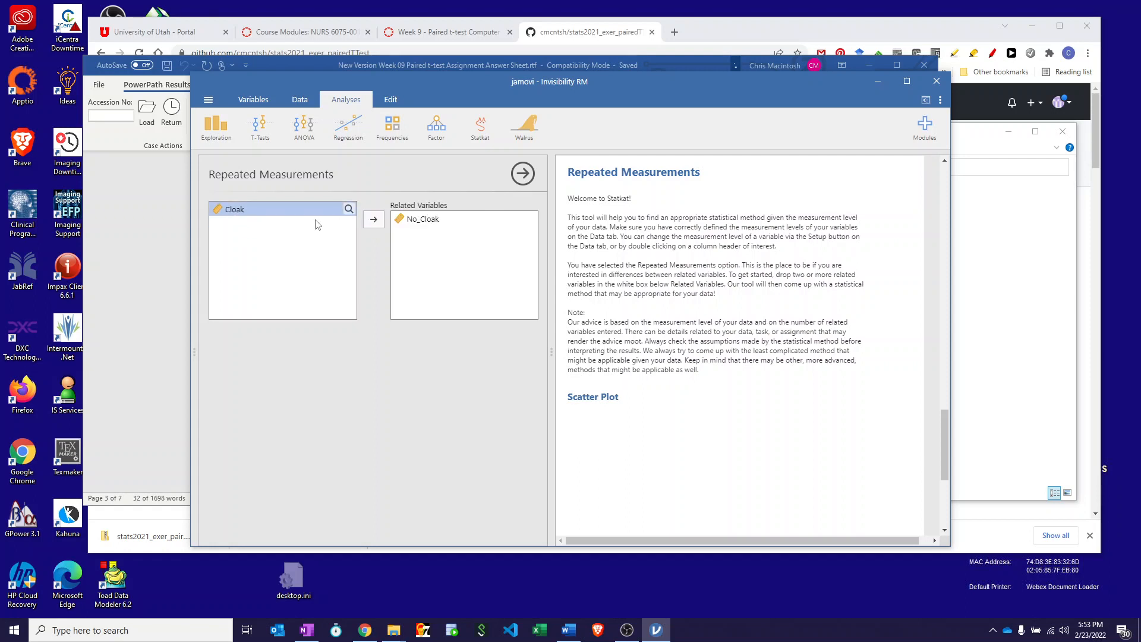
left_click(370, 221)
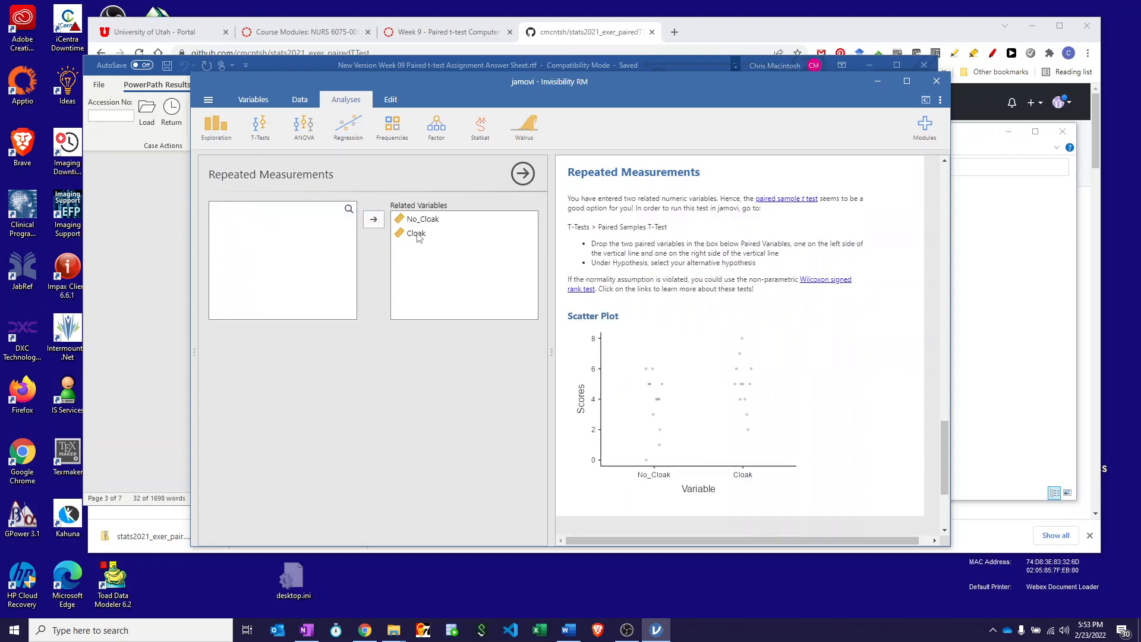
Try Cloak ahead of No_Cloak in the related variables, then restore the original order and review Statkat's test recommendation.
left_click_drag(419, 238, 484, 216)
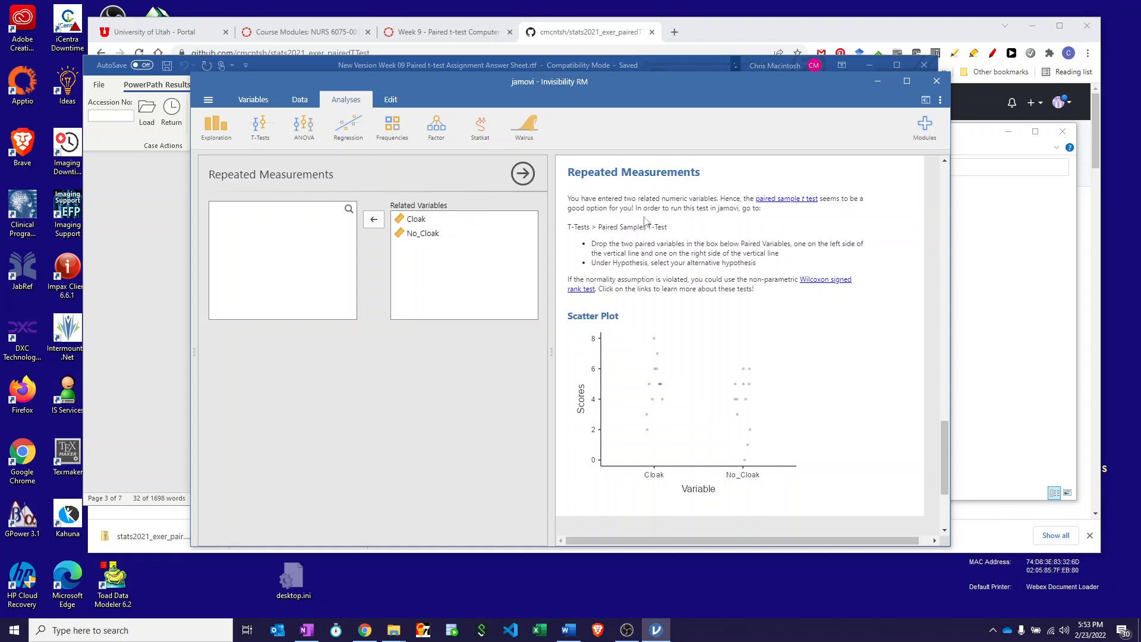
scroll(697, 405, "down", 2)
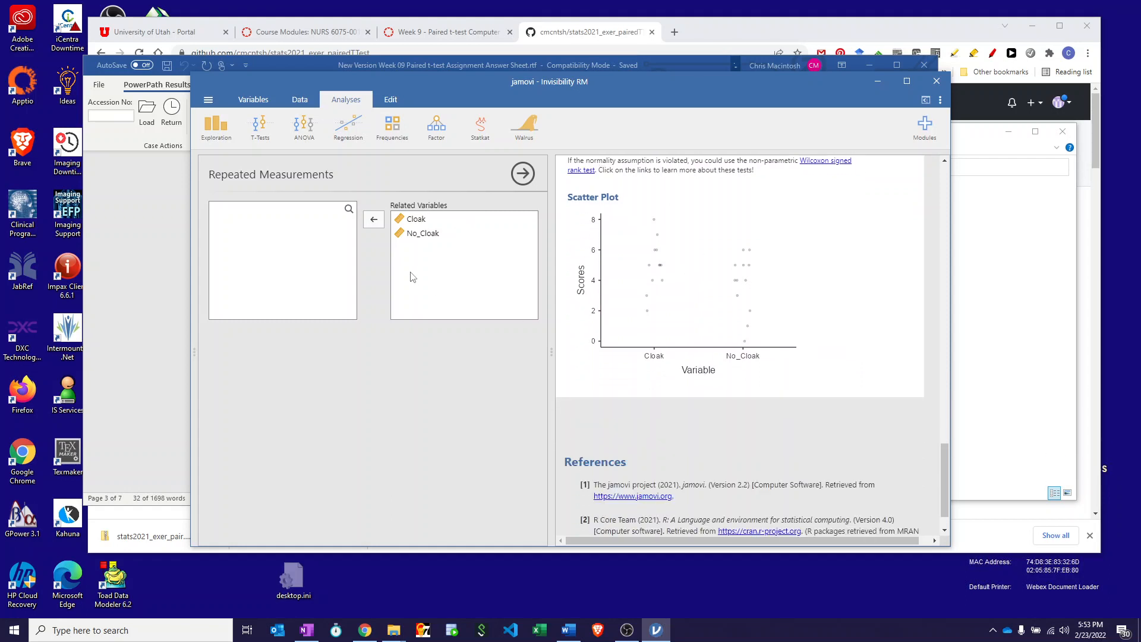
left_click_drag(418, 224, 422, 254)
scroll(721, 263, "up", 4)
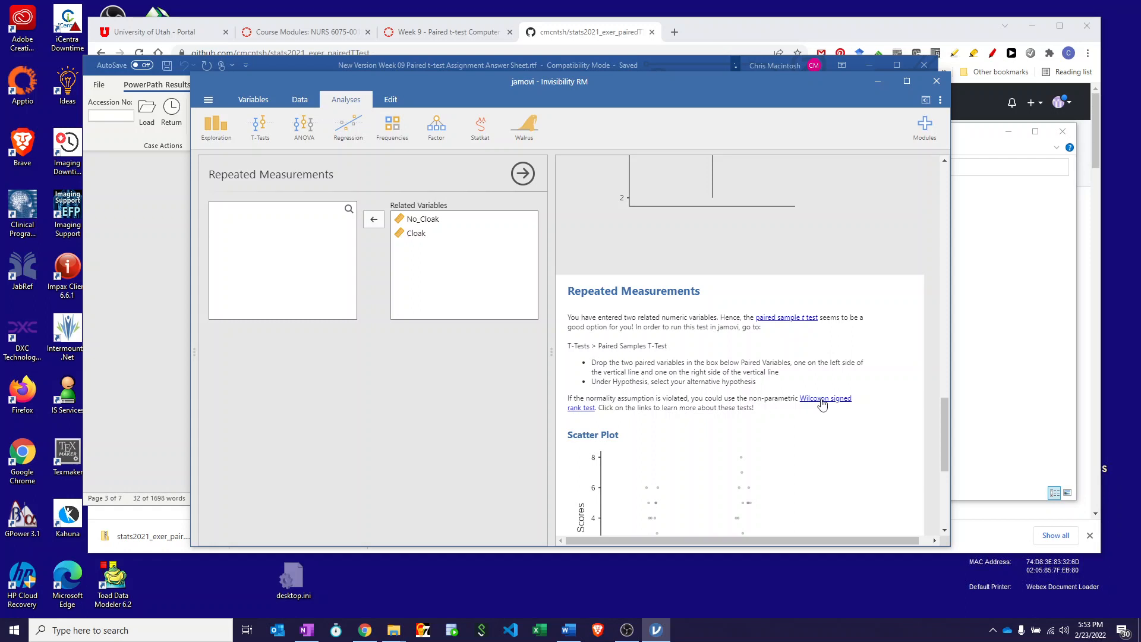
View Statkat's scatter plot, then switch to the Word answer sheet and read the questions on test choice and assumptions.
scroll(774, 428, "down", 3)
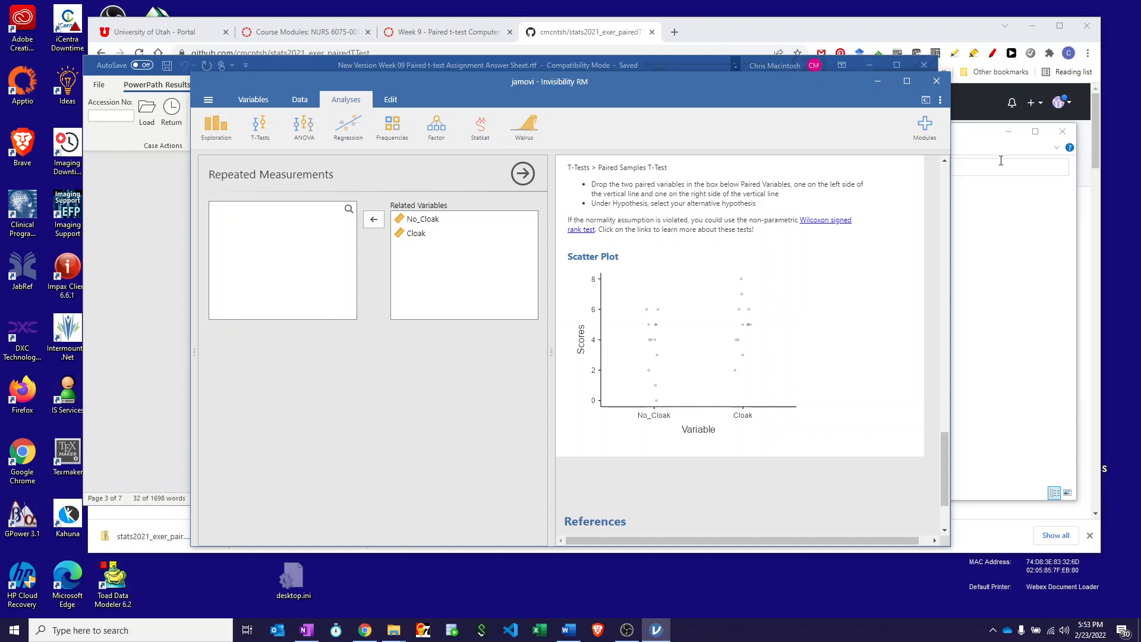
left_click(276, 63)
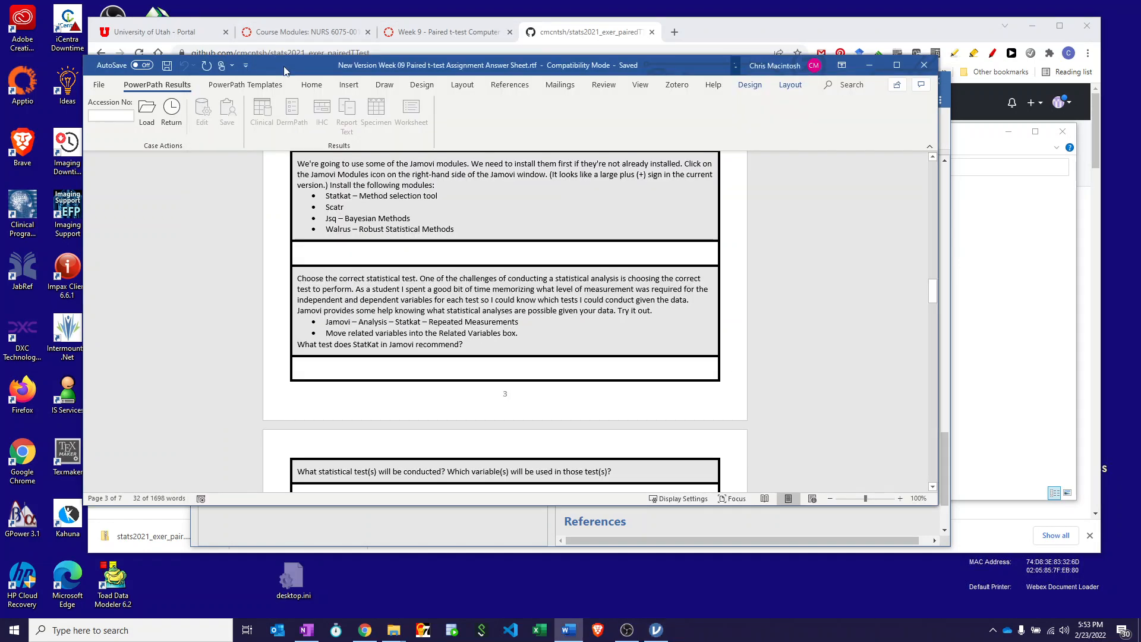
scroll(519, 312, "down", 5)
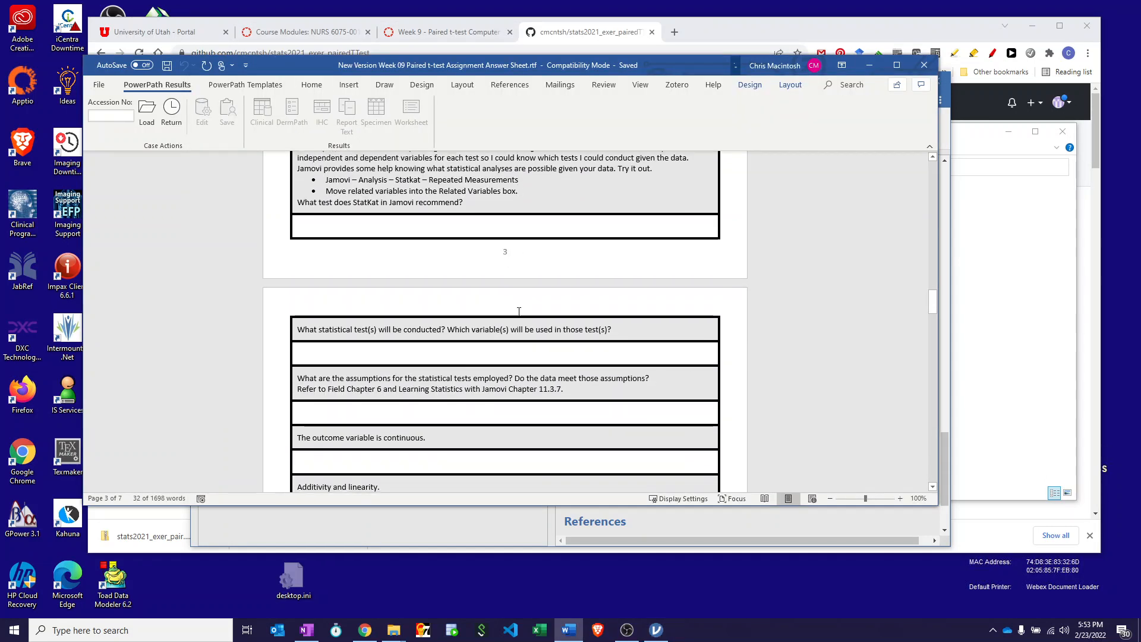
scroll(519, 311, "down", 1)
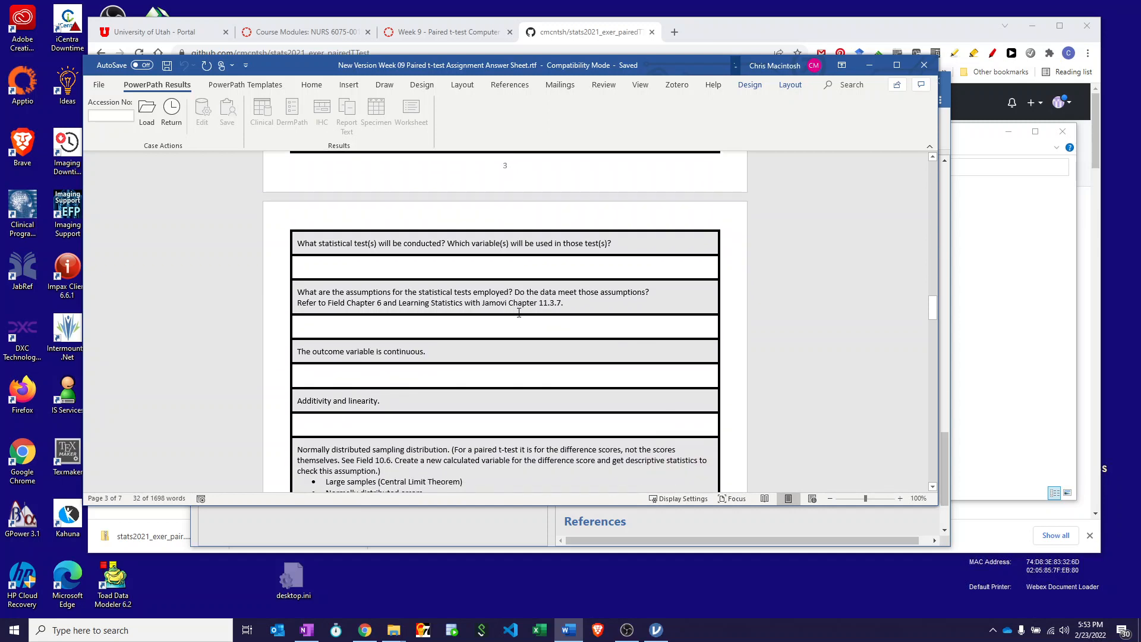
scroll(519, 311, "up", 2)
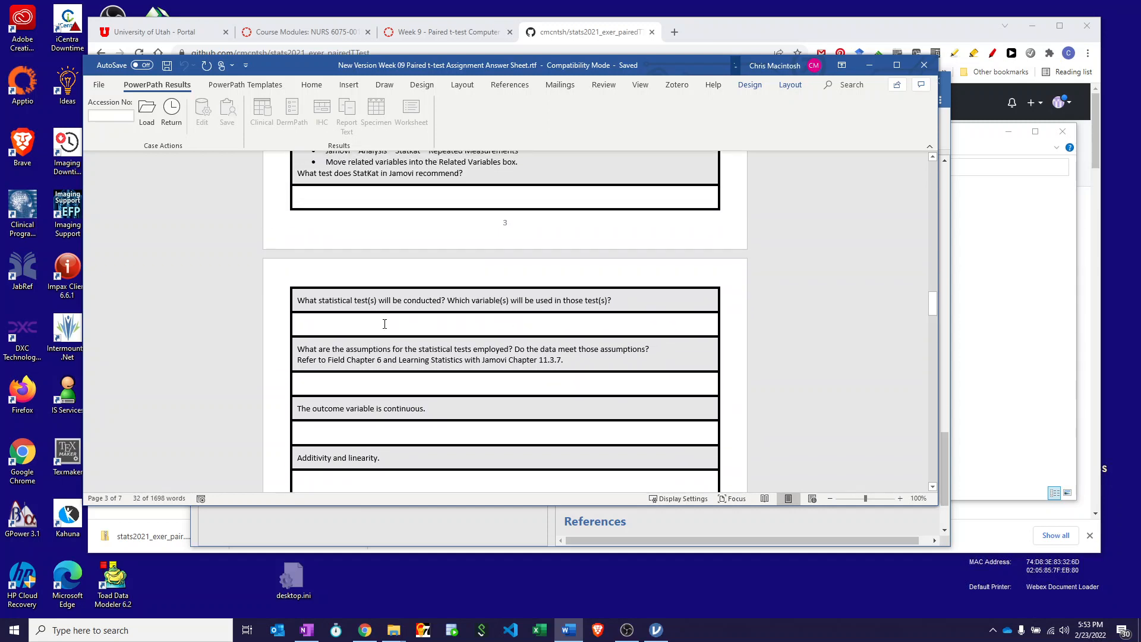
scroll(384, 324, "down", 2)
scroll(385, 324, "down", 2)
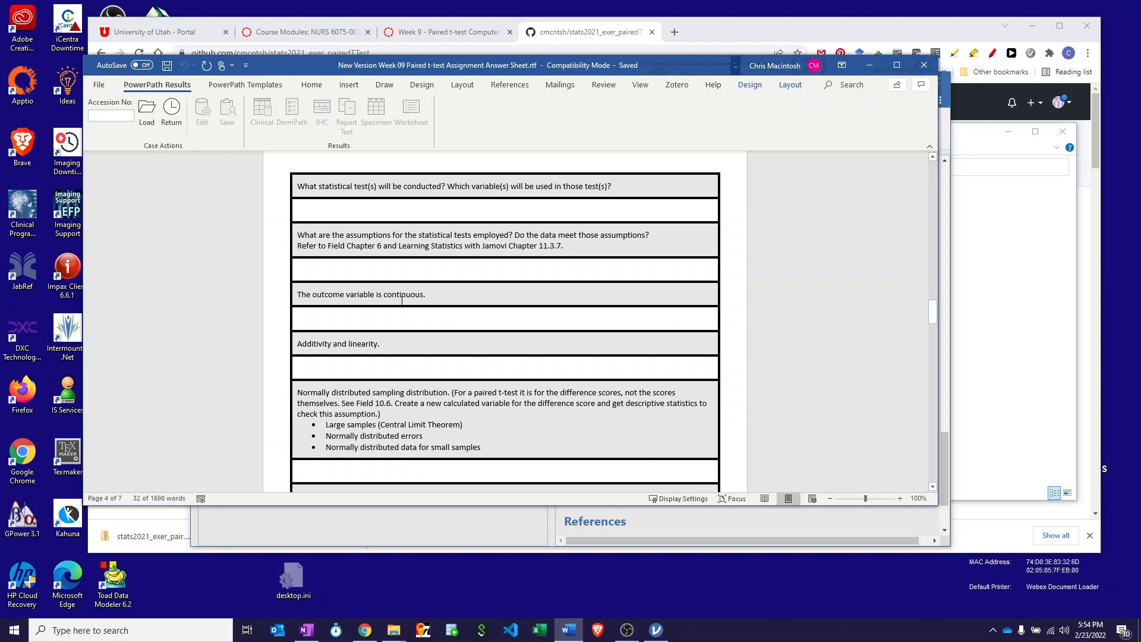
scroll(392, 321, "down", 2)
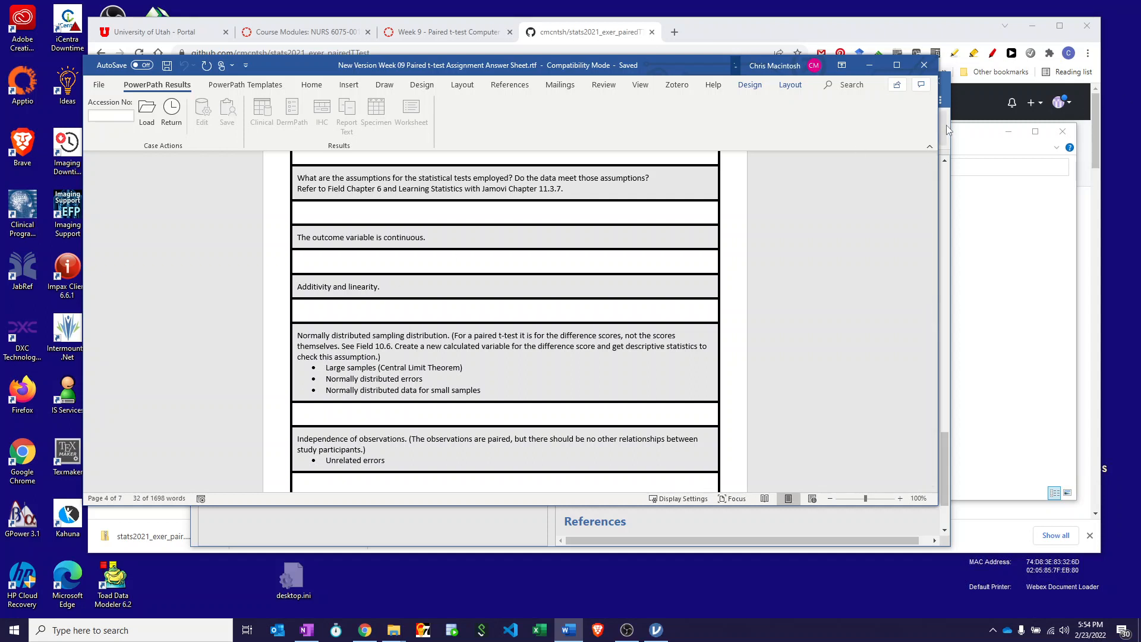
Return to jamovi and create a scatterplot with No_Cloak on the X-axis, Cloak on the Y-axis and a linear regression line.
left_click(946, 179)
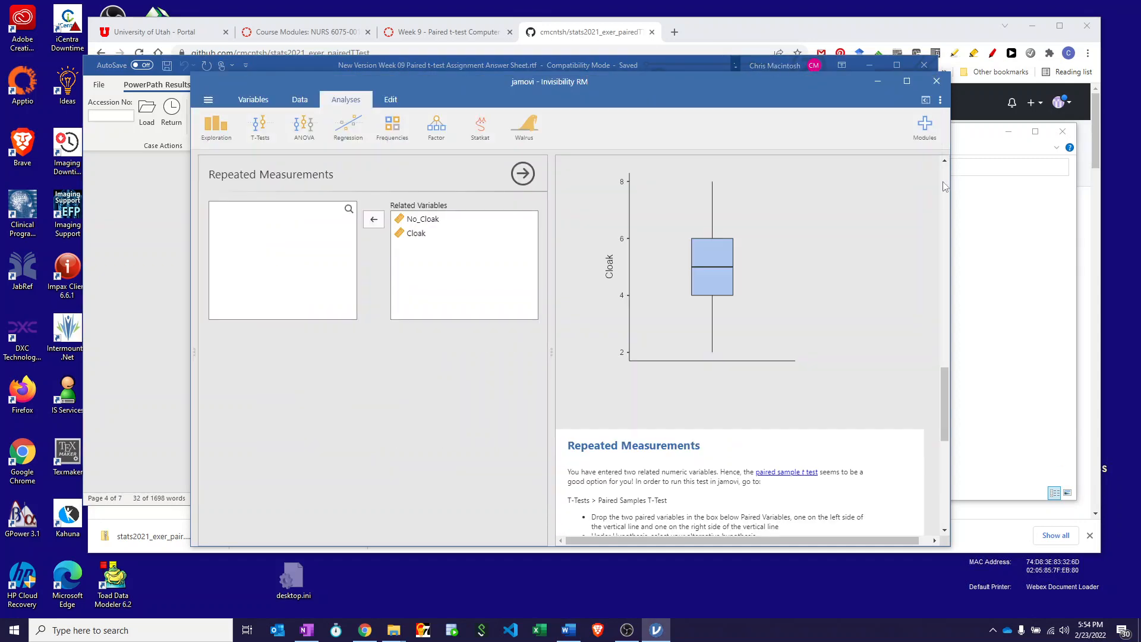
left_click(211, 135)
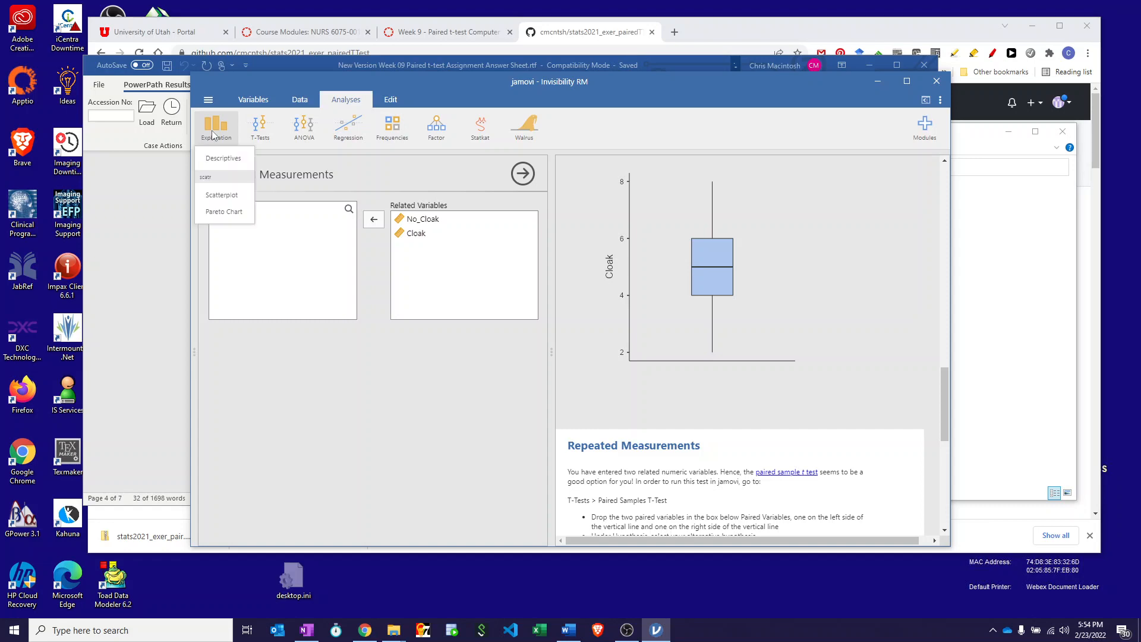
left_click(226, 195)
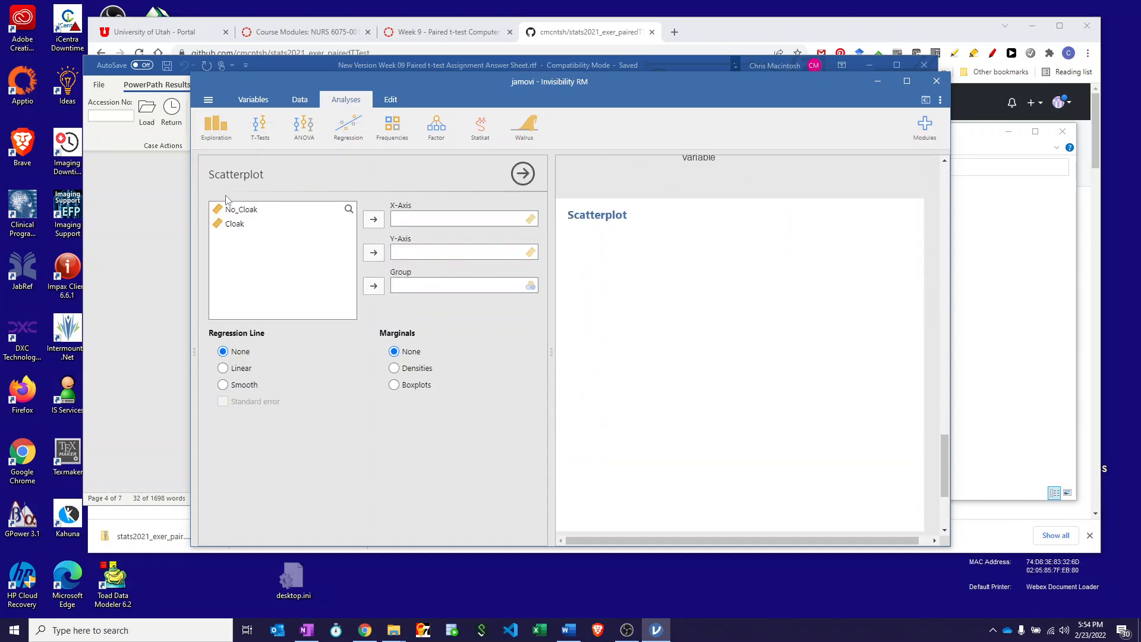
left_click(240, 210)
left_click(373, 219)
left_click(289, 213)
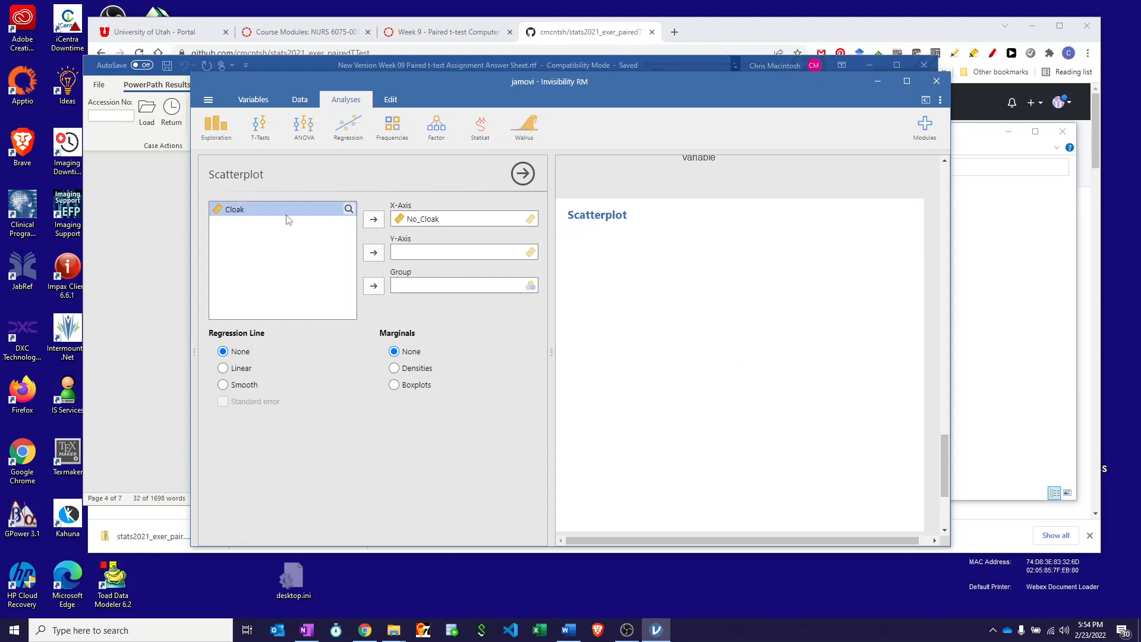
left_click(373, 253)
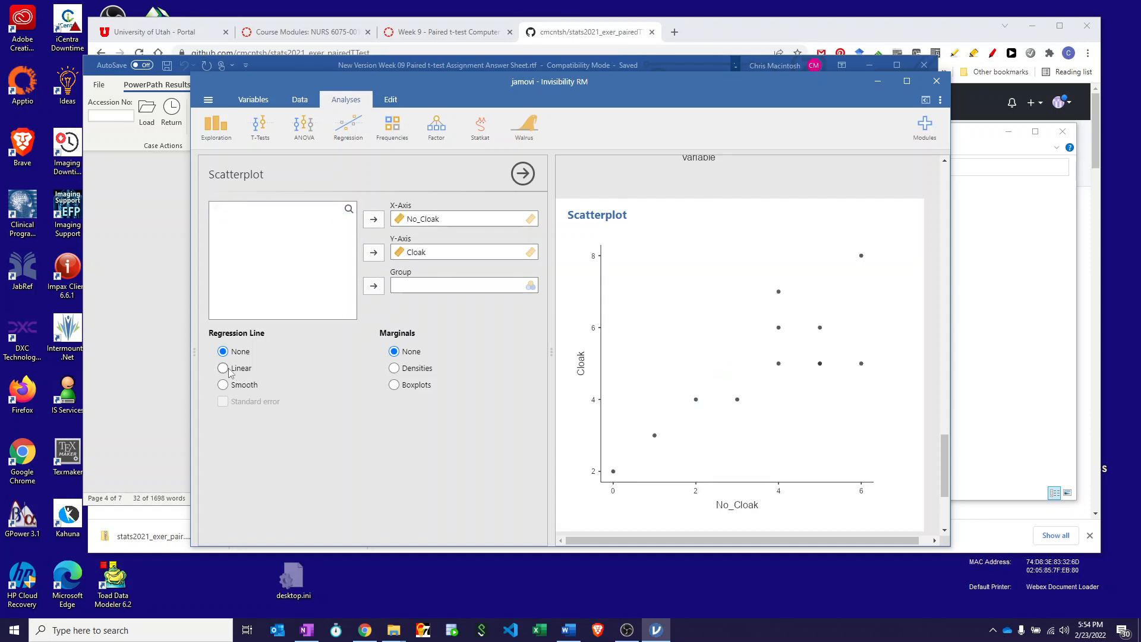
left_click(223, 368)
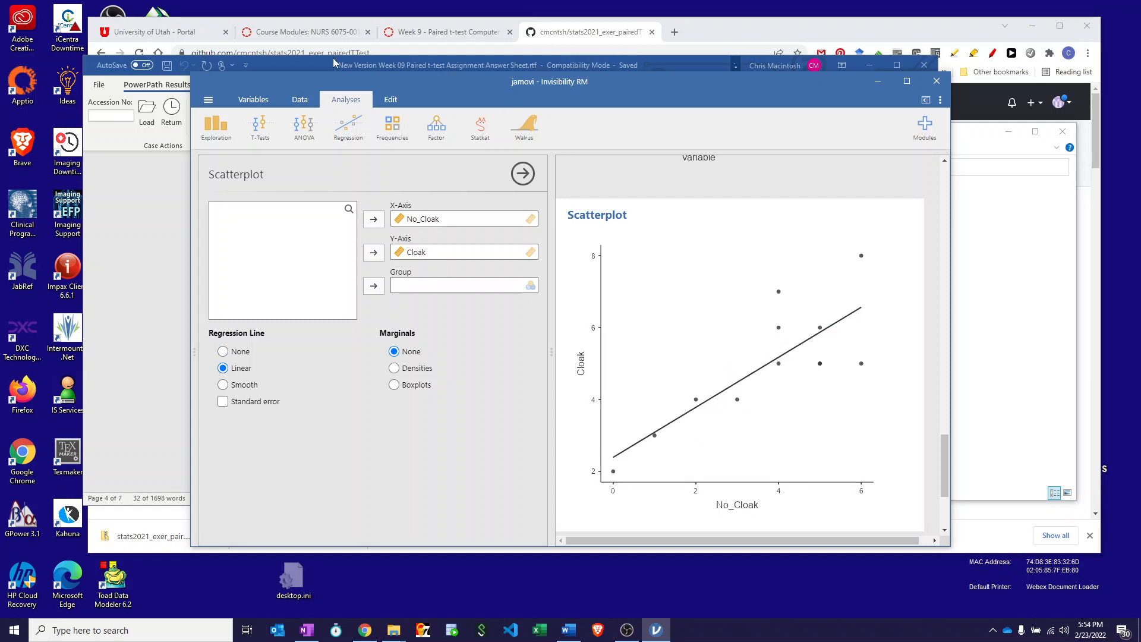
Read the normality and independence assumptions in the Word answer sheet, then return to jamovi and display both data columns.
left_click(305, 62)
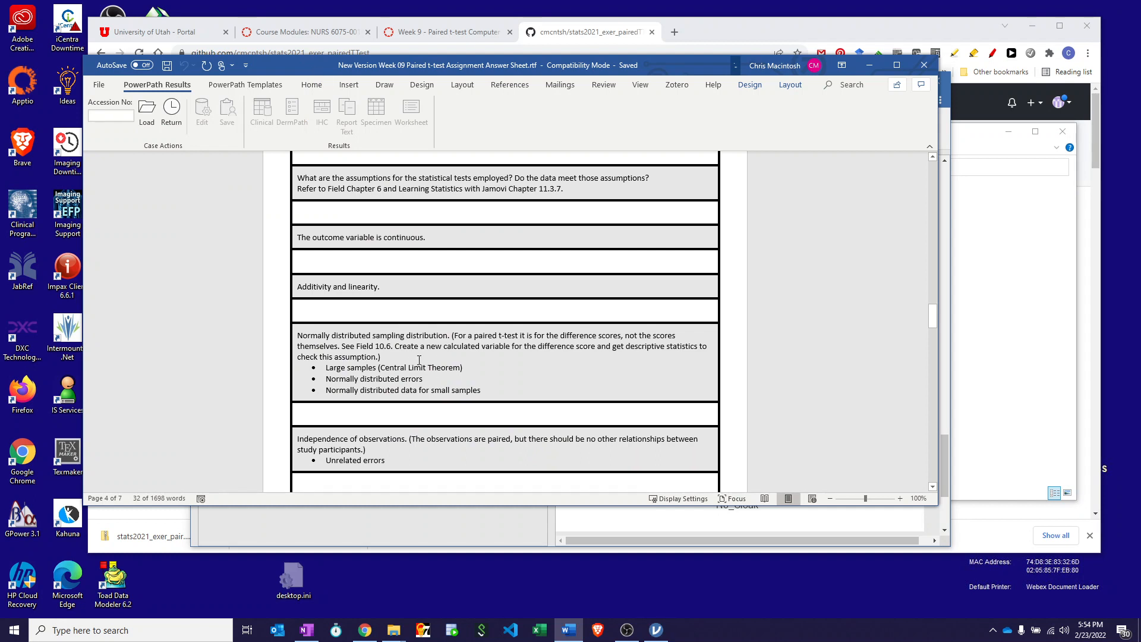
scroll(400, 359, "down", 2)
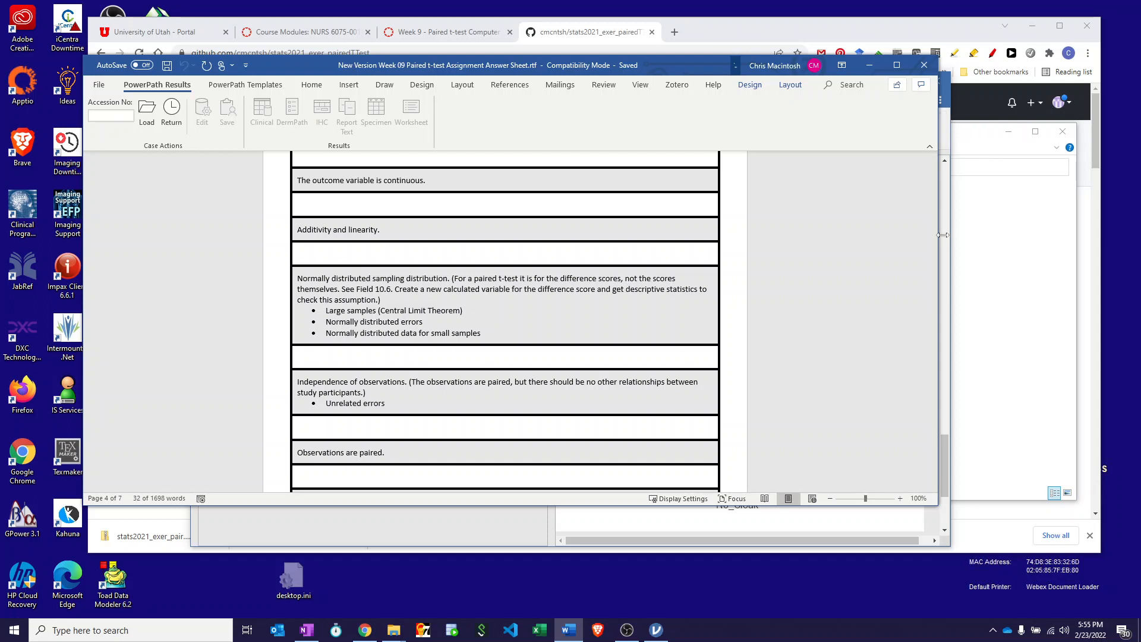
left_click(948, 449)
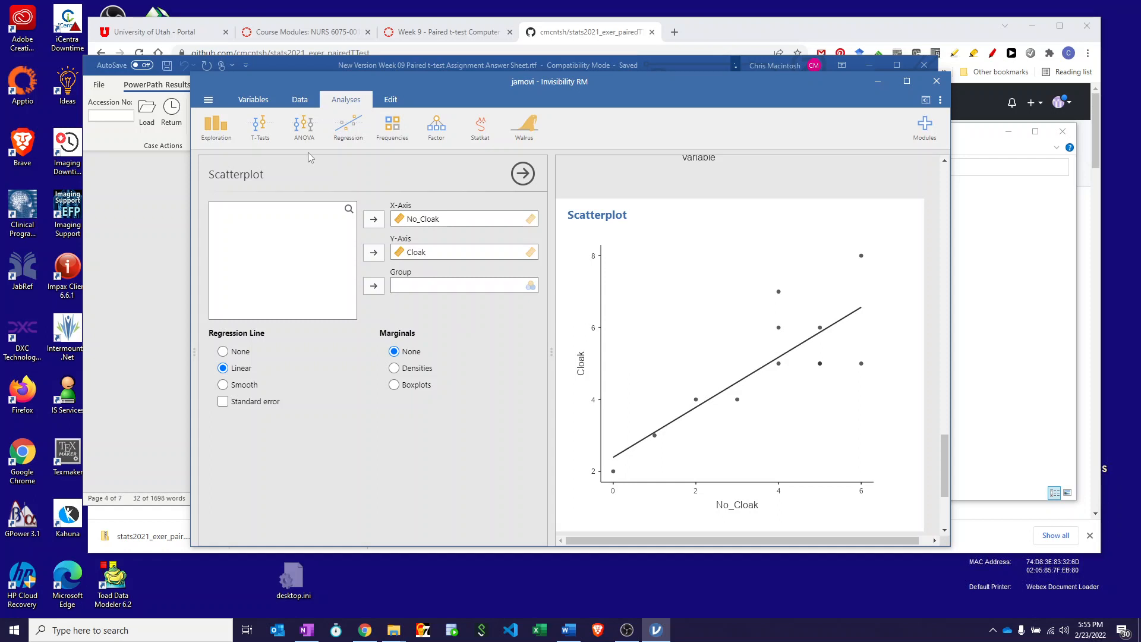
left_click(300, 100)
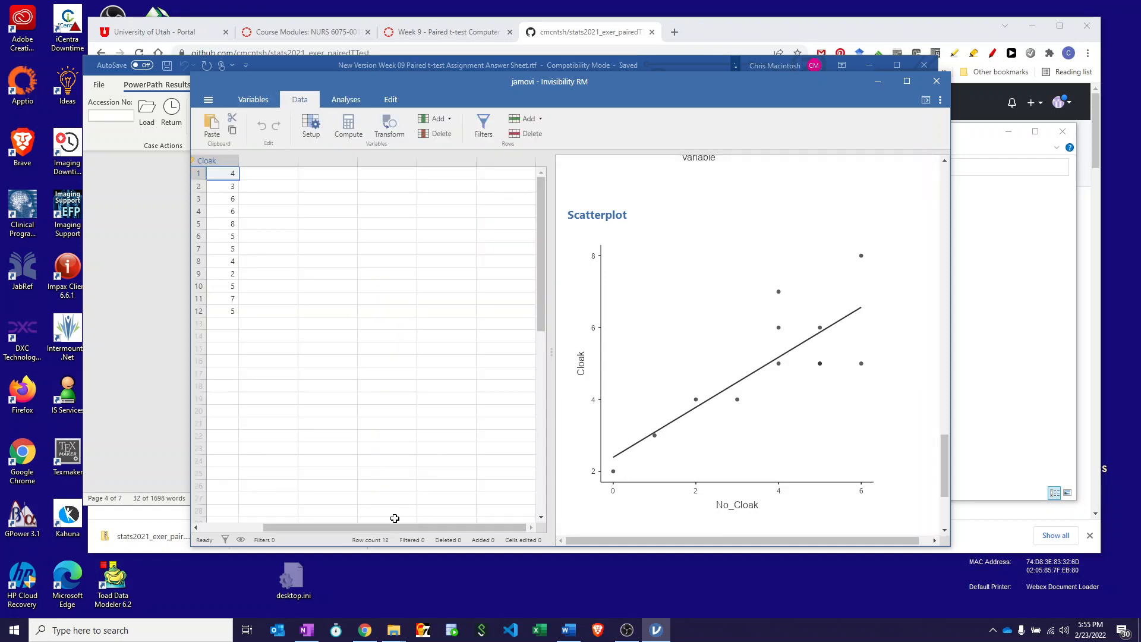
left_click_drag(392, 528, 330, 527)
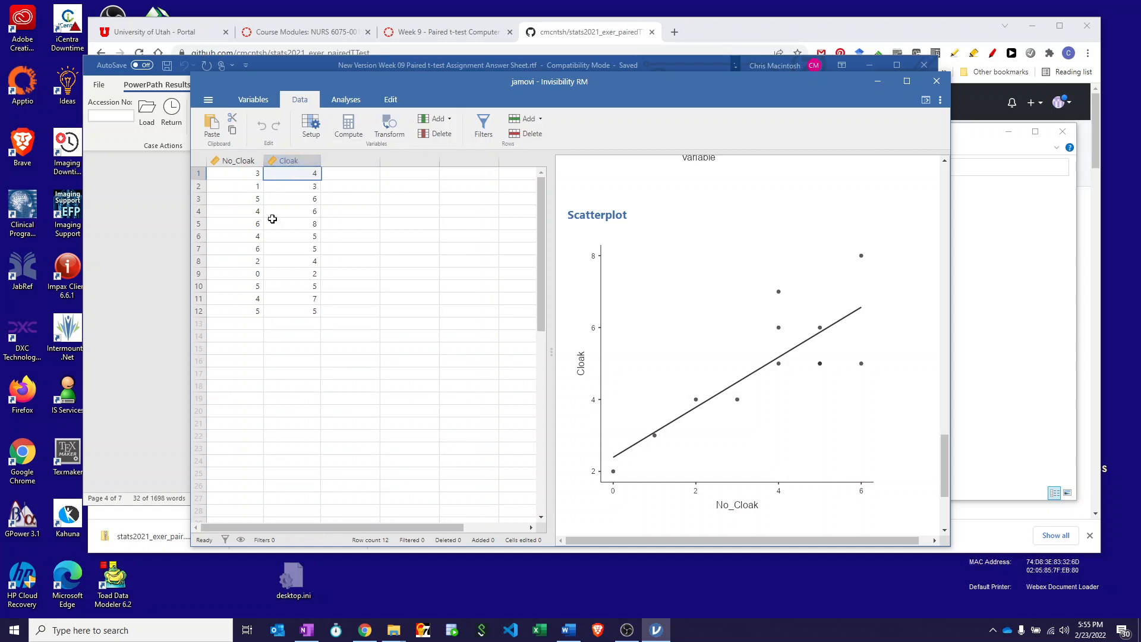
Create a computed variable named diff with the formula Cloak - No_Cloak.
left_click(350, 127)
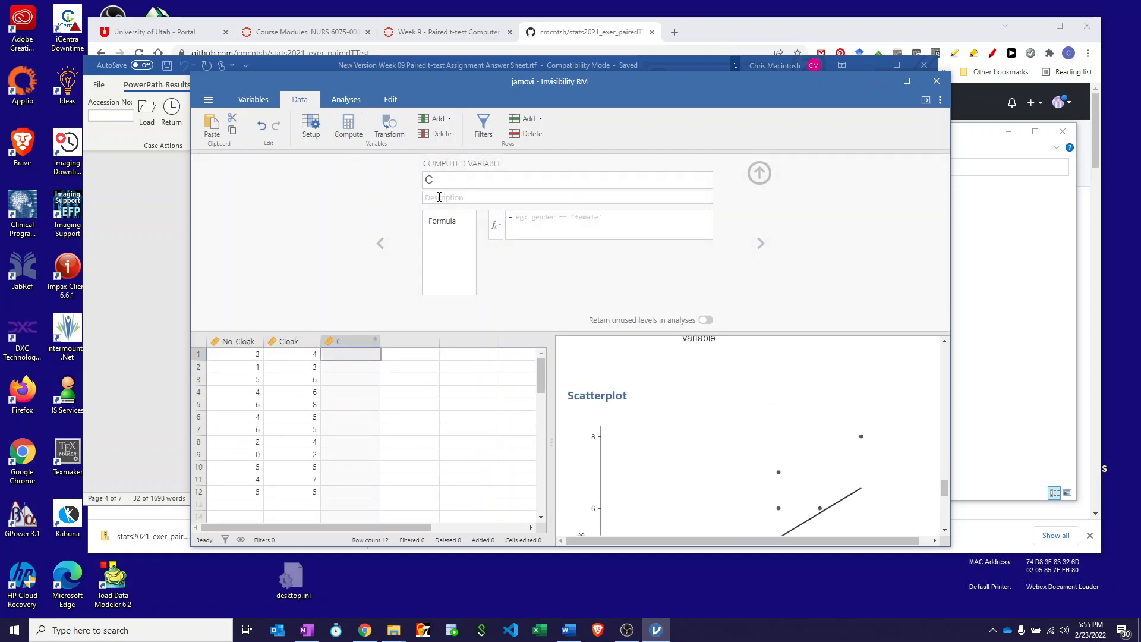
left_click(432, 177)
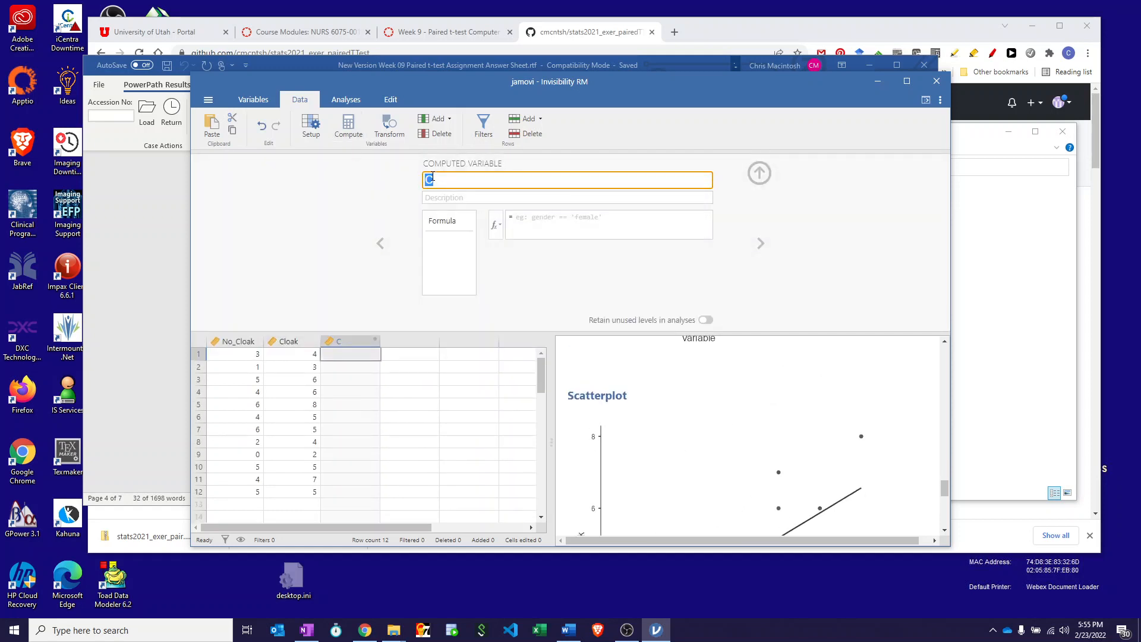
type("diff")
left_click(521, 217)
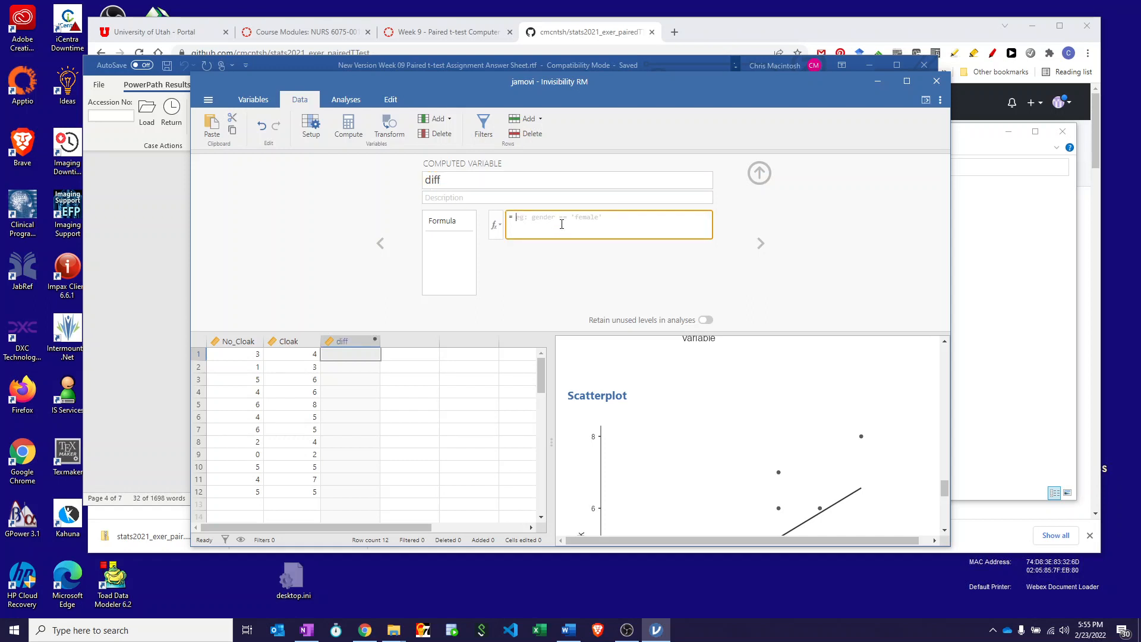
type("C1")
key("Return")
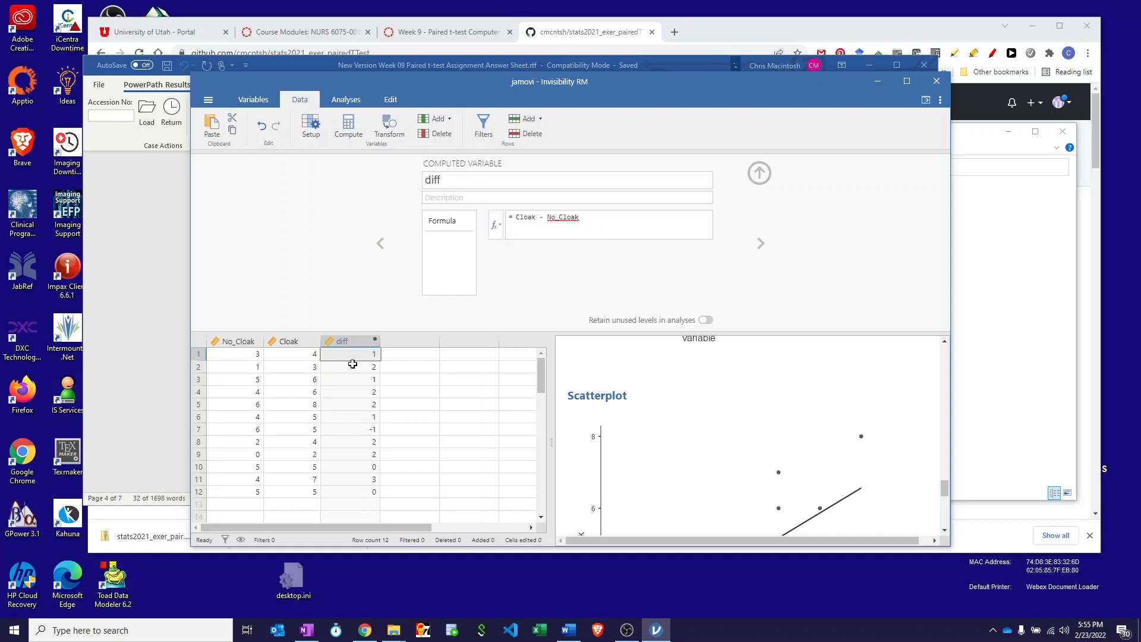
Create a Descriptives analysis with diff as its only variable.
left_click(333, 102)
left_click(215, 132)
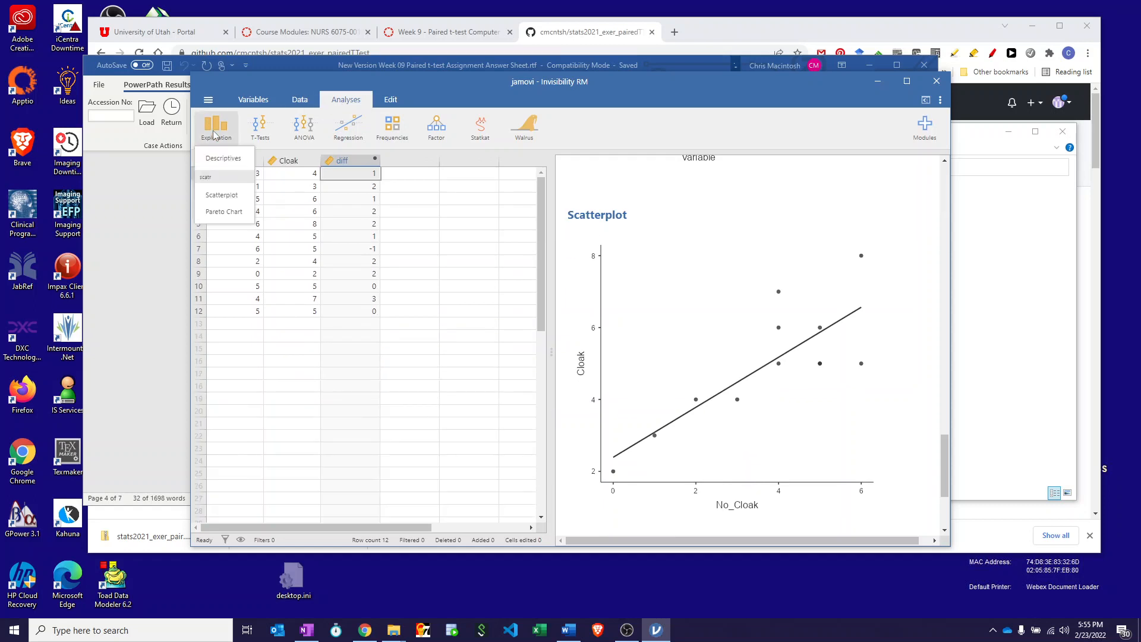
left_click(224, 159)
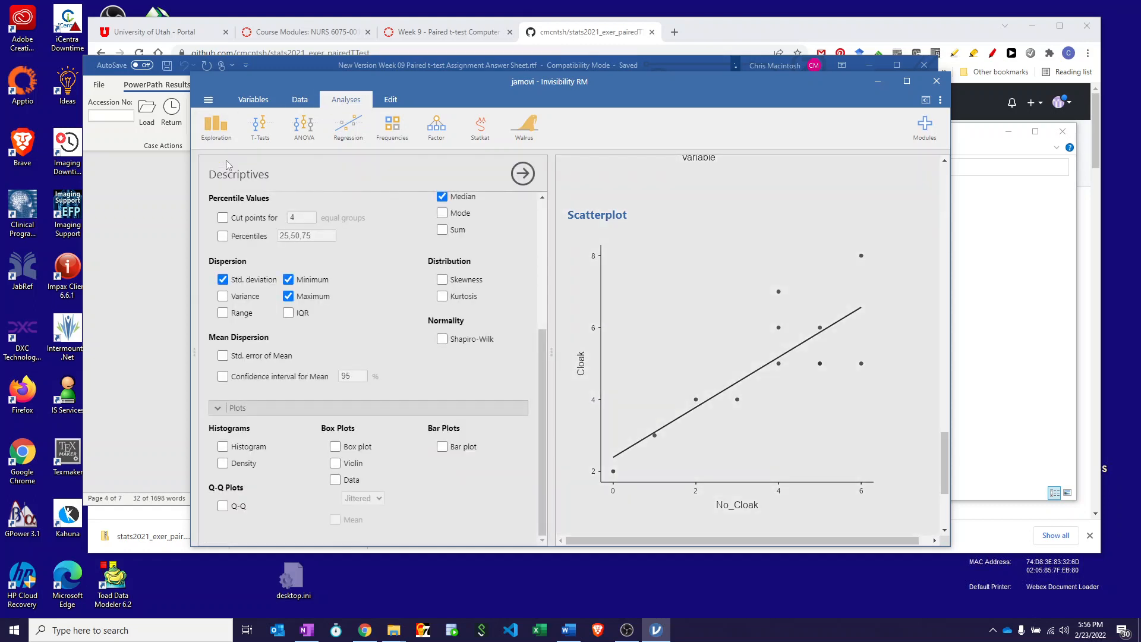
left_click_drag(543, 373, 559, 243)
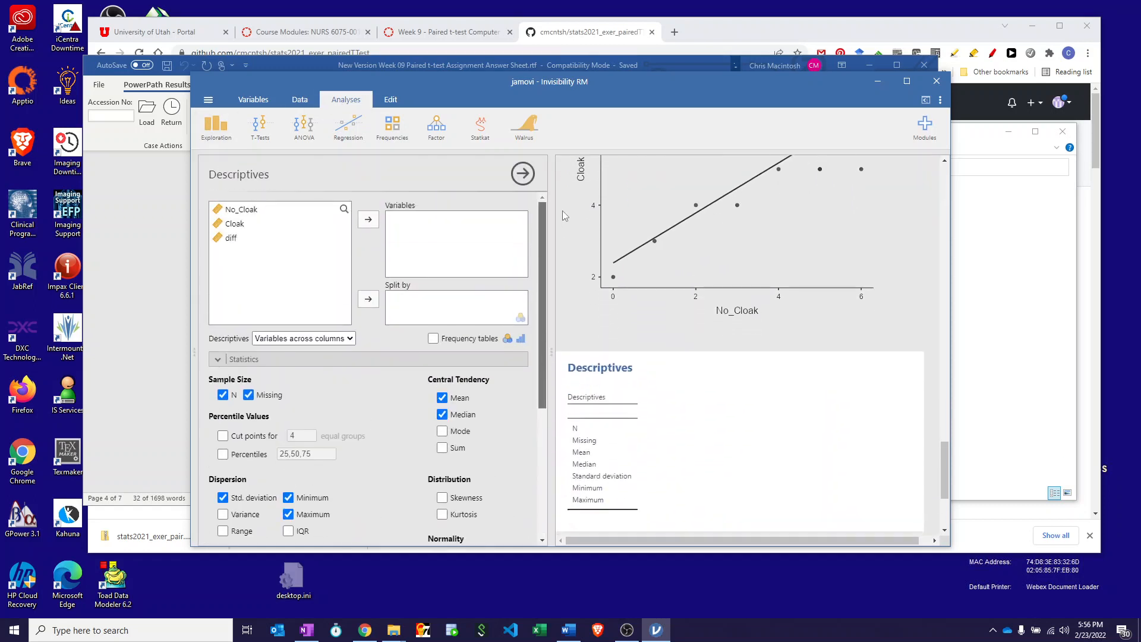
left_click(236, 243)
left_click(369, 220)
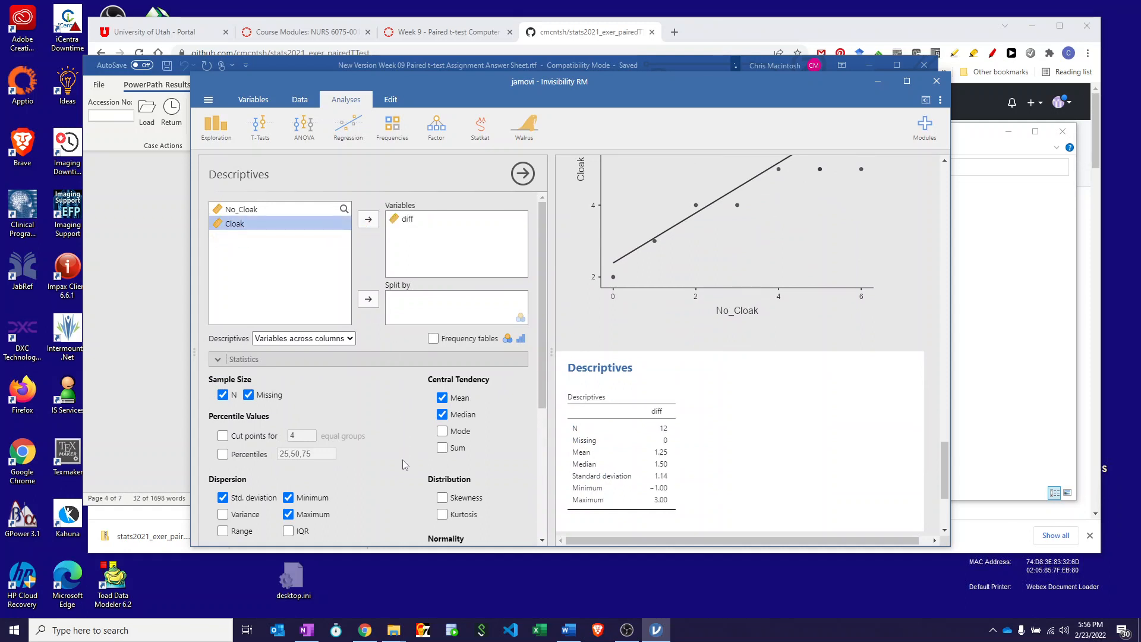
Add skewness, kurtosis, the Shapiro-Wilk test, a histogram and a box plot to the descriptives for diff.
scroll(402, 459, "down", 5)
left_click(442, 319)
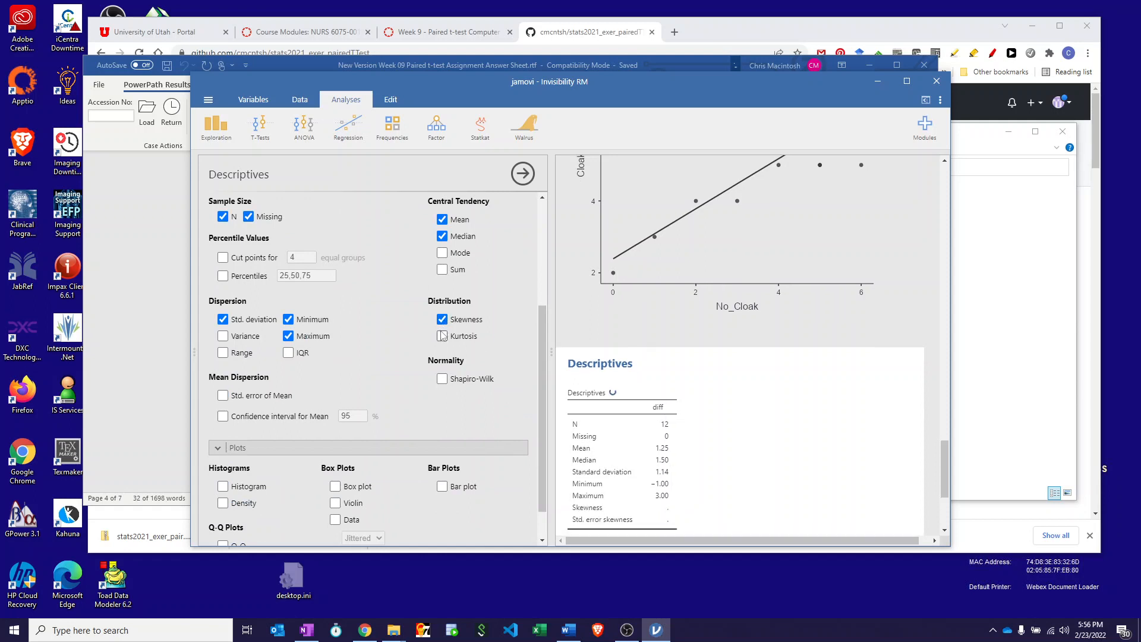
left_click(442, 336)
left_click(442, 378)
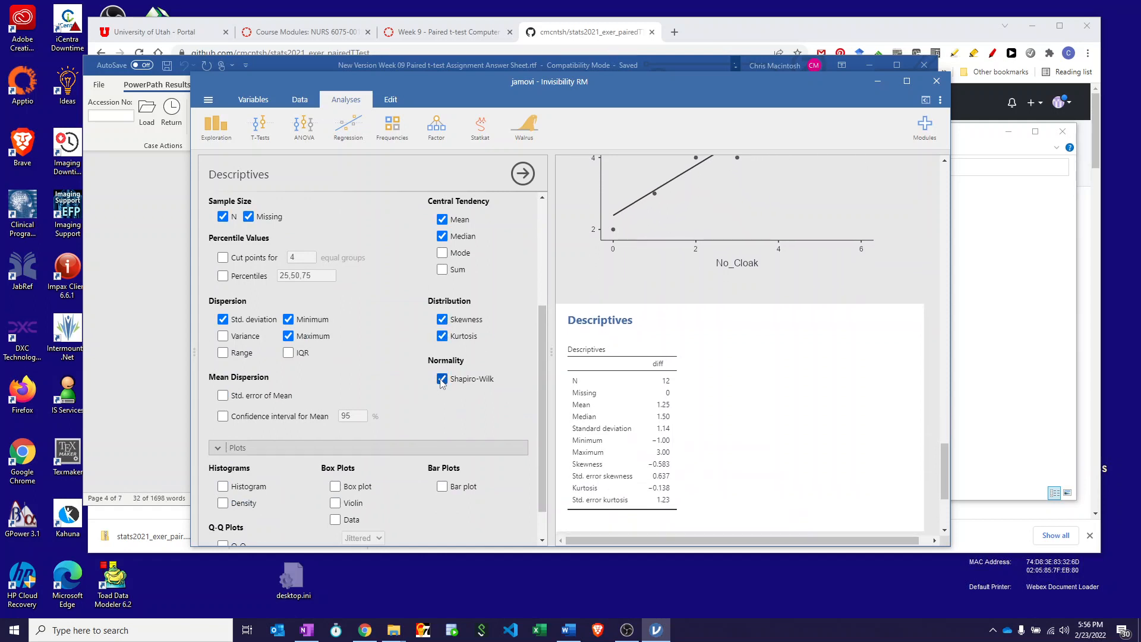
scroll(444, 419, "down", 1)
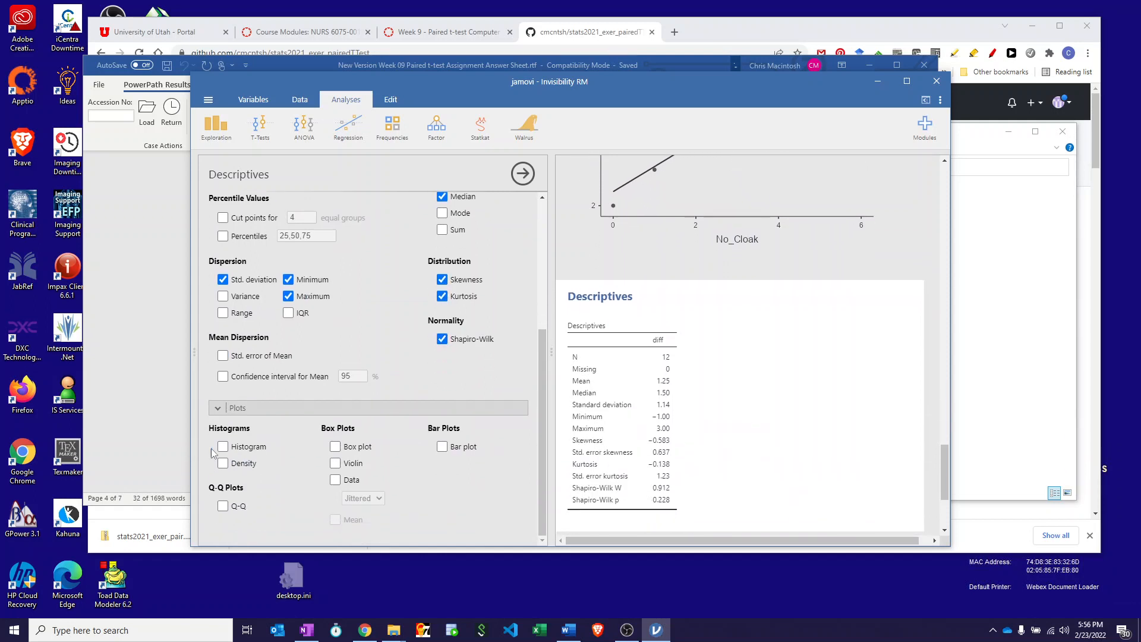
left_click(223, 446)
left_click(335, 446)
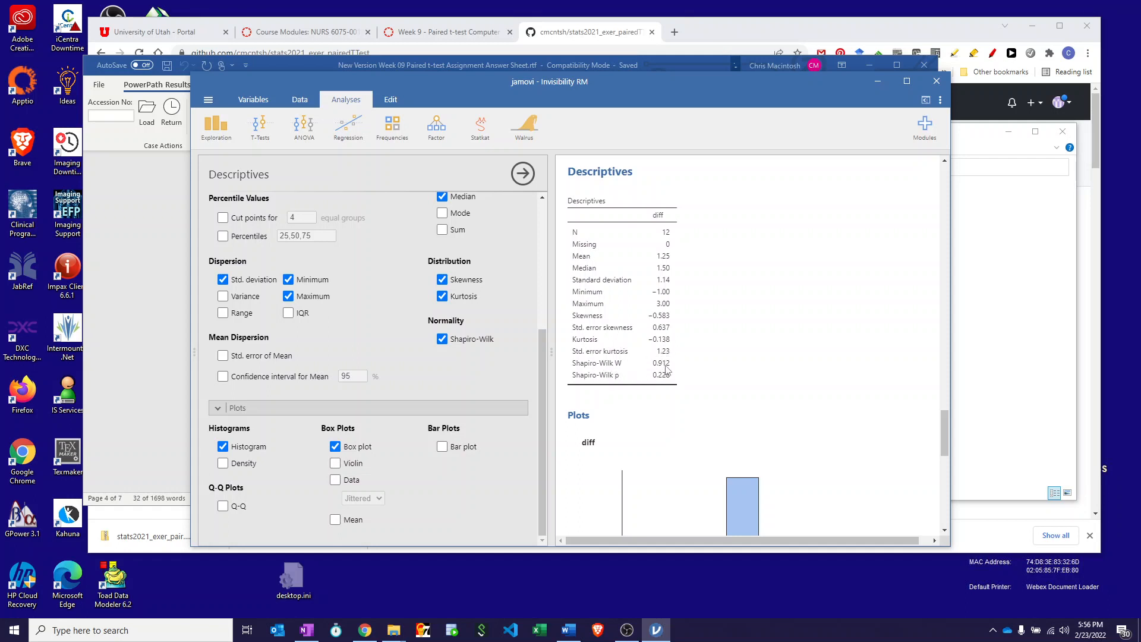
Examine the normality statistics, histogram and box plot of diff in the results.
scroll(681, 364, "down", 3)
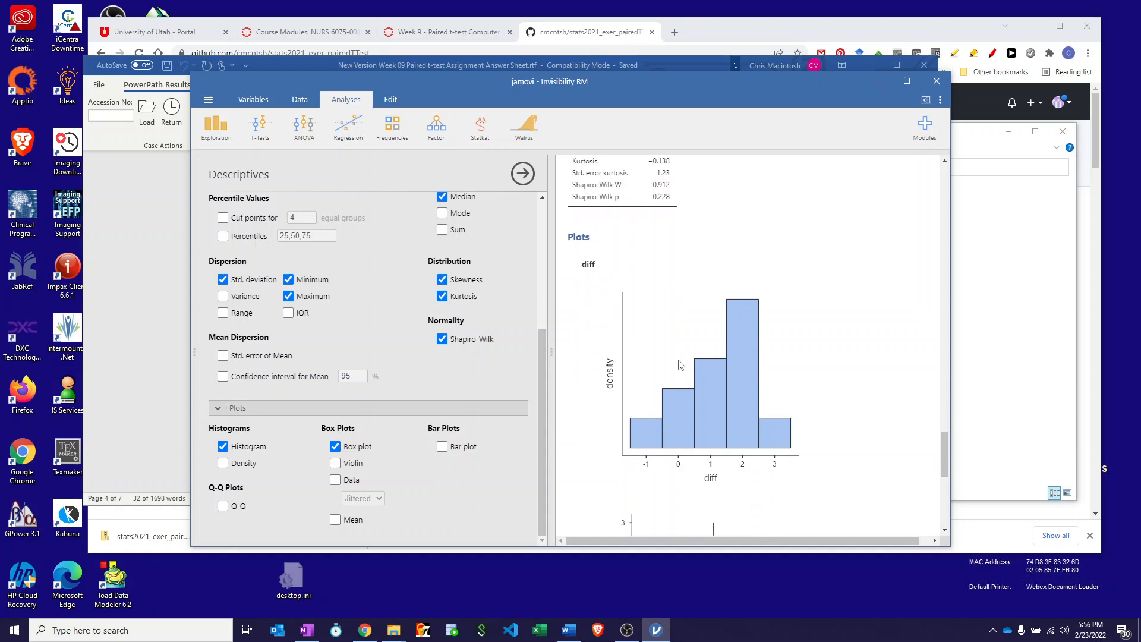
scroll(681, 364, "up", 2)
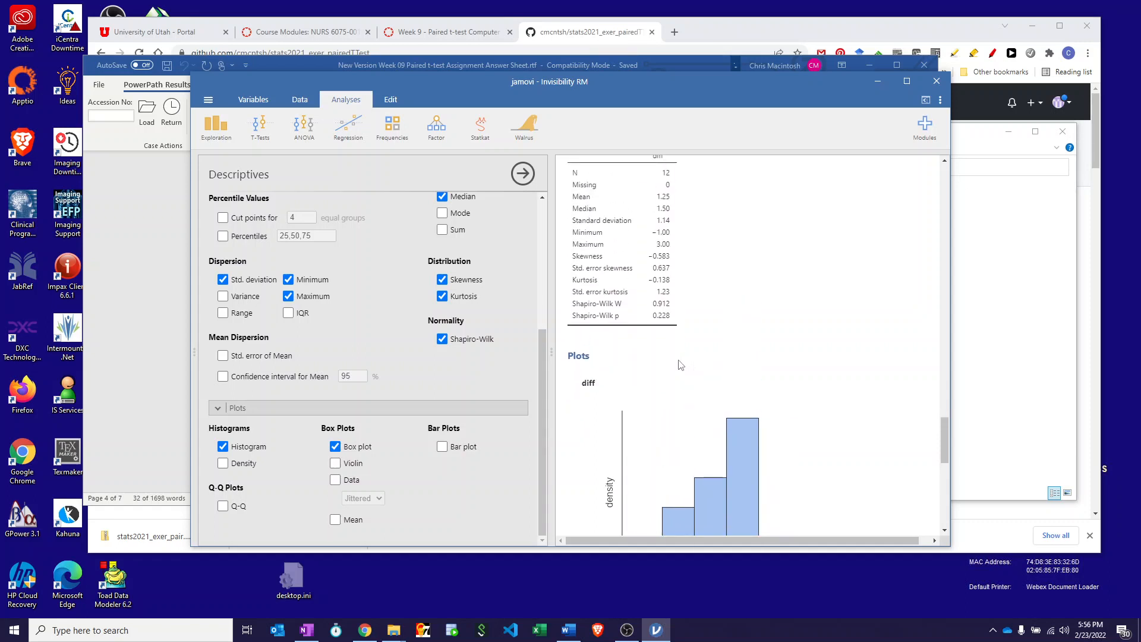
scroll(681, 365, "down", 5)
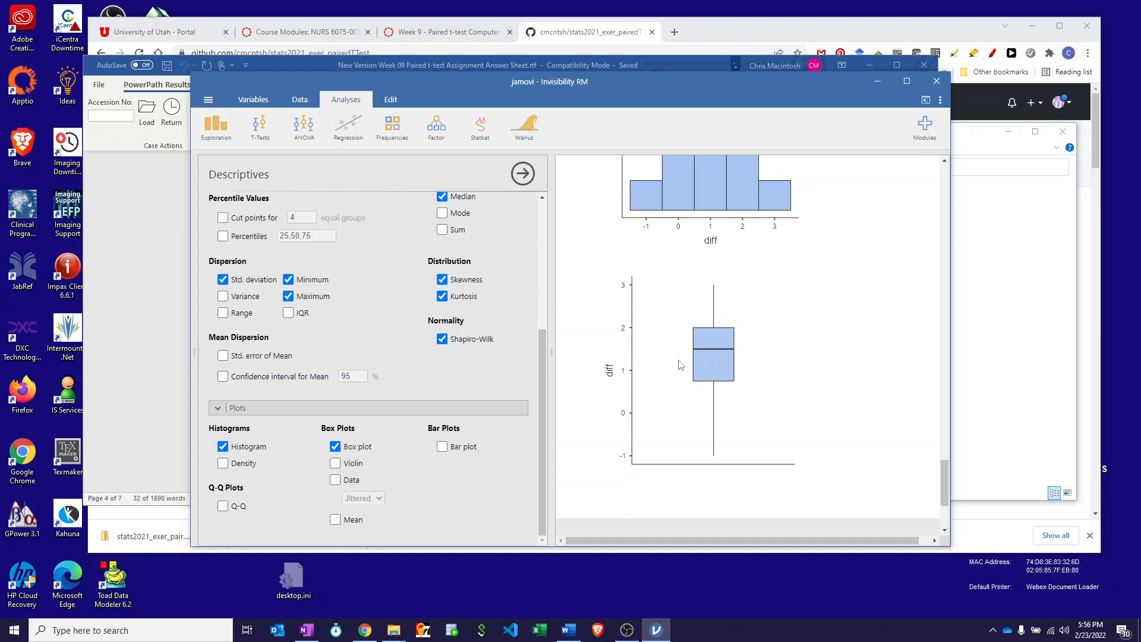
scroll(681, 365, "up", 3)
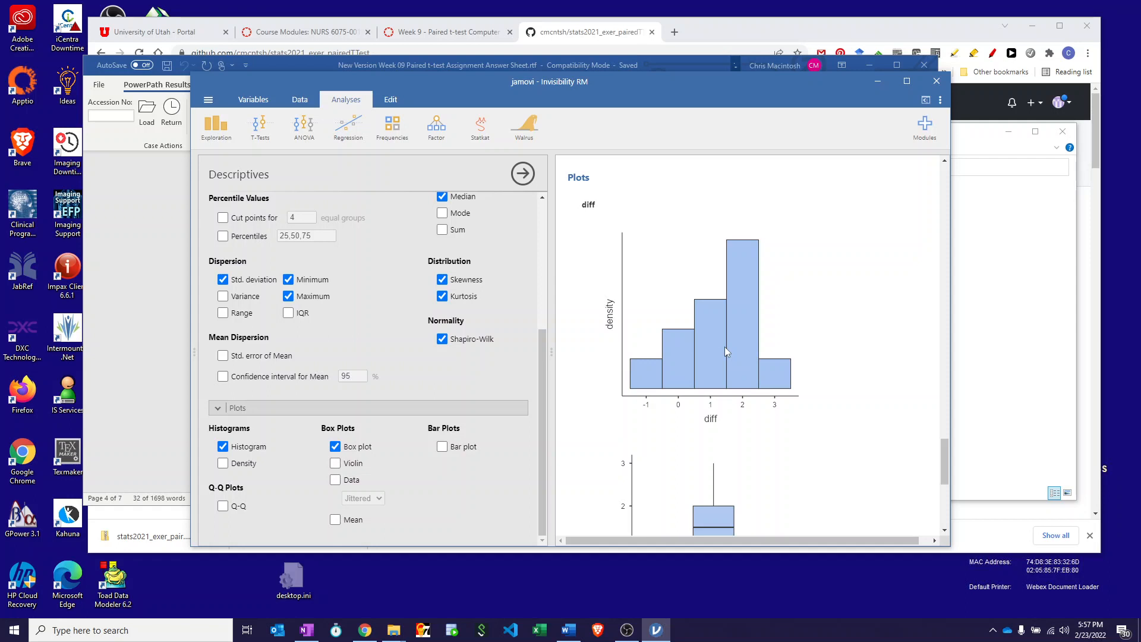
scroll(725, 351, "down", 3)
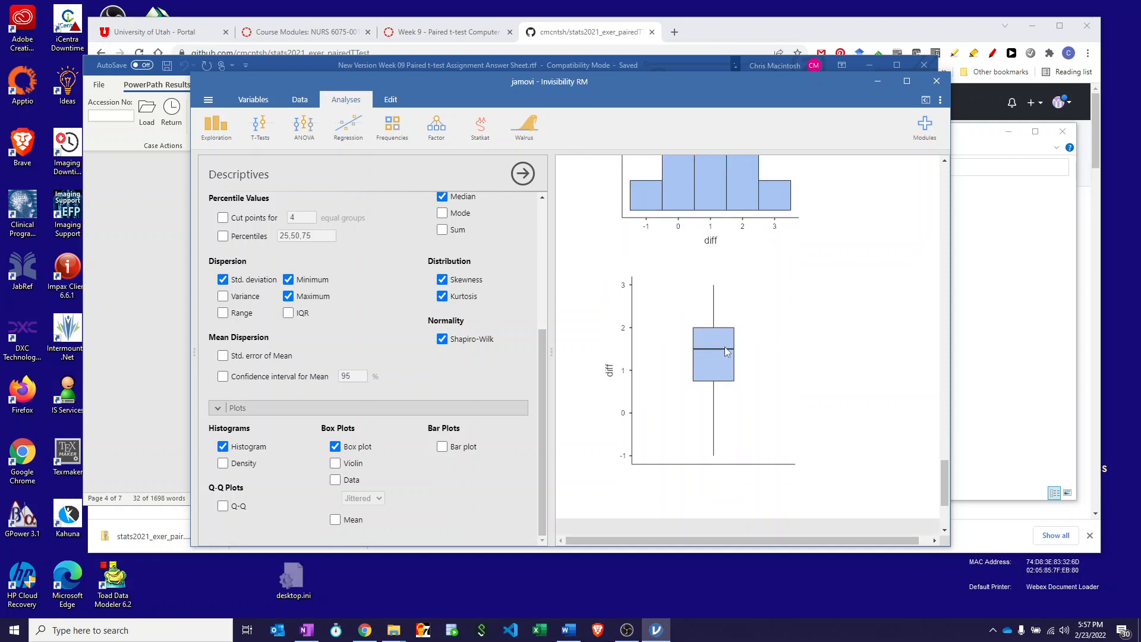
Switch to the Word answer sheet and read the remaining assumptions, NHST steps, hypotheses, rejection criteria and paired t-test instructions.
scroll(725, 351, "up", 5)
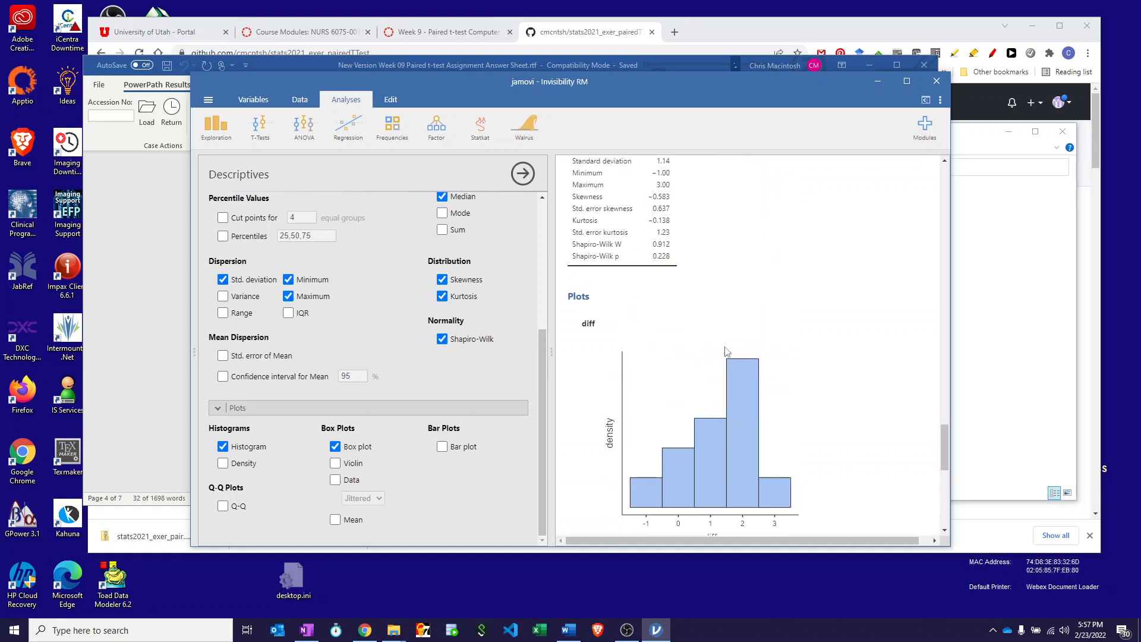
left_click(131, 188)
scroll(455, 341, "down", 3)
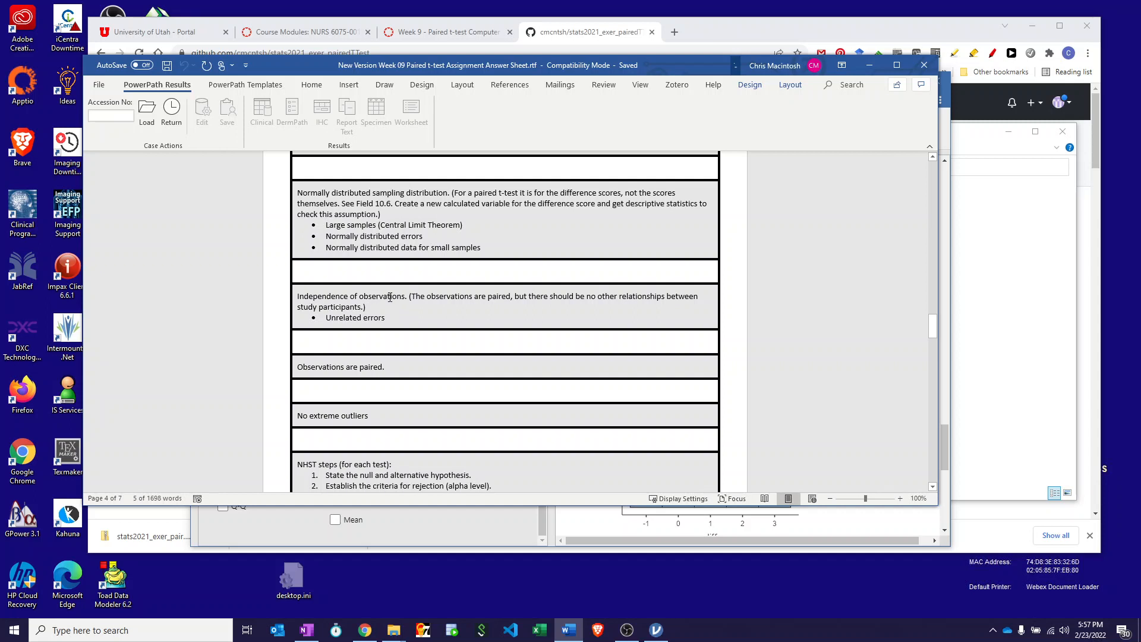
scroll(390, 297, "down", 2)
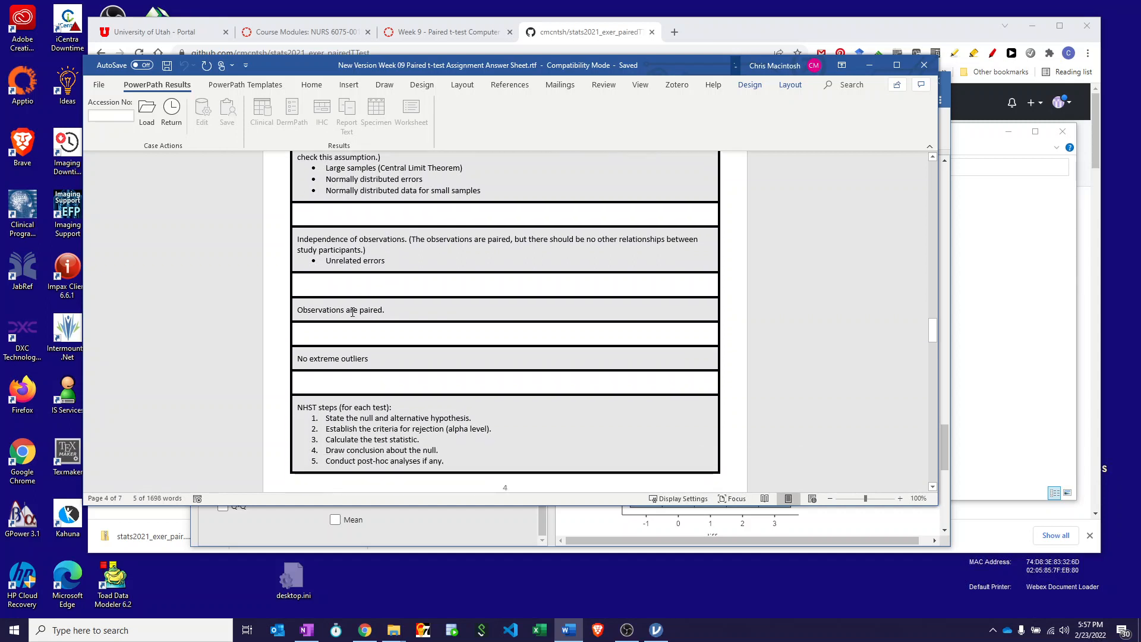
scroll(350, 303, "down", 3)
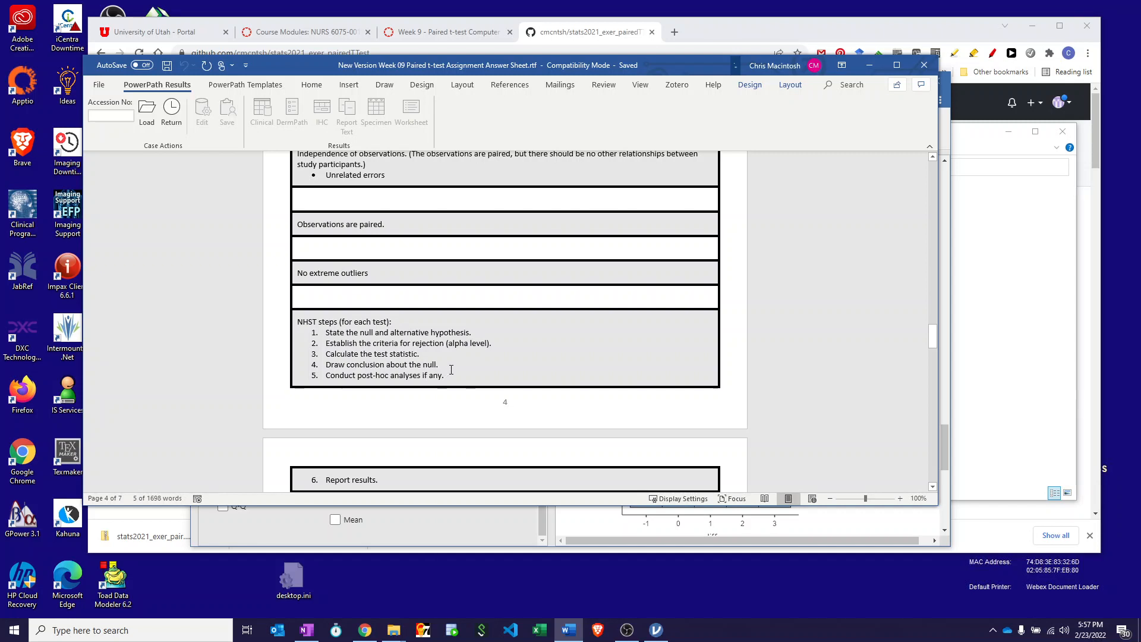
scroll(451, 362, "down", 3)
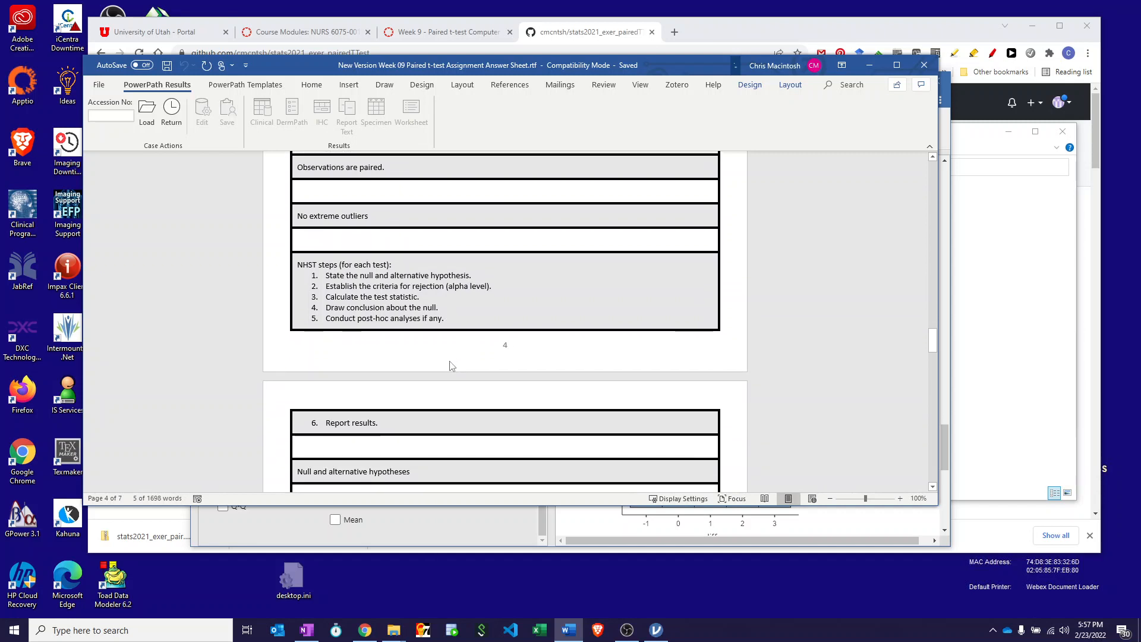
scroll(450, 361, "down", 3)
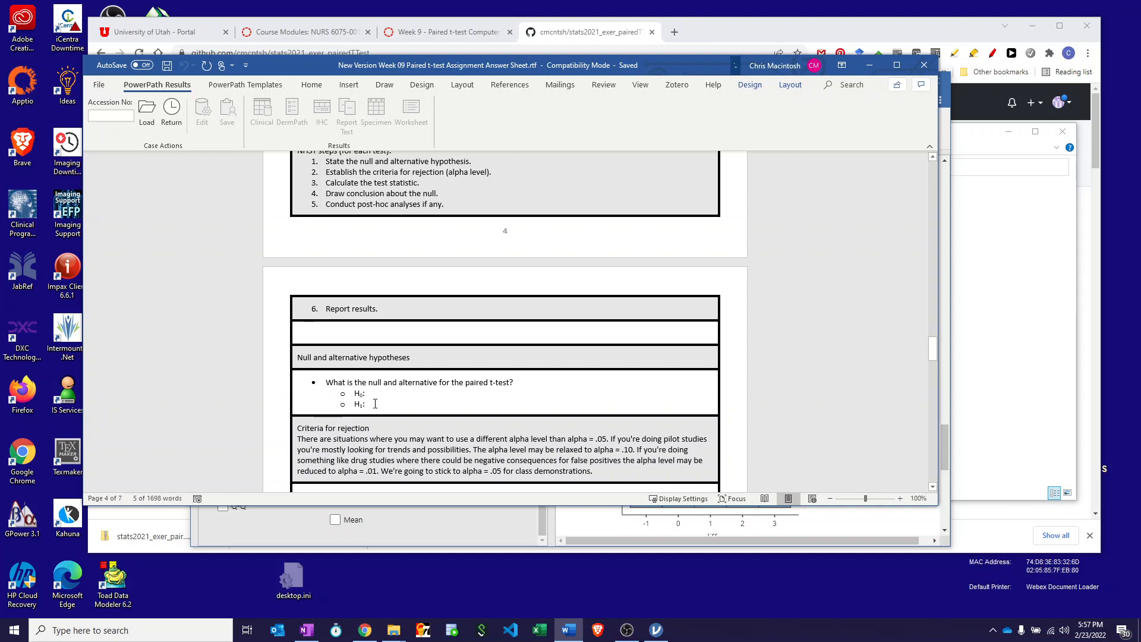
scroll(375, 404, "down", 2)
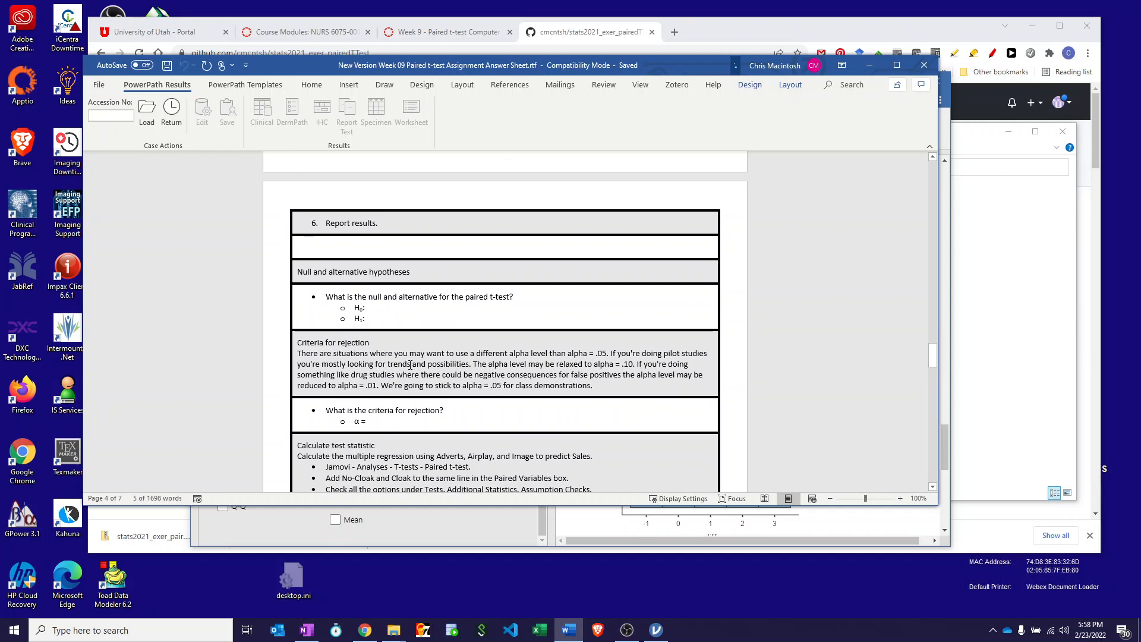
scroll(410, 365, "down", 3)
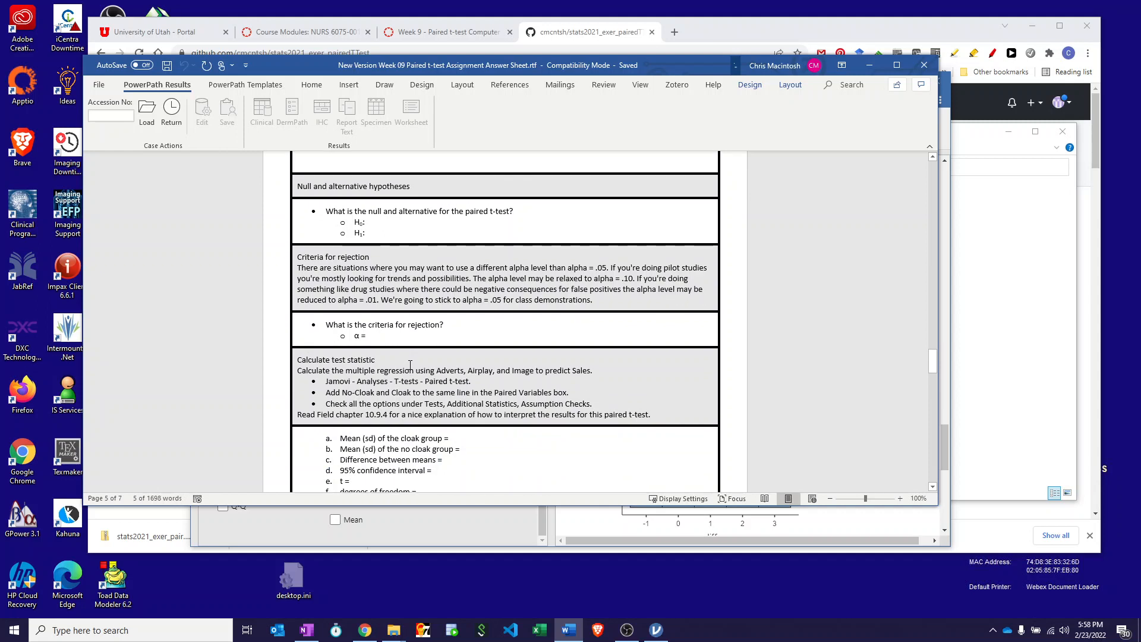
scroll(411, 365, "down", 2)
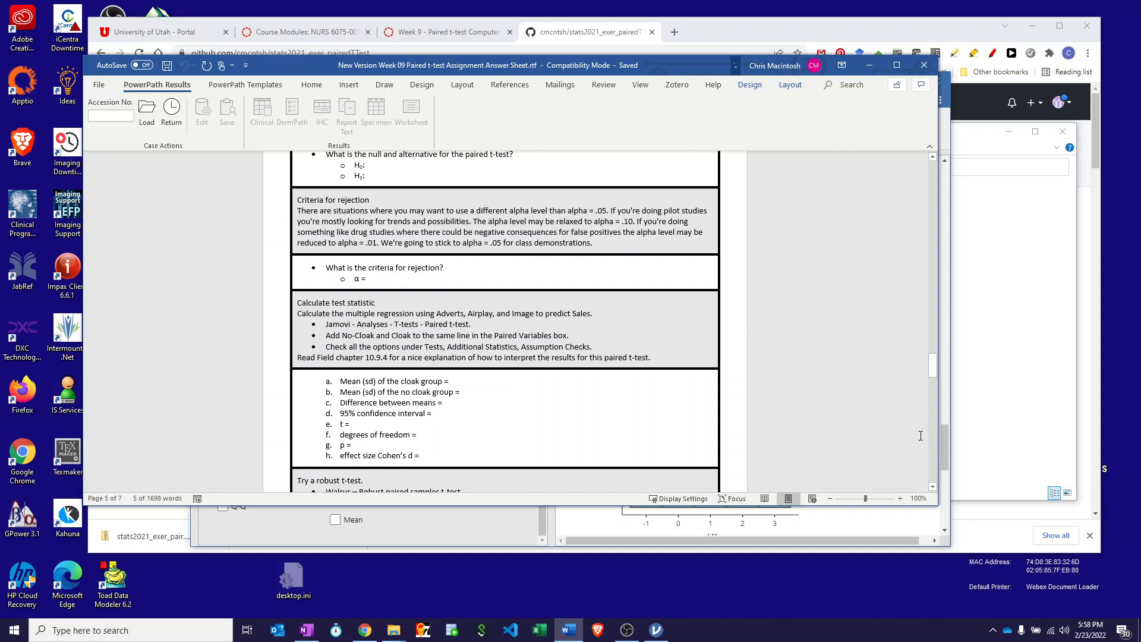
In jamovi, create a Paired Samples T-Test that pairs No_Cloak with Cloak.
left_click(948, 448)
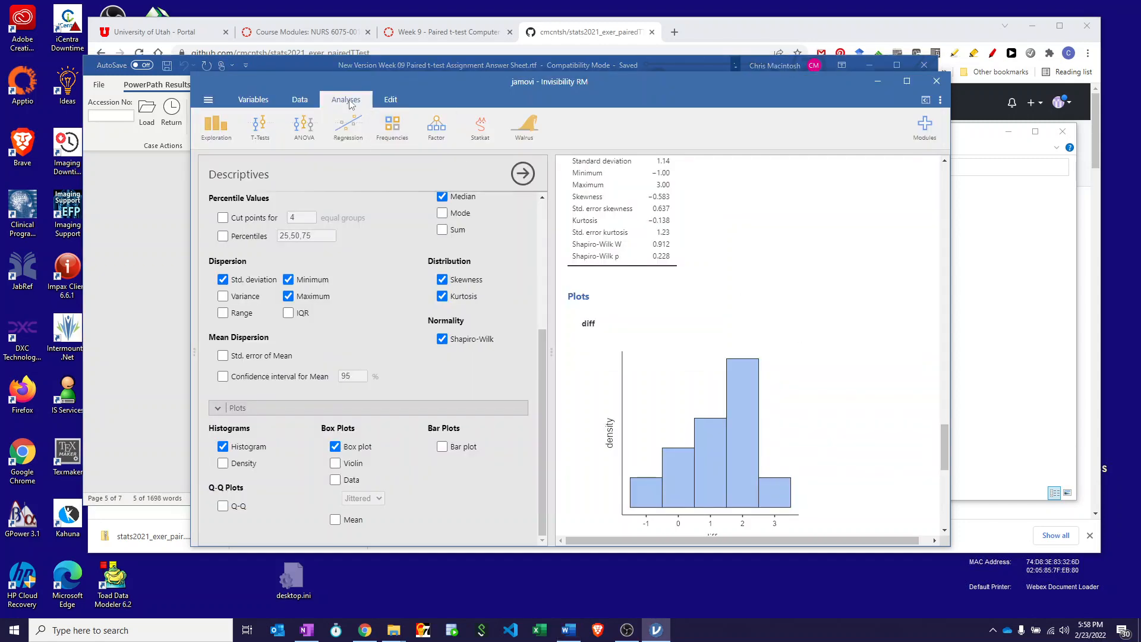
left_click(263, 137)
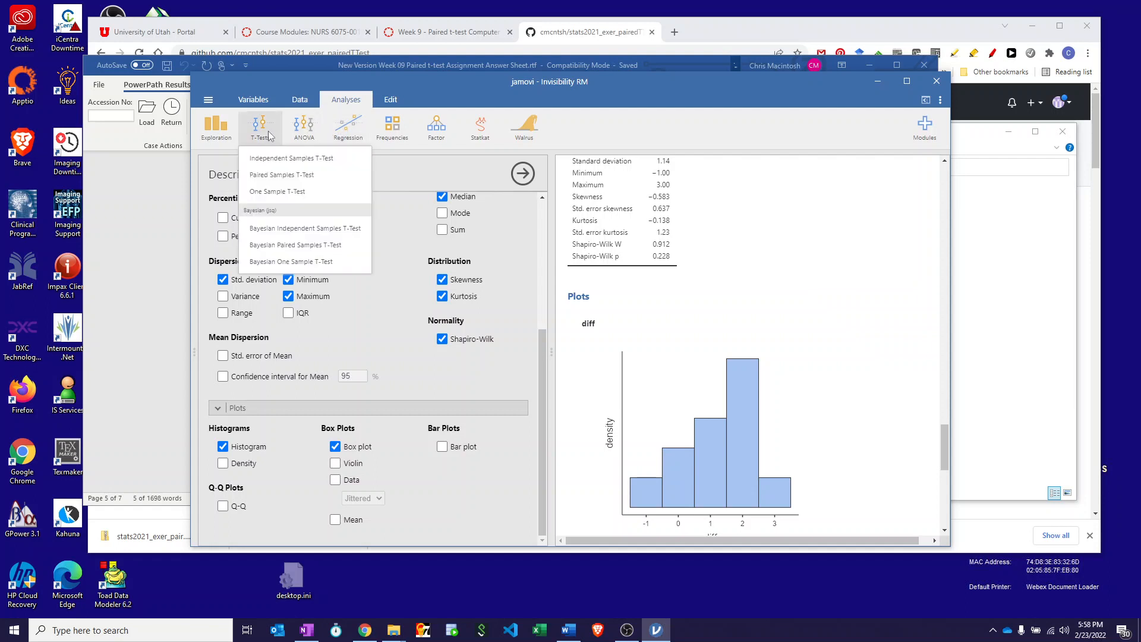
left_click(267, 175)
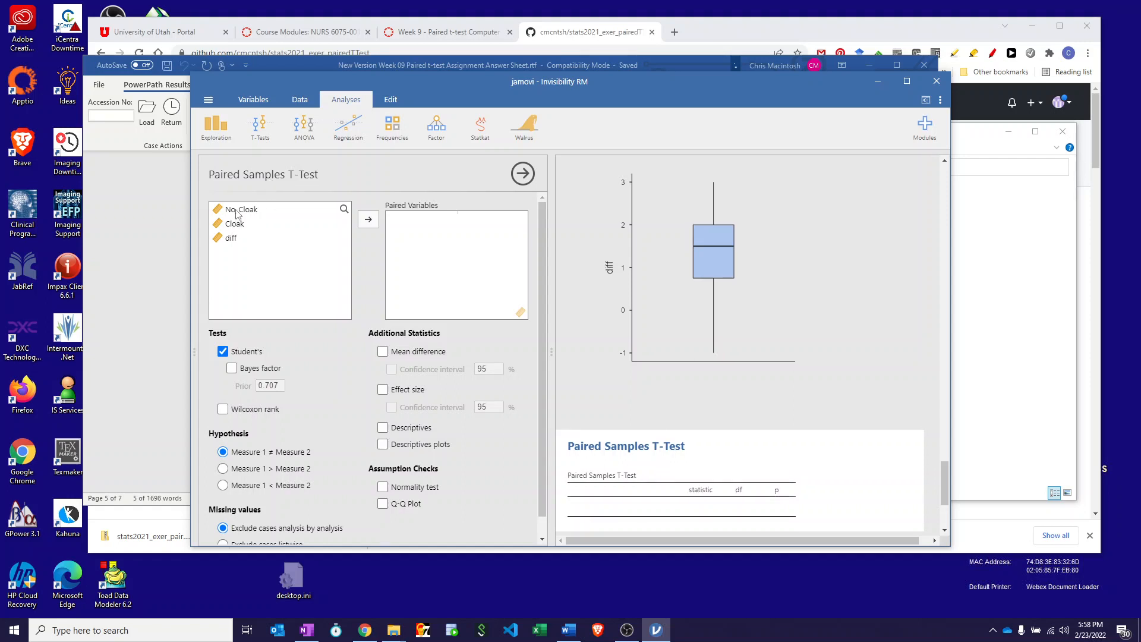
left_click_drag(236, 212, 426, 225)
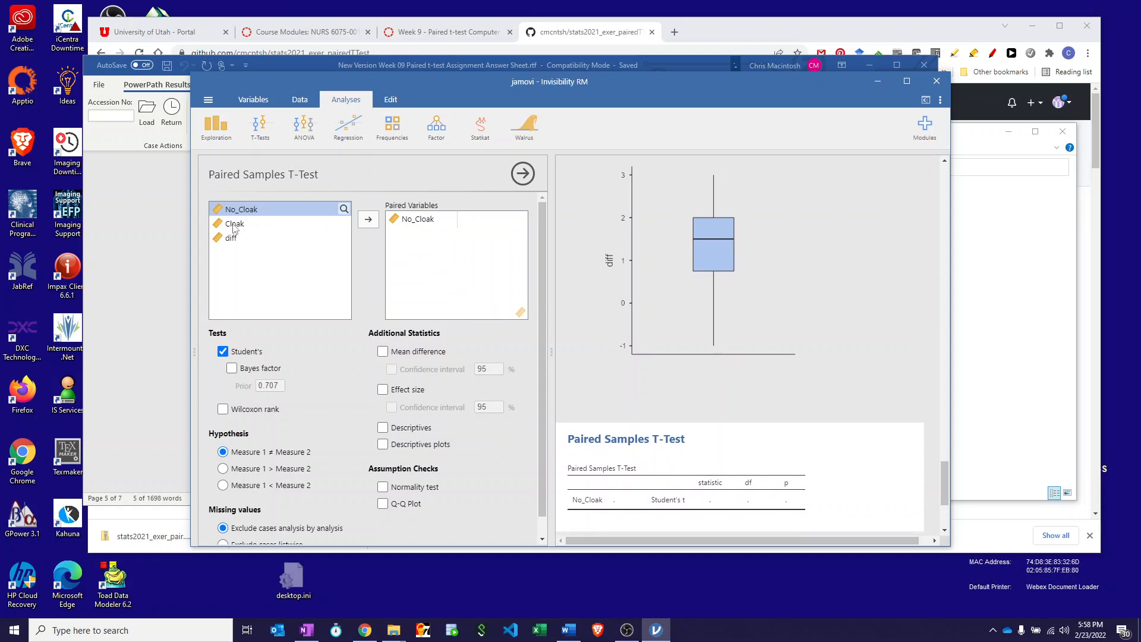
left_click_drag(233, 224, 429, 244)
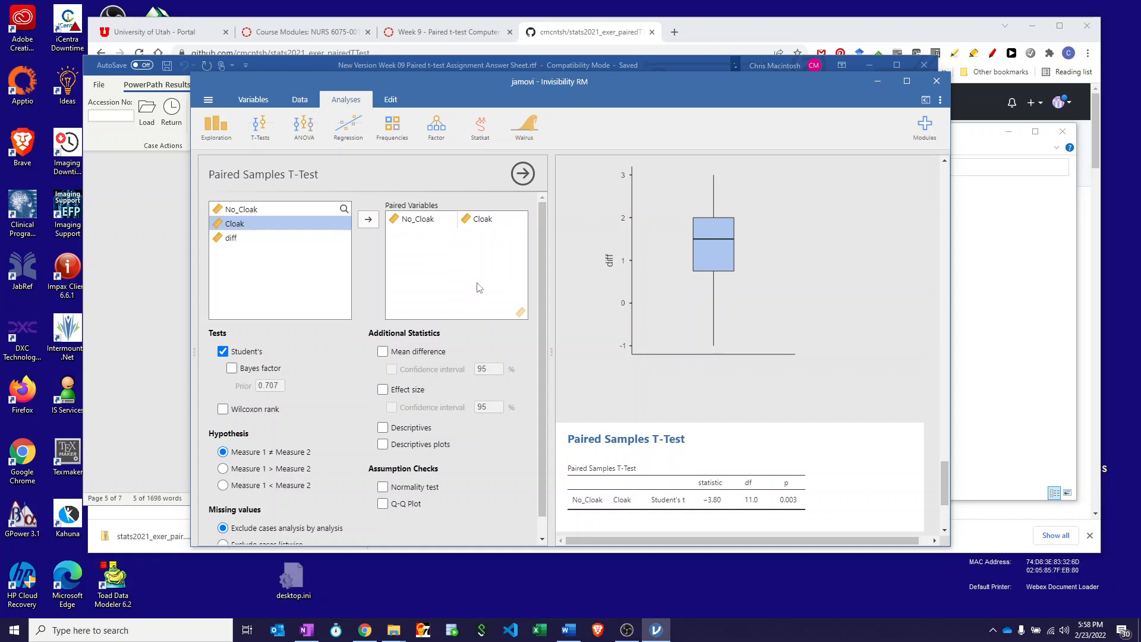
Add the mean difference with its 95% confidence interval, effect size, descriptives, descriptives plots, normality test and Q-Q plot to the paired t-test.
scroll(479, 288, "down", 1)
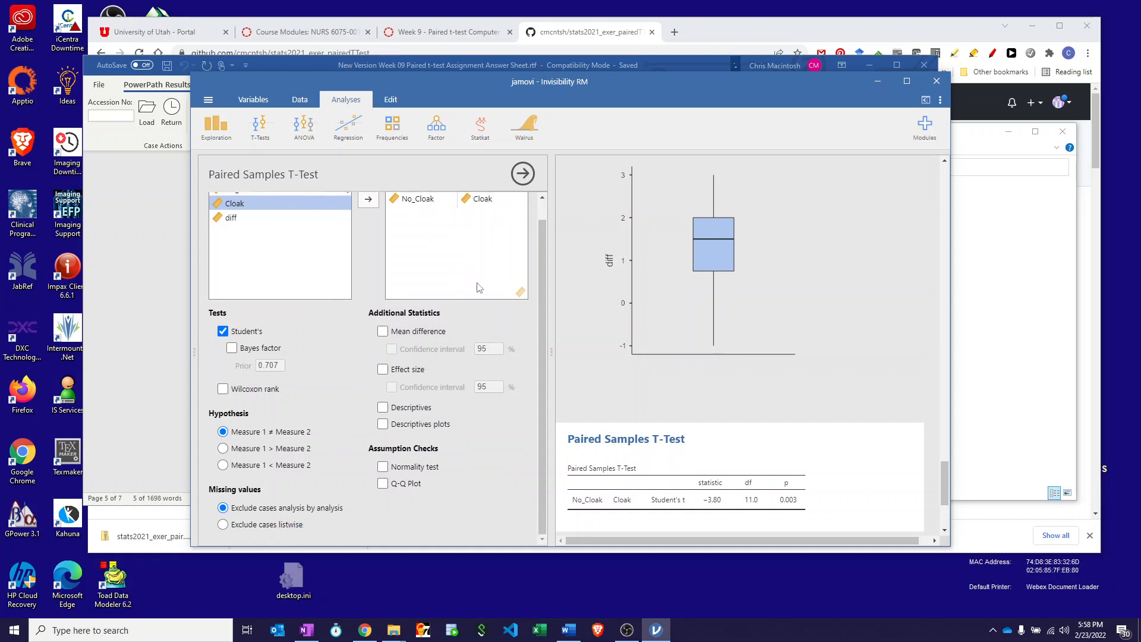
left_click(382, 332)
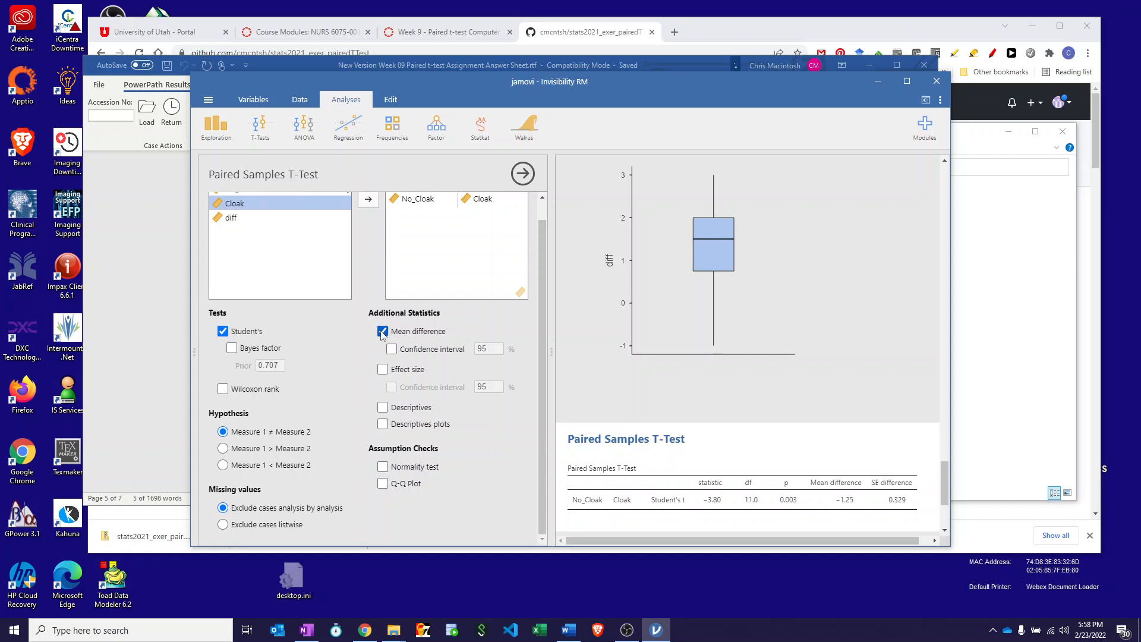
left_click(382, 369)
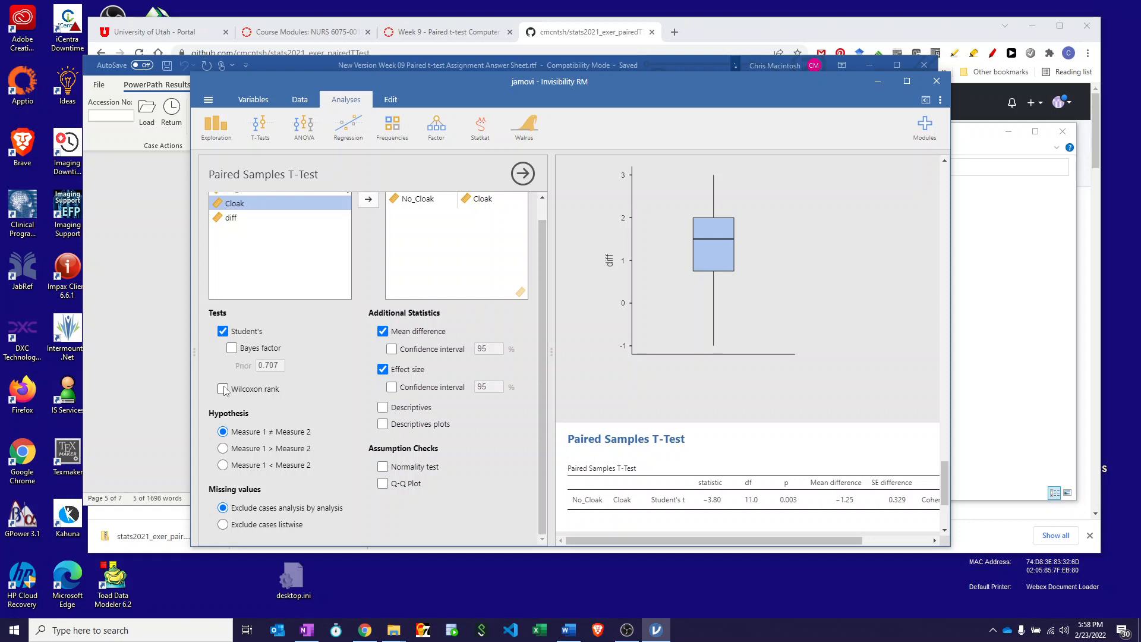
left_click(382, 408)
left_click(383, 424)
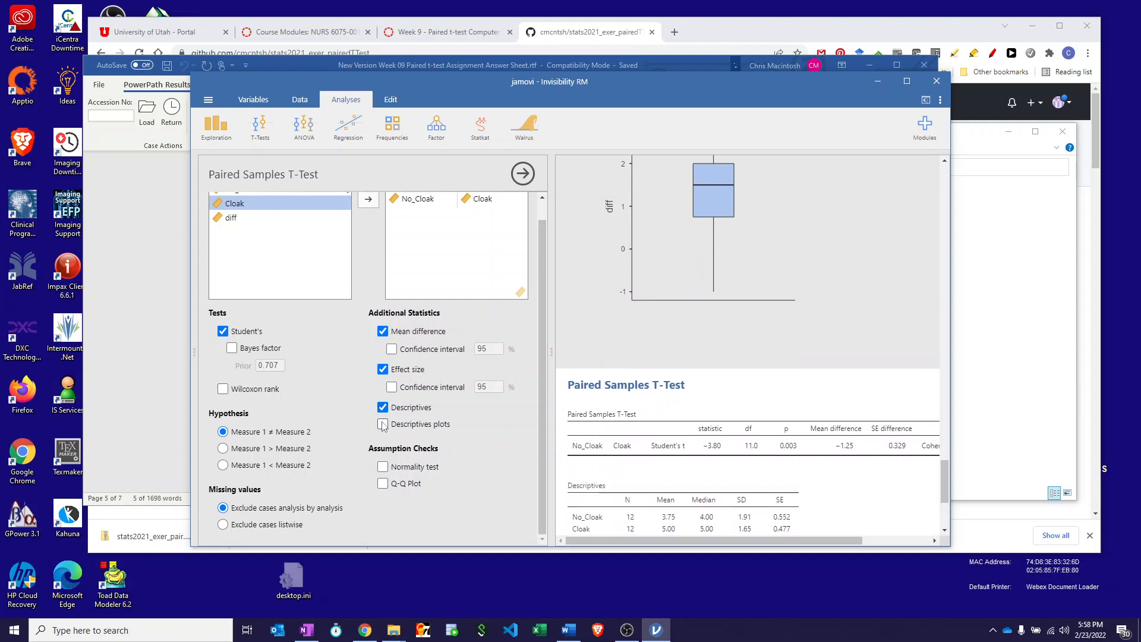
left_click(392, 349)
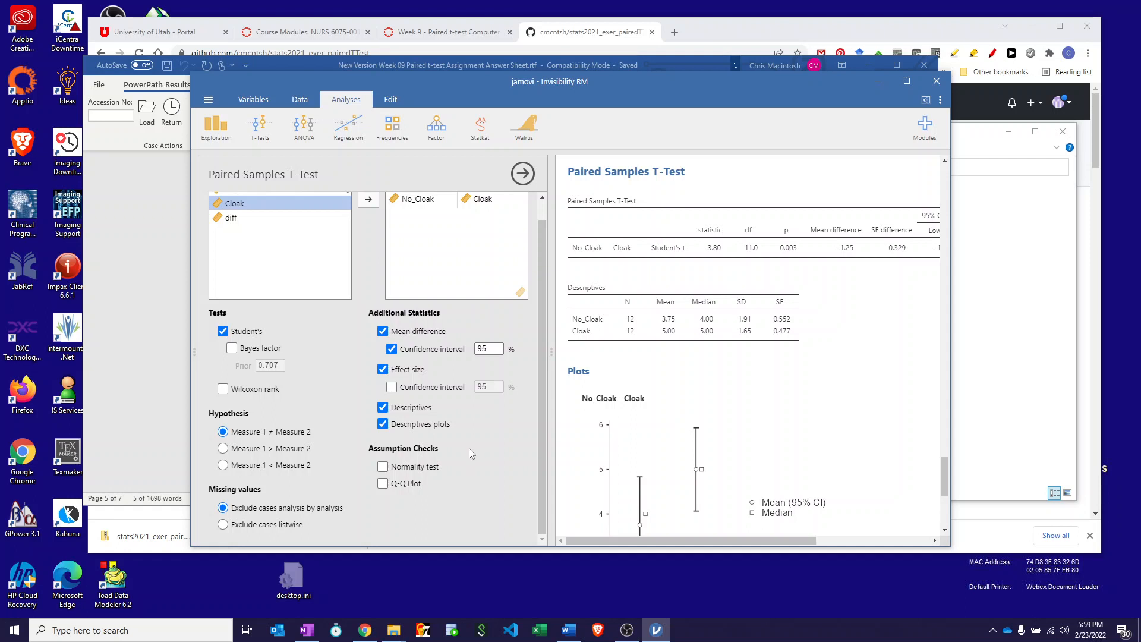
left_click(382, 468)
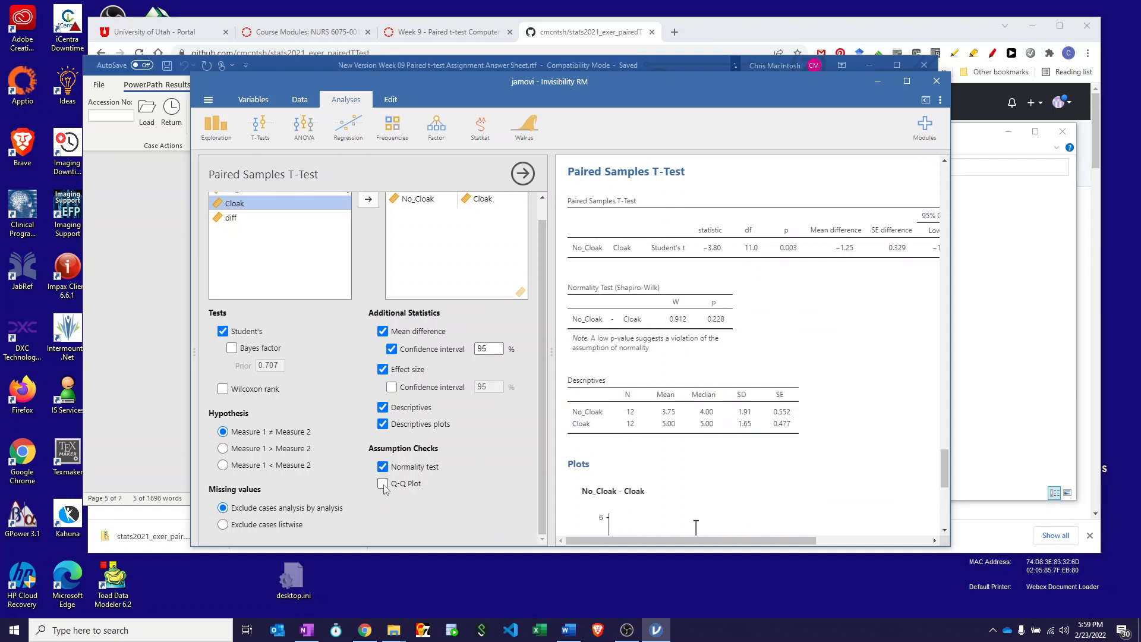
left_click(383, 484)
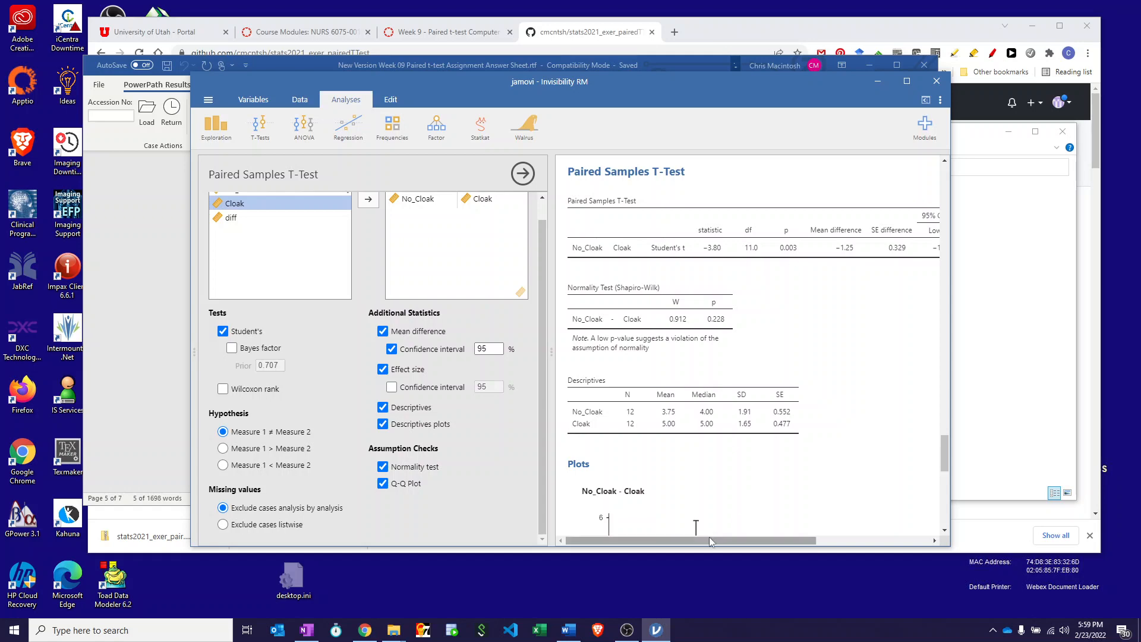
Widen the jamovi window to show more columns of the paired t-test table.
left_click(963, 403)
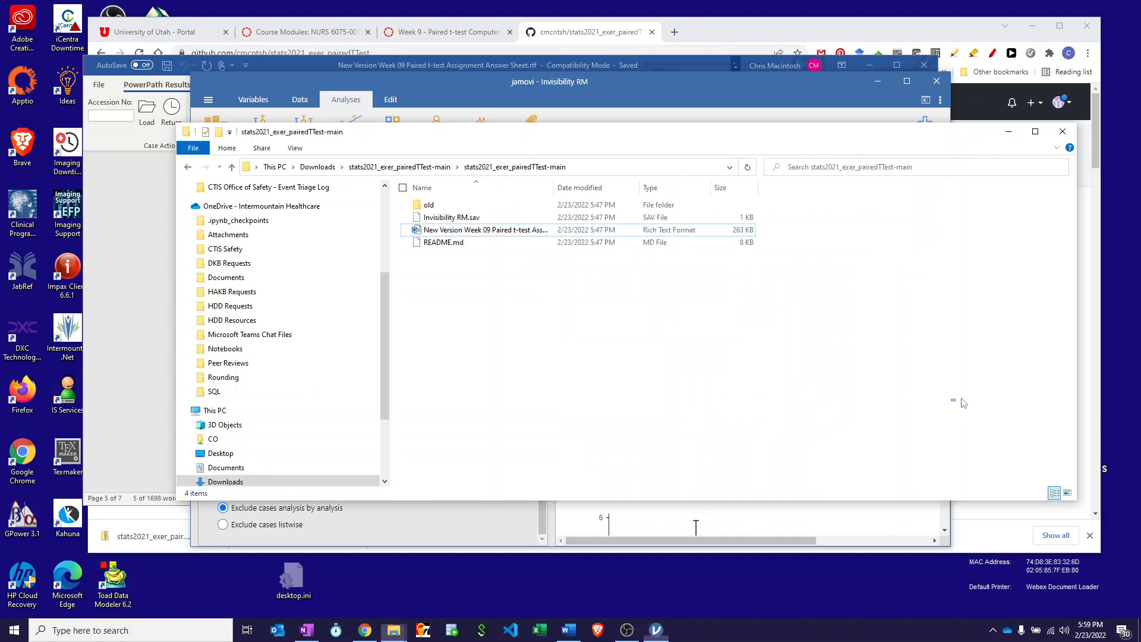
left_click(693, 80)
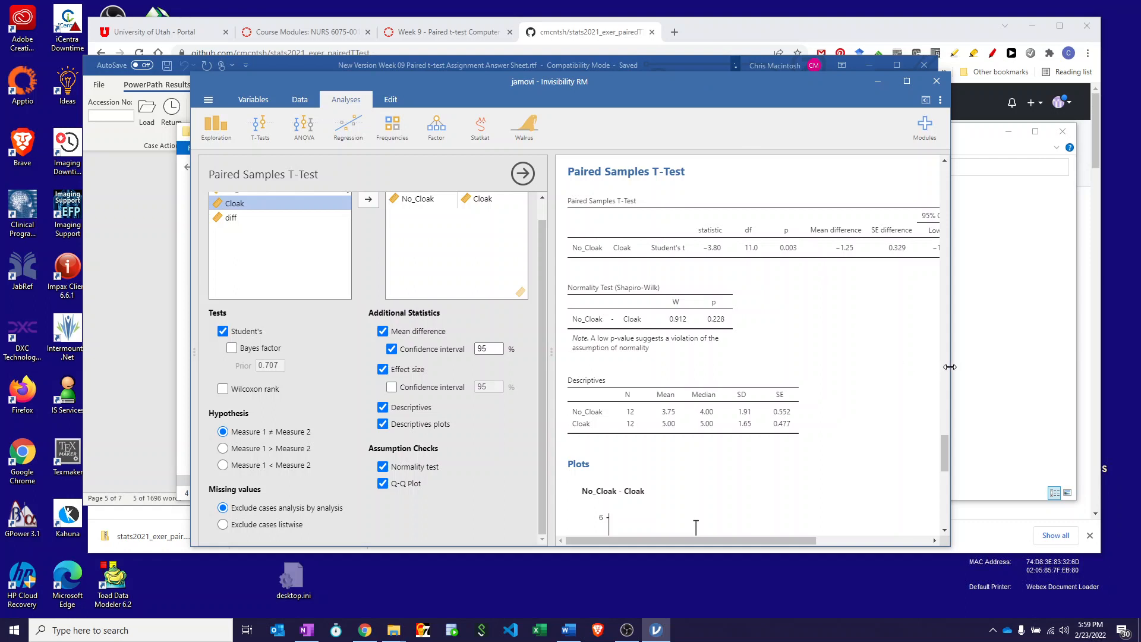
left_click_drag(950, 366, 1083, 358)
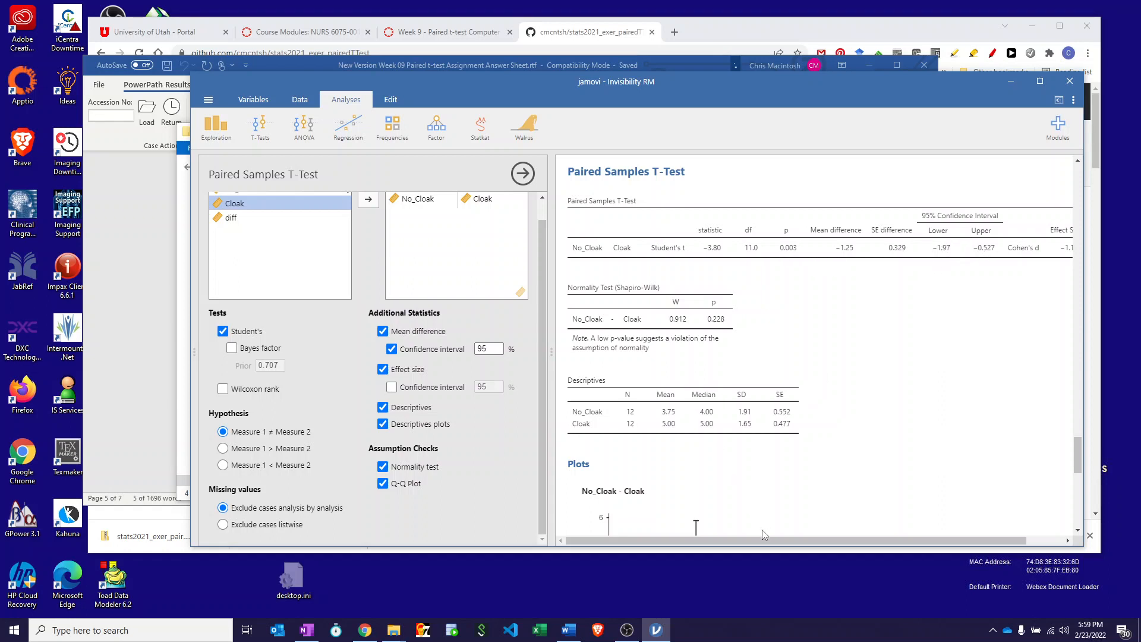
Examine the paired t-test results across to the effect size, plus the normality test, descriptives, means plot and Q-Q plot.
left_click_drag(763, 542, 825, 546)
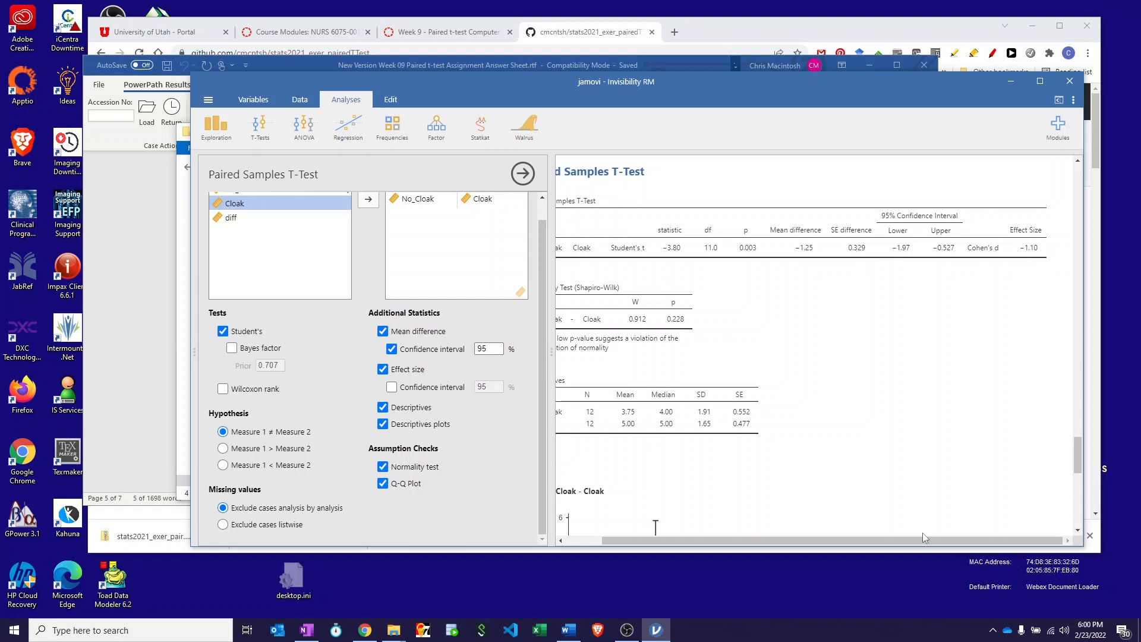
scroll(914, 542, "left", 2)
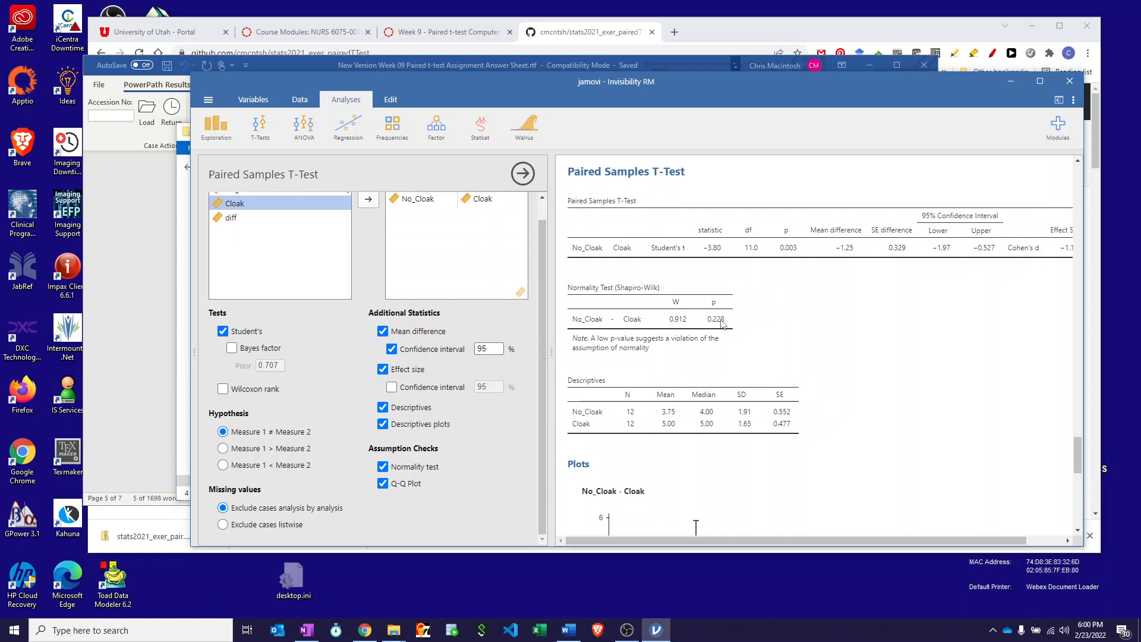
scroll(721, 322, "down", 1)
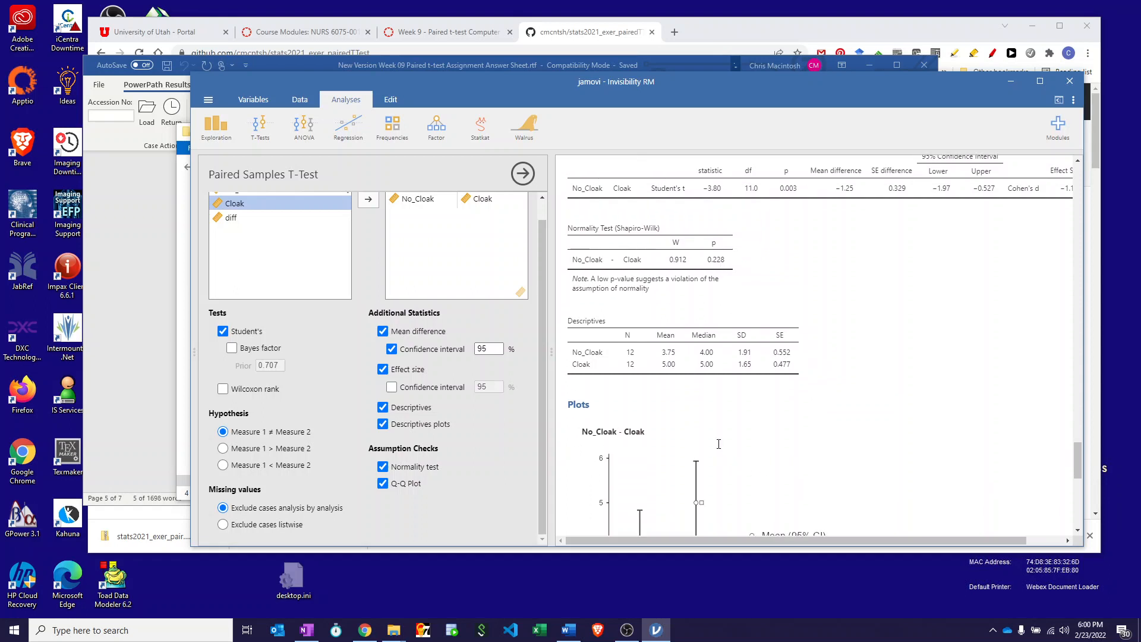
scroll(728, 463, "down", 2)
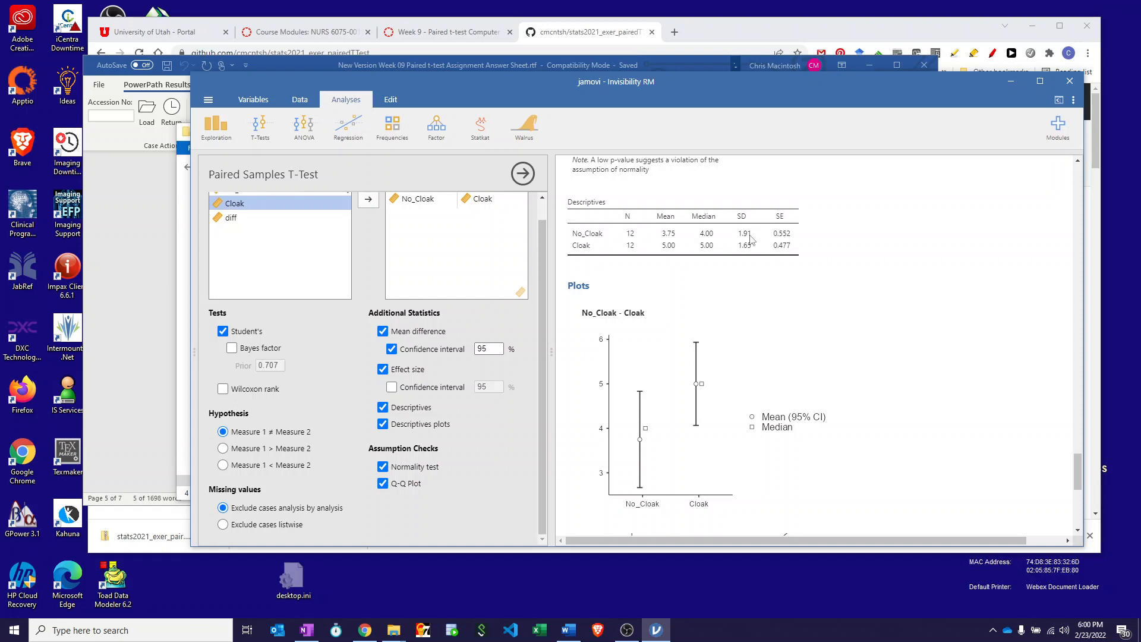
scroll(843, 381, "down", 2)
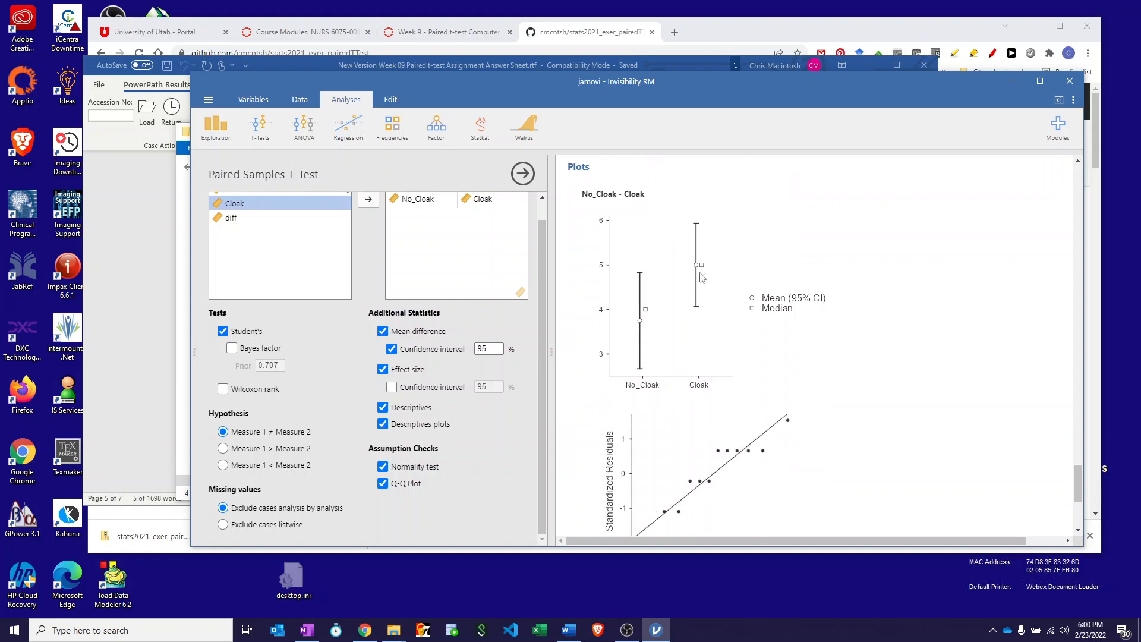
scroll(907, 425, "down", 2)
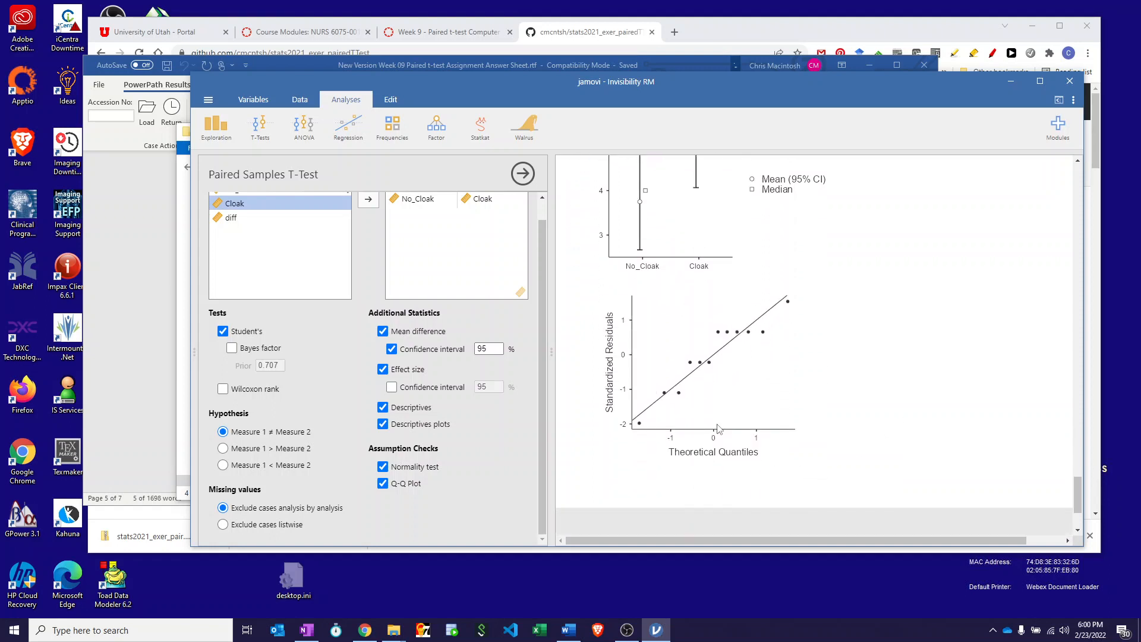
scroll(949, 343, "up", 6)
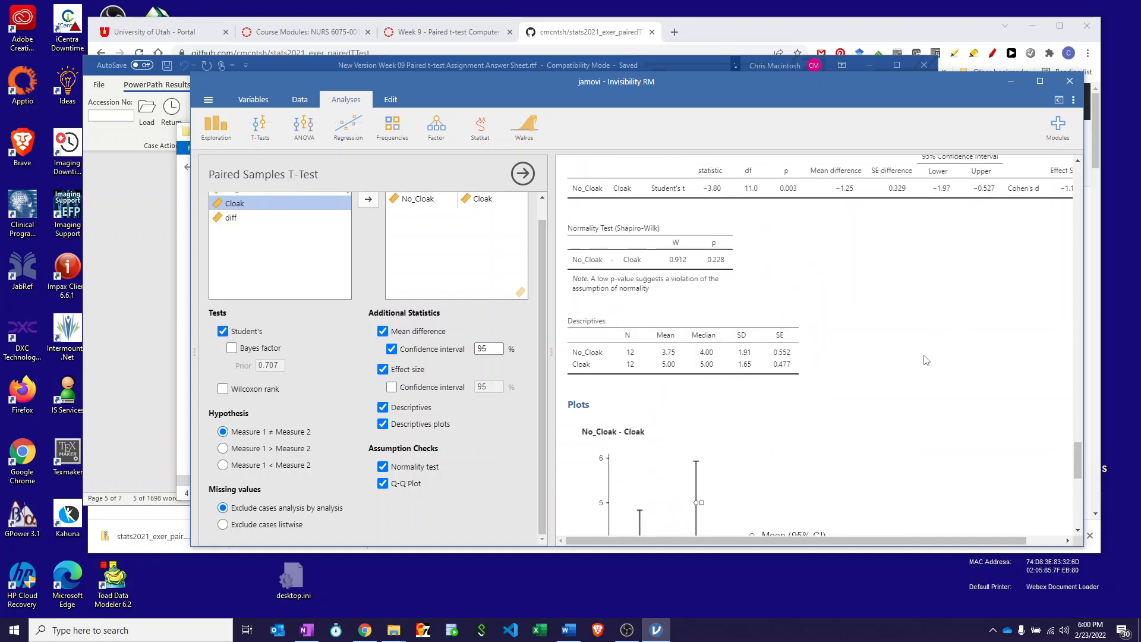
Check the Word answer sheet for the t-test values to report and the robust and Bayesian t-test instructions, and return to jamovi.
left_click(119, 190)
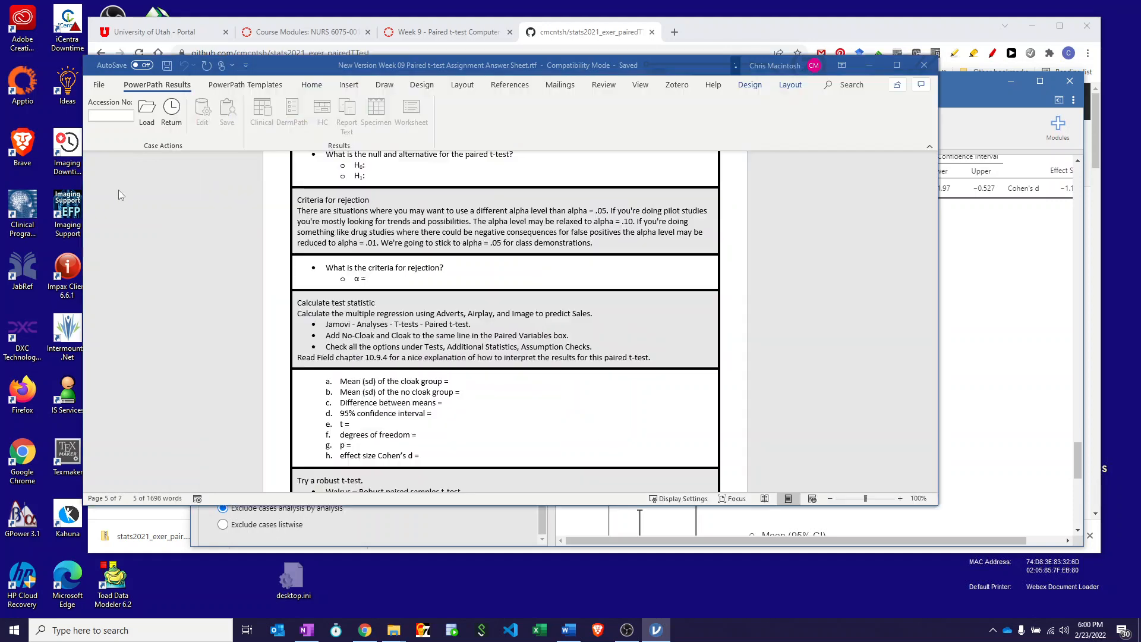
scroll(426, 280, "down", 3)
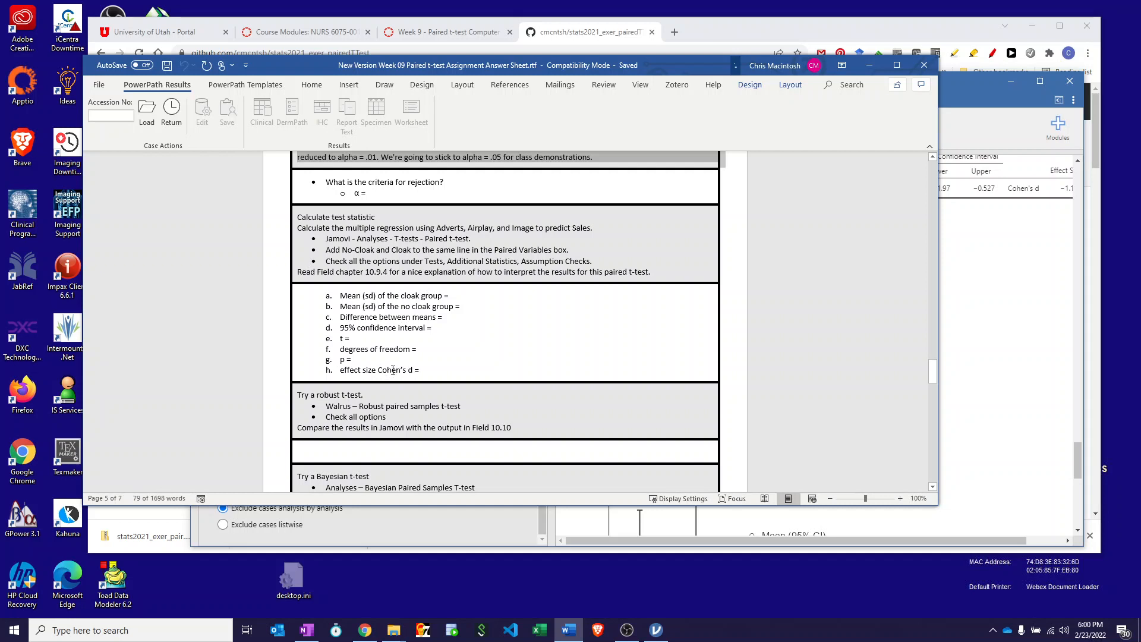
scroll(393, 371, "down", 2)
scroll(355, 372, "down", 2)
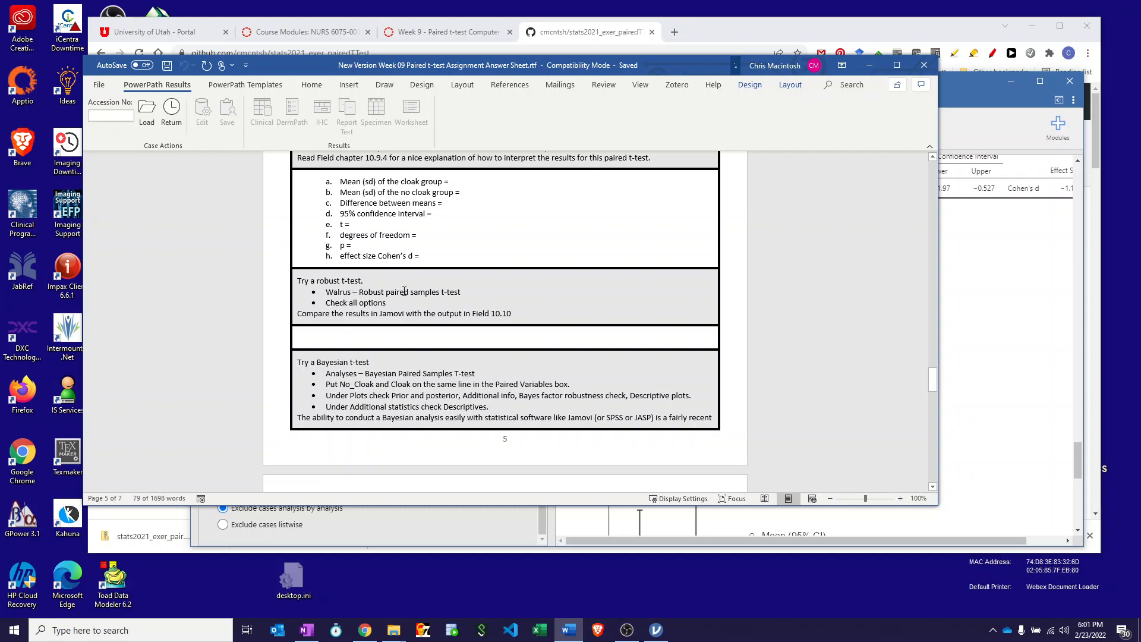
left_click(1006, 134)
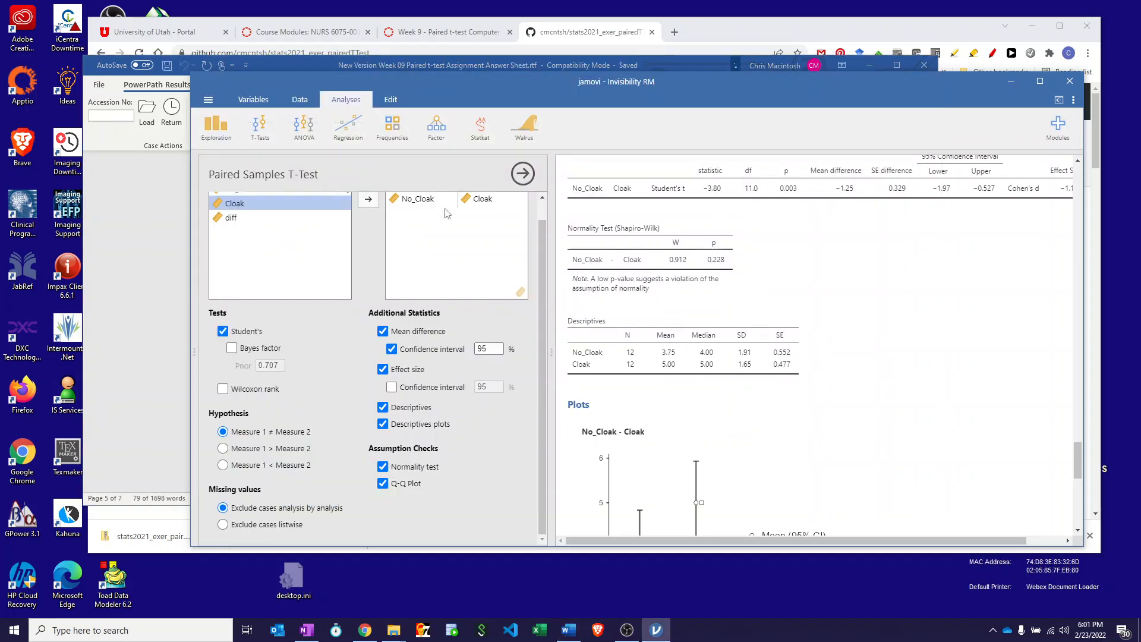
Run a Walrus robust paired samples t-test with No_Cloak and Cloak as the paired variables.
left_click(526, 131)
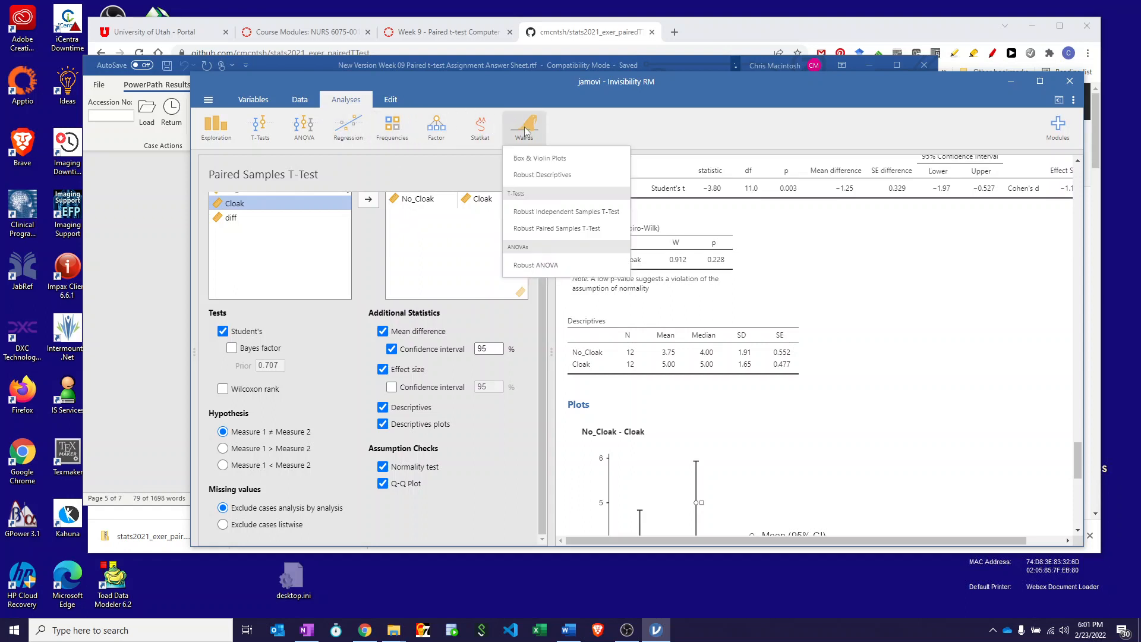
left_click(534, 228)
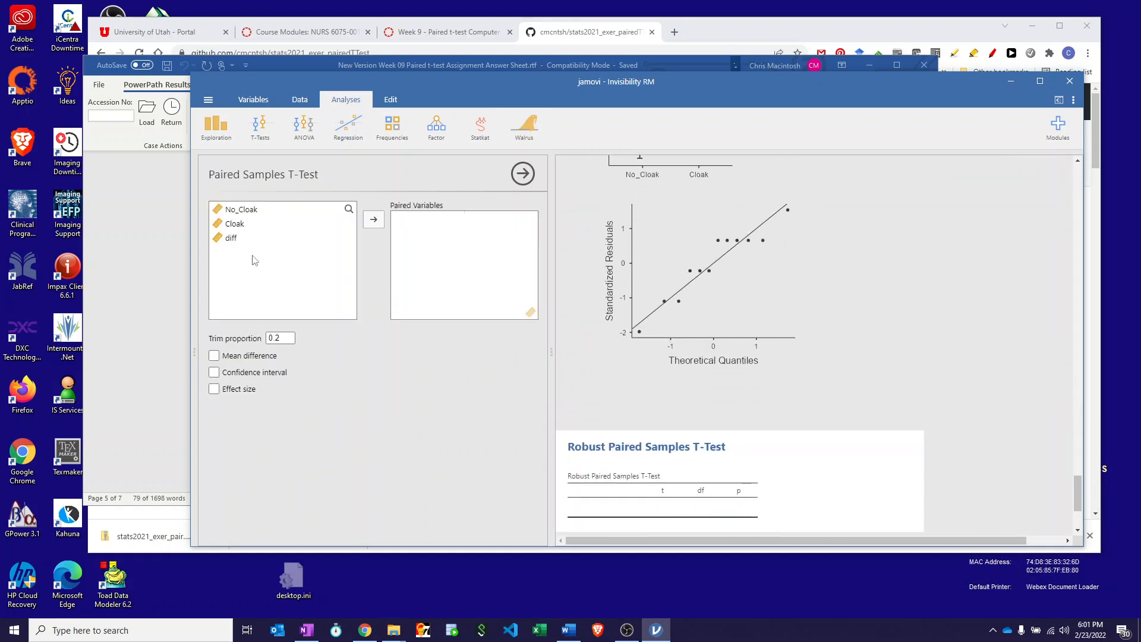
left_click_drag(242, 212, 425, 225)
left_click_drag(235, 224, 499, 224)
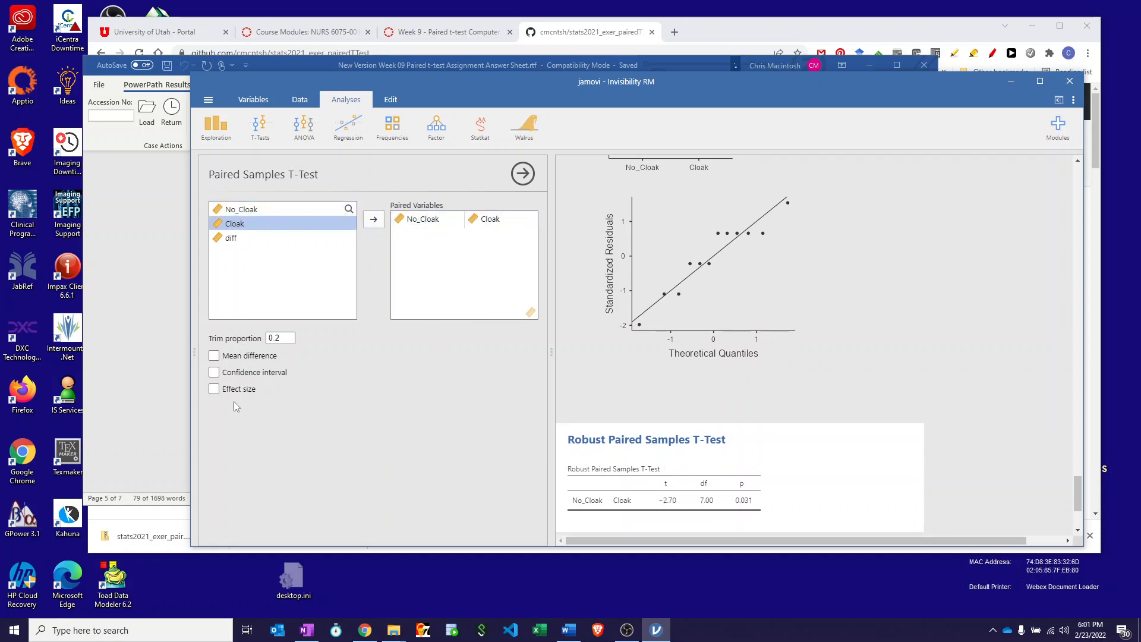
Add the mean difference, confidence interval and effect size to the robust paired t-test.
left_click(214, 354)
left_click(214, 372)
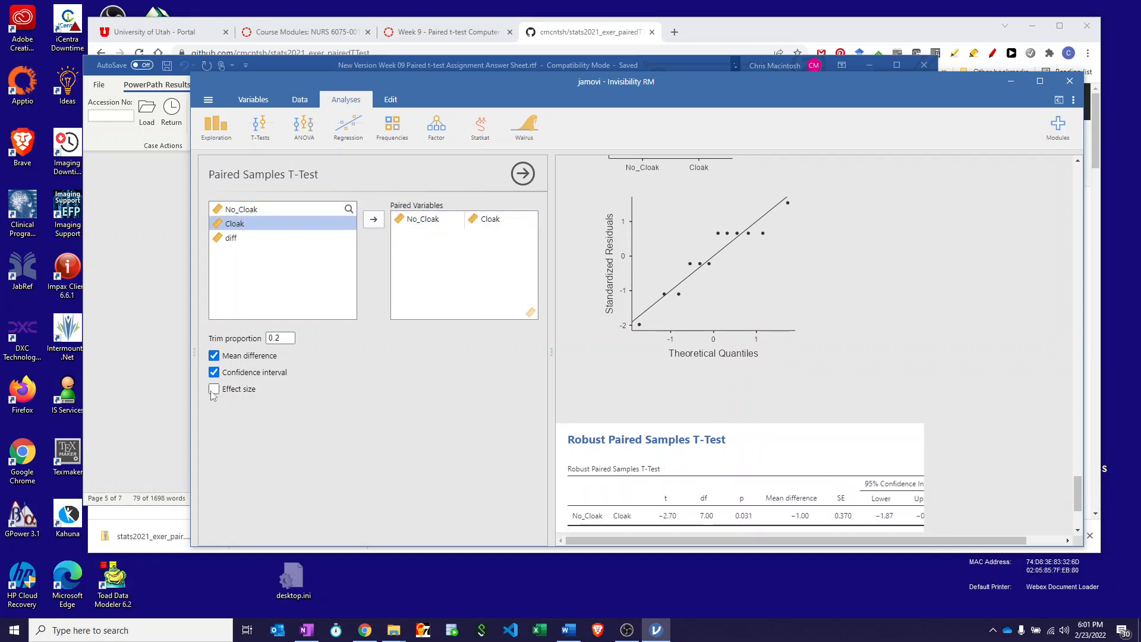
left_click(214, 389)
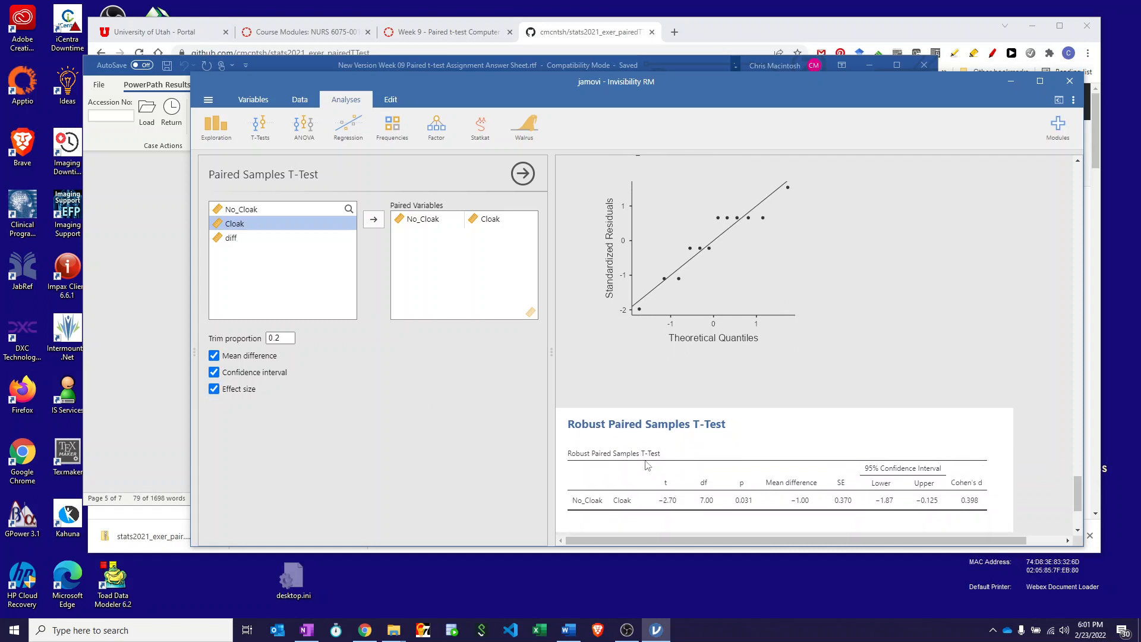
scroll(645, 461, "down", 2)
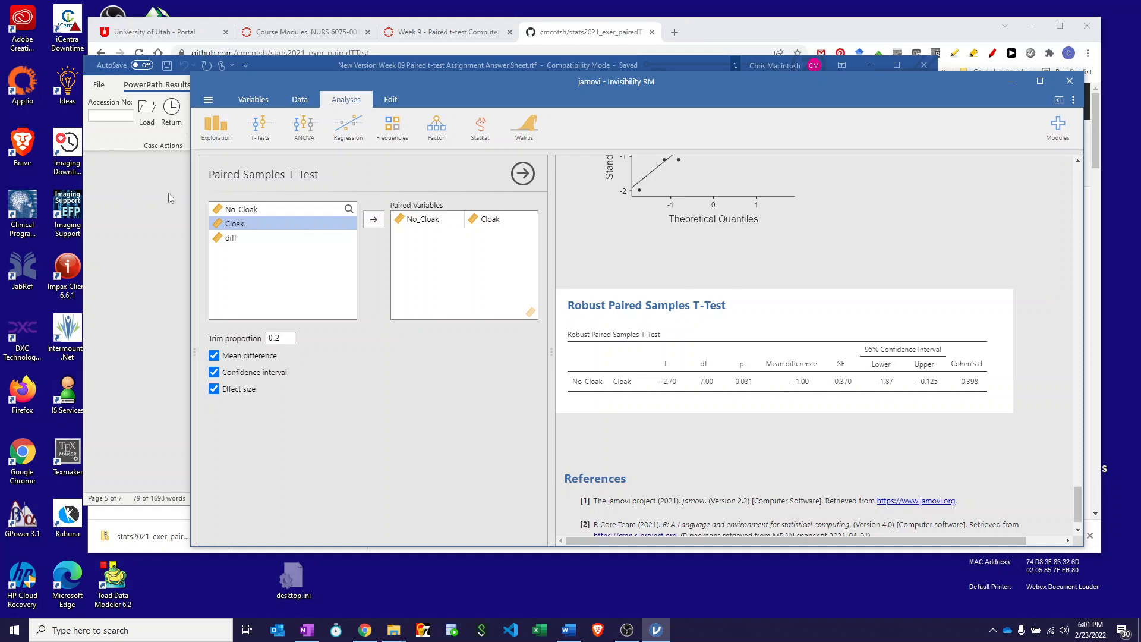
Check the Word answer sheet for the Bayesian paired t-test instructions and return to jamovi.
left_click(280, 65)
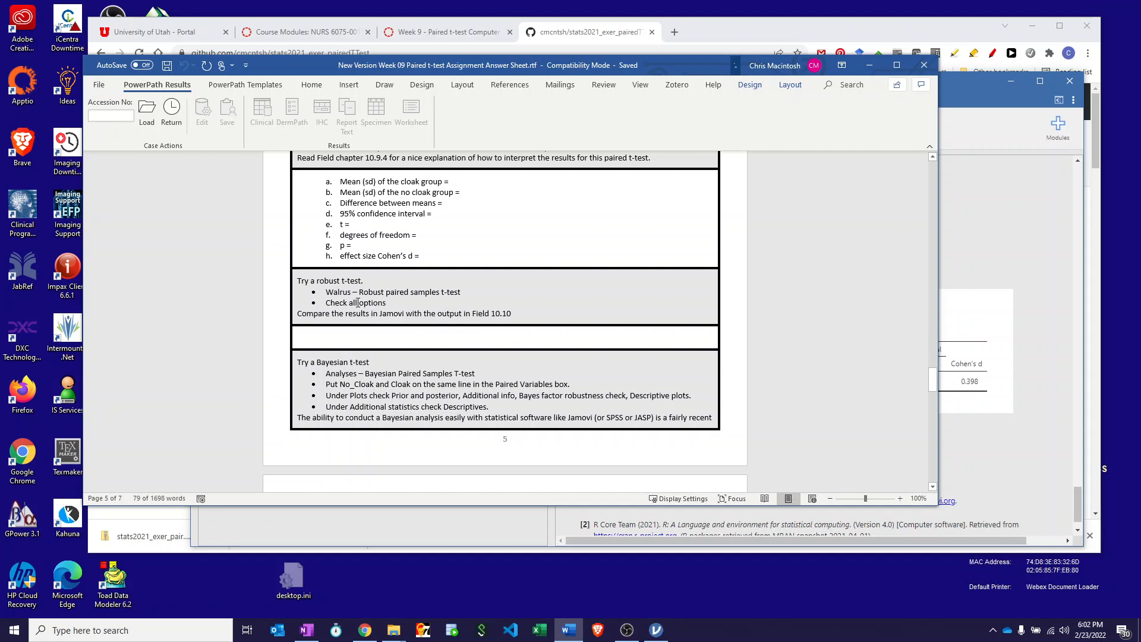
scroll(356, 301, "down", 2)
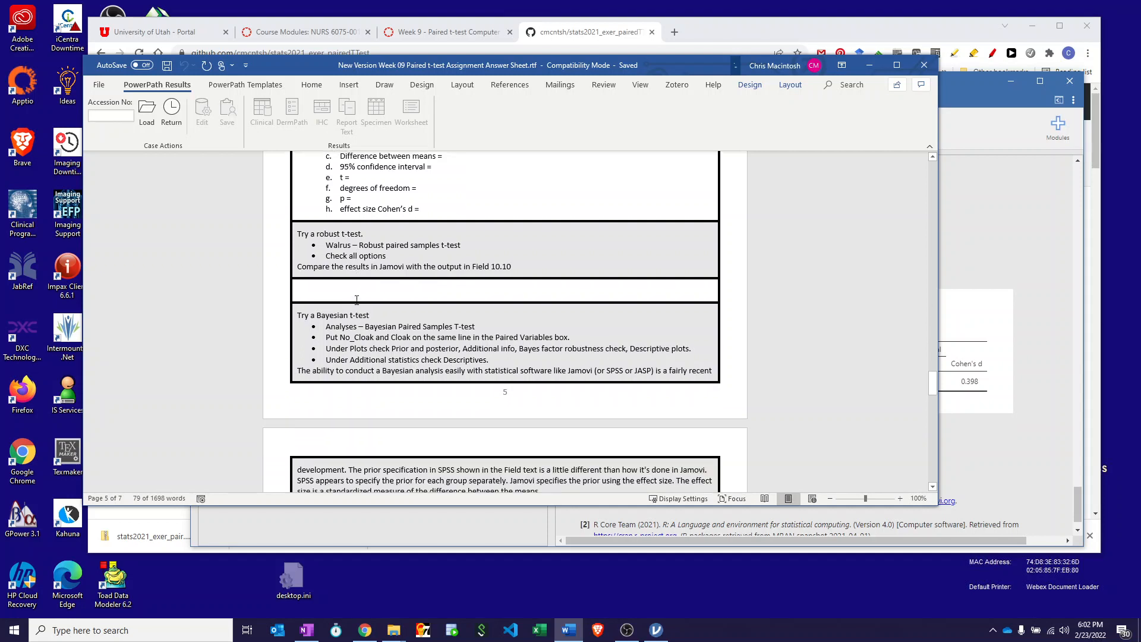
scroll(366, 328, "down", 1)
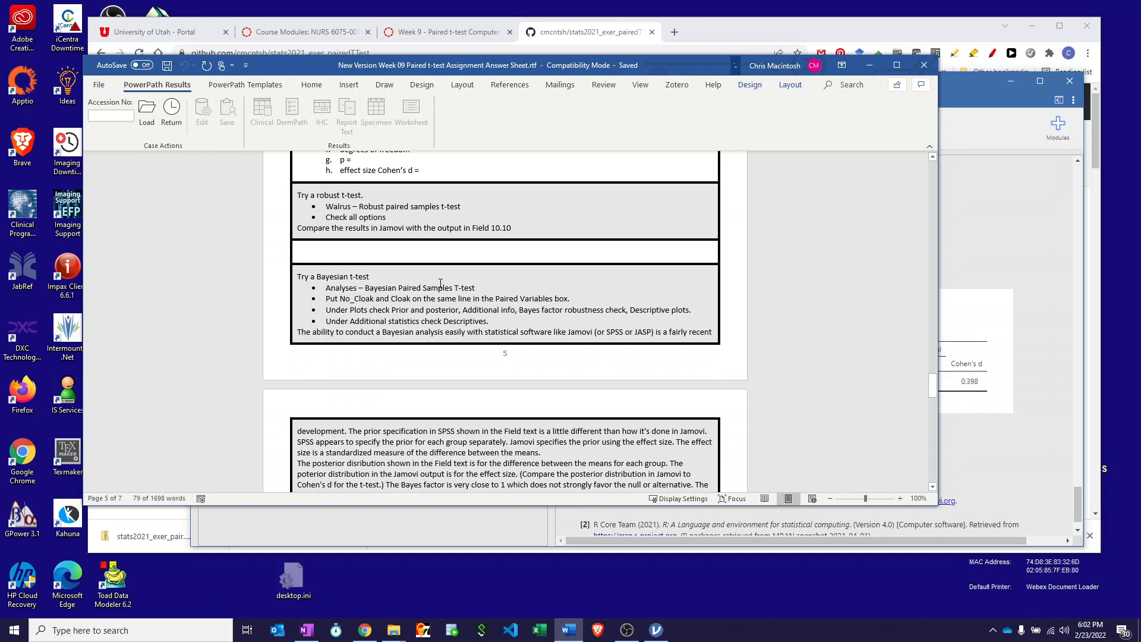
left_click(990, 137)
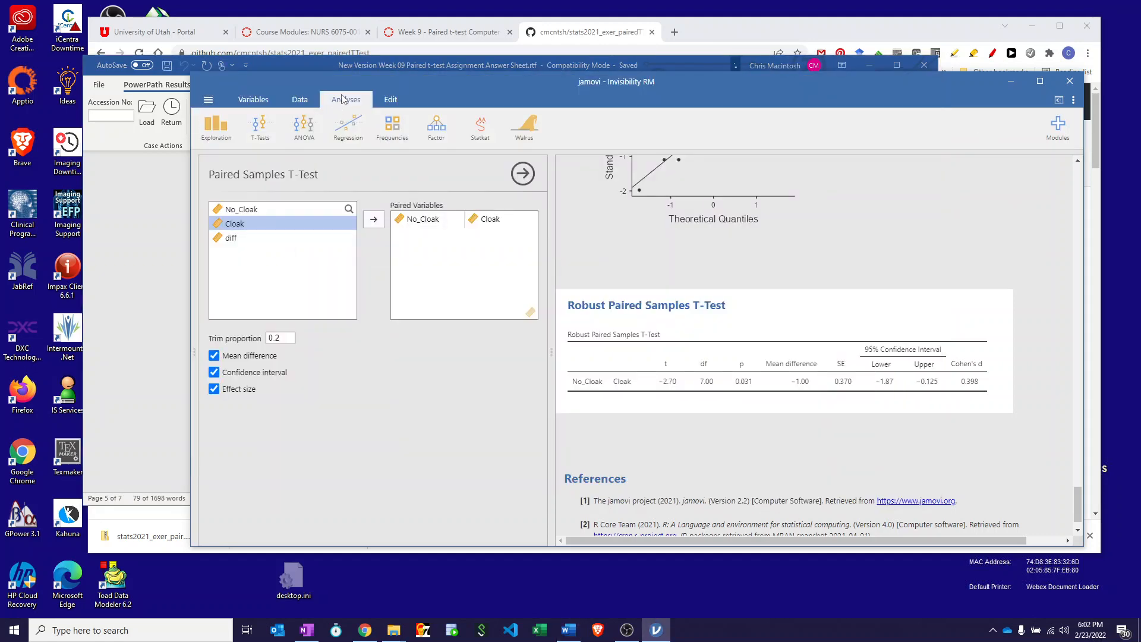
Set up a Bayesian paired samples t-test with No_Cloak and Cloak paired on the same line.
left_click(266, 140)
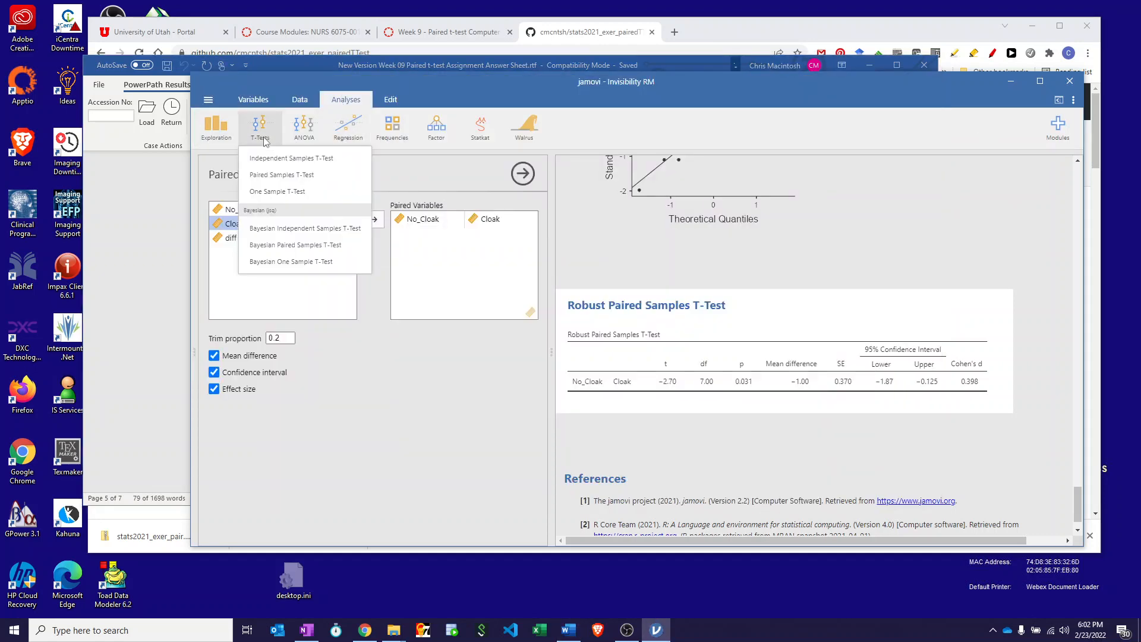
left_click(270, 245)
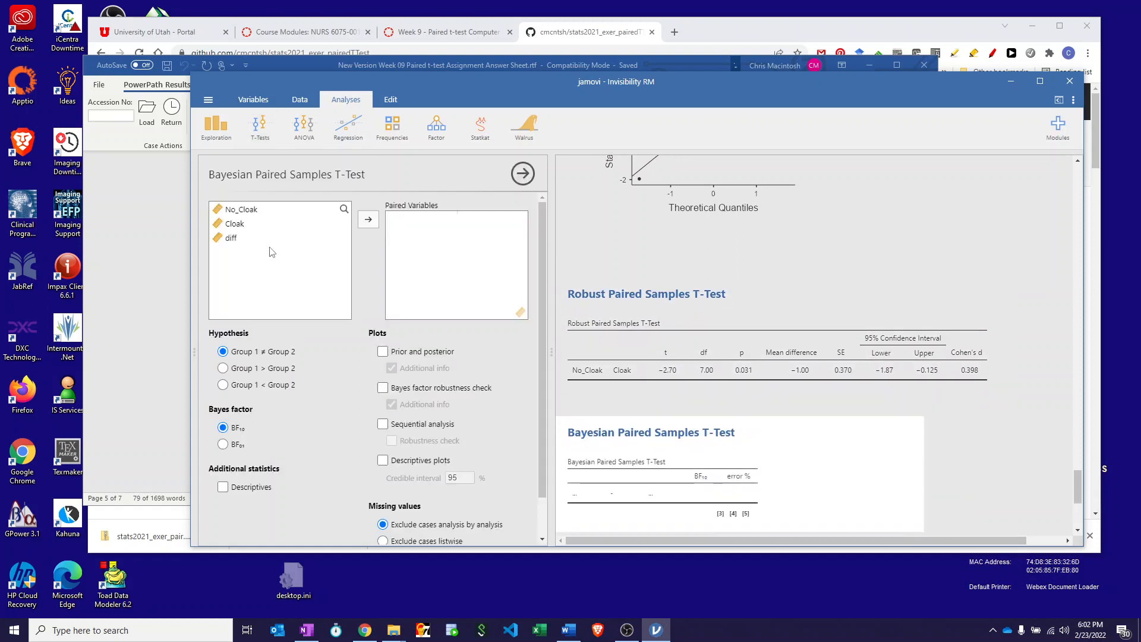
left_click(237, 211)
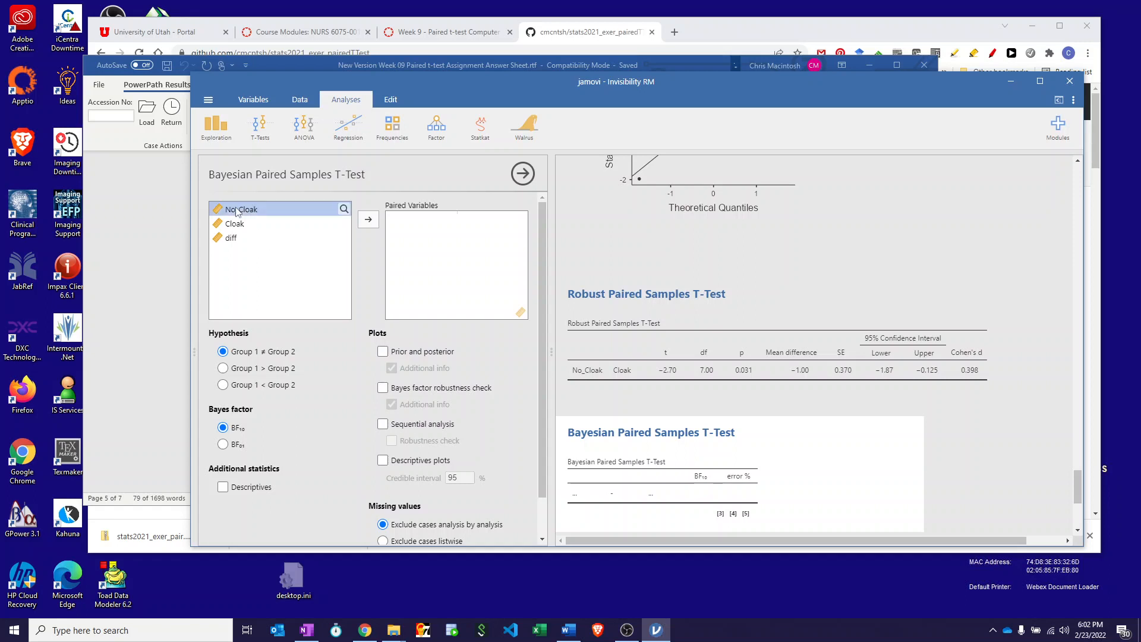
left_click_drag(238, 211, 419, 220)
left_click_drag(237, 226, 494, 221)
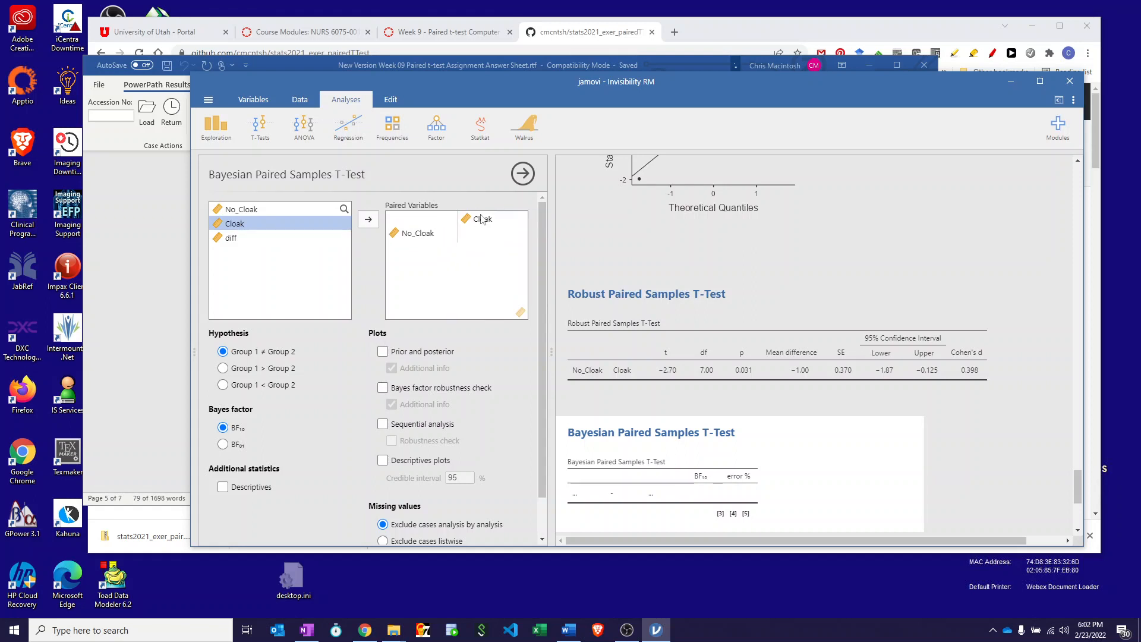
left_click(482, 221)
left_click_drag(482, 221, 483, 236)
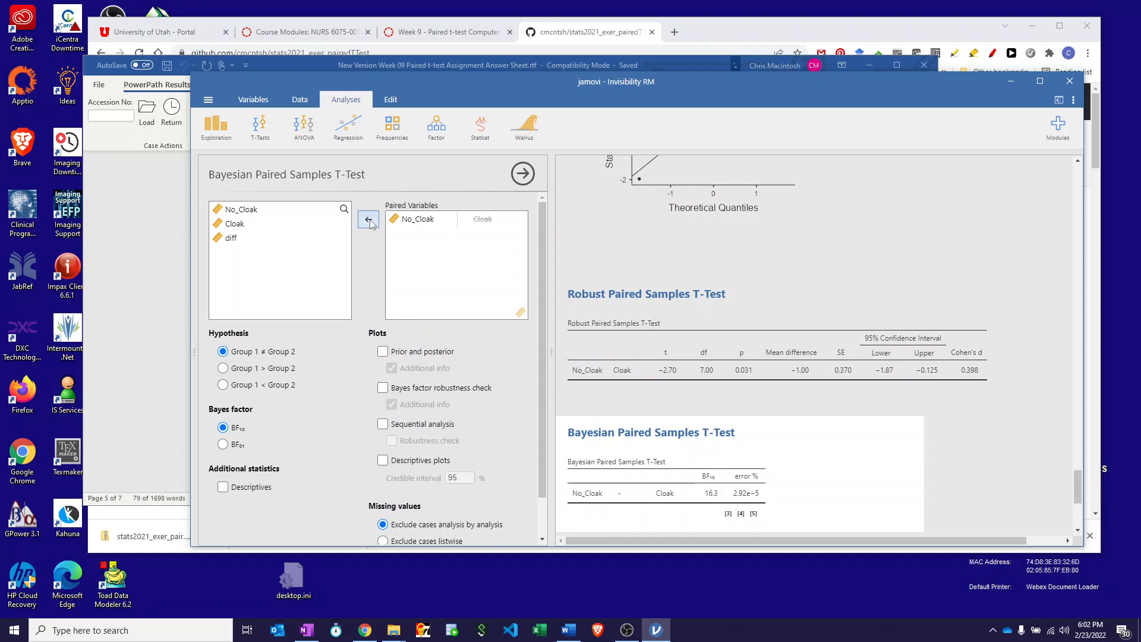
left_click(431, 222)
left_click(366, 220)
left_click_drag(240, 210, 434, 222)
left_click_drag(237, 225, 415, 250)
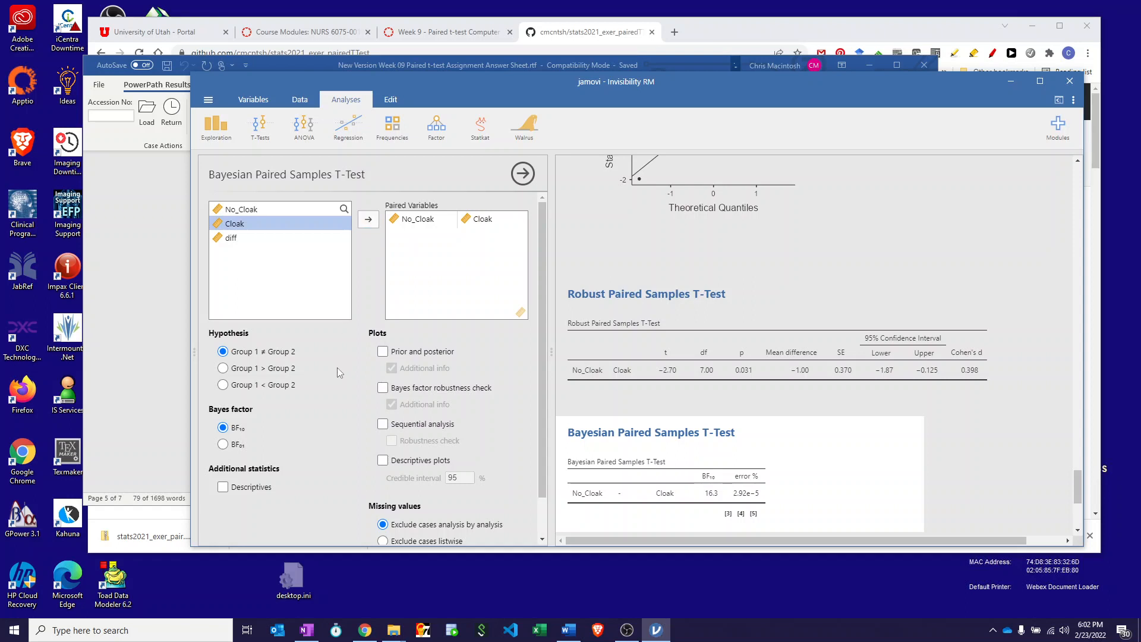
Add the prior and posterior plot, Bayes factor robustness check, both with additional info, descriptives plots and descriptives to the Bayesian t-test.
left_click(383, 352)
left_click(383, 388)
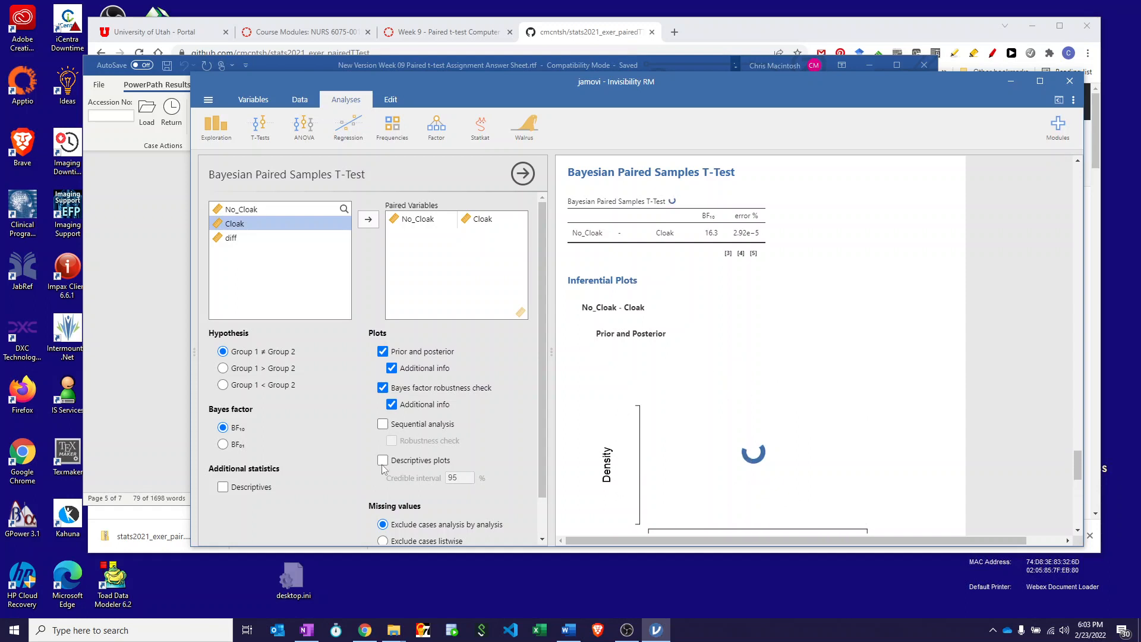
left_click(382, 461)
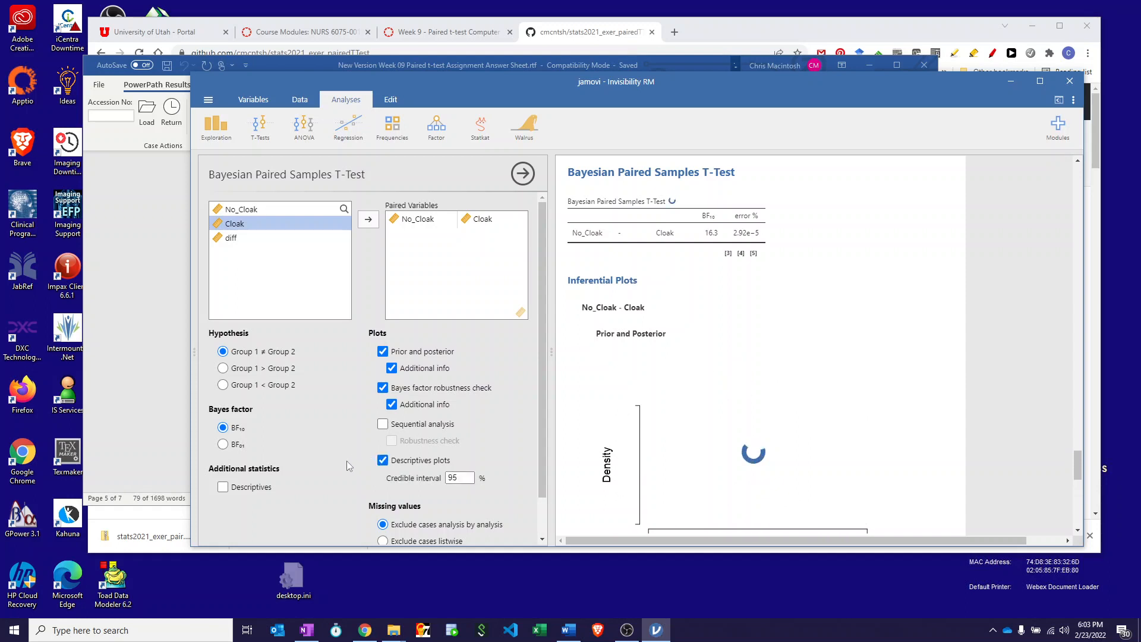
scroll(348, 461, "down", 1)
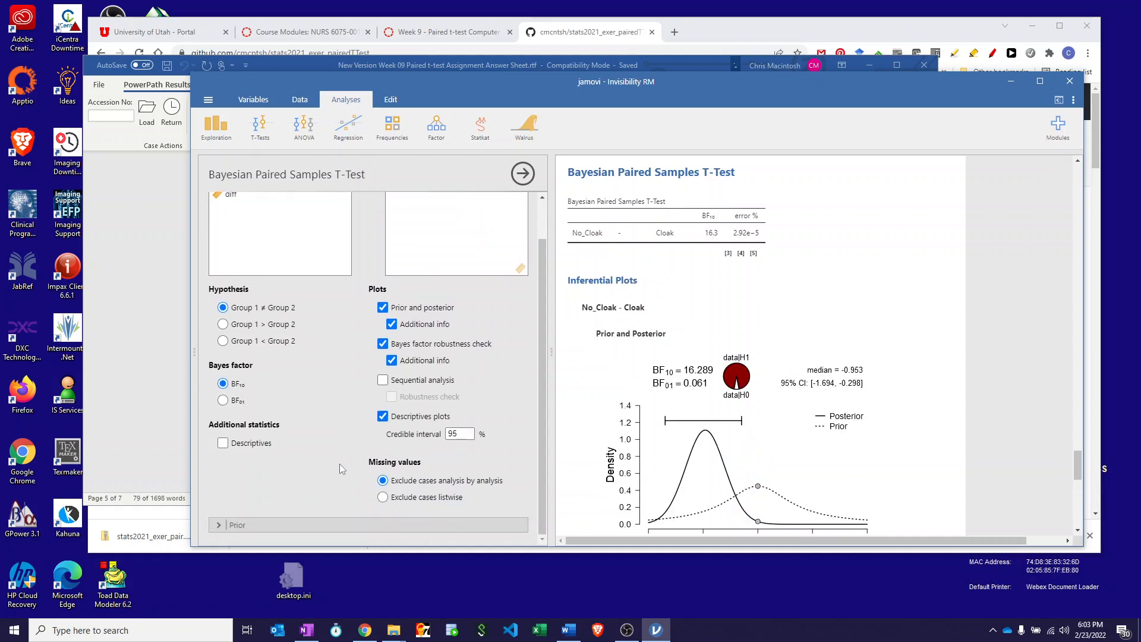
left_click(223, 444)
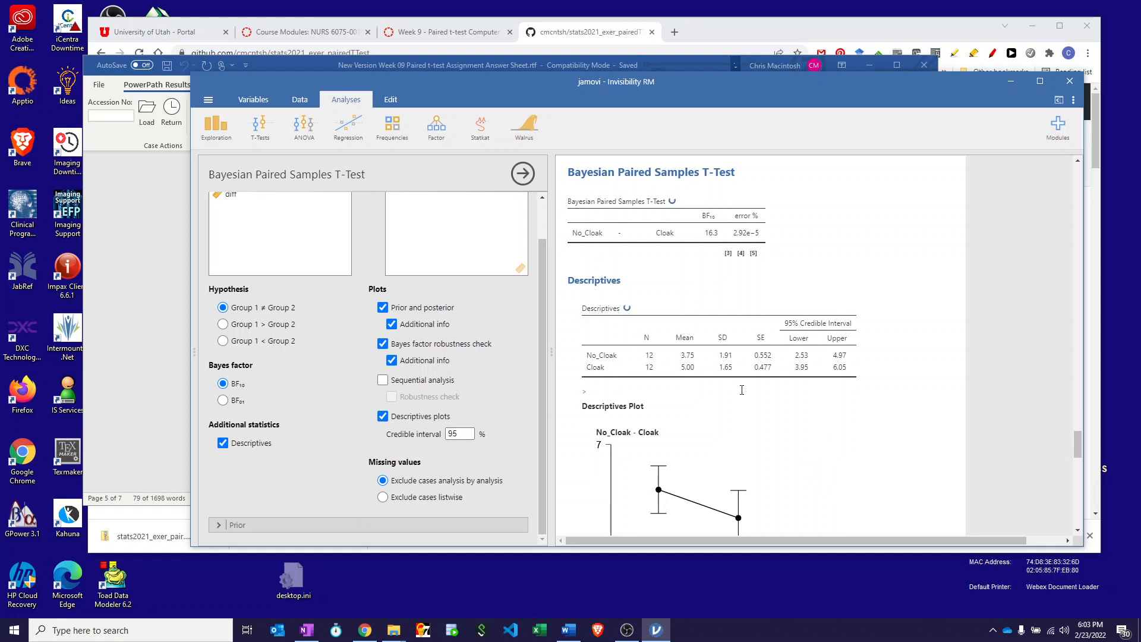
Examine the Bayesian t-test output: Bayes factor table, descriptives and their plot, prior and posterior plot, and Bayes factor robustness check.
scroll(742, 390, "down", 10)
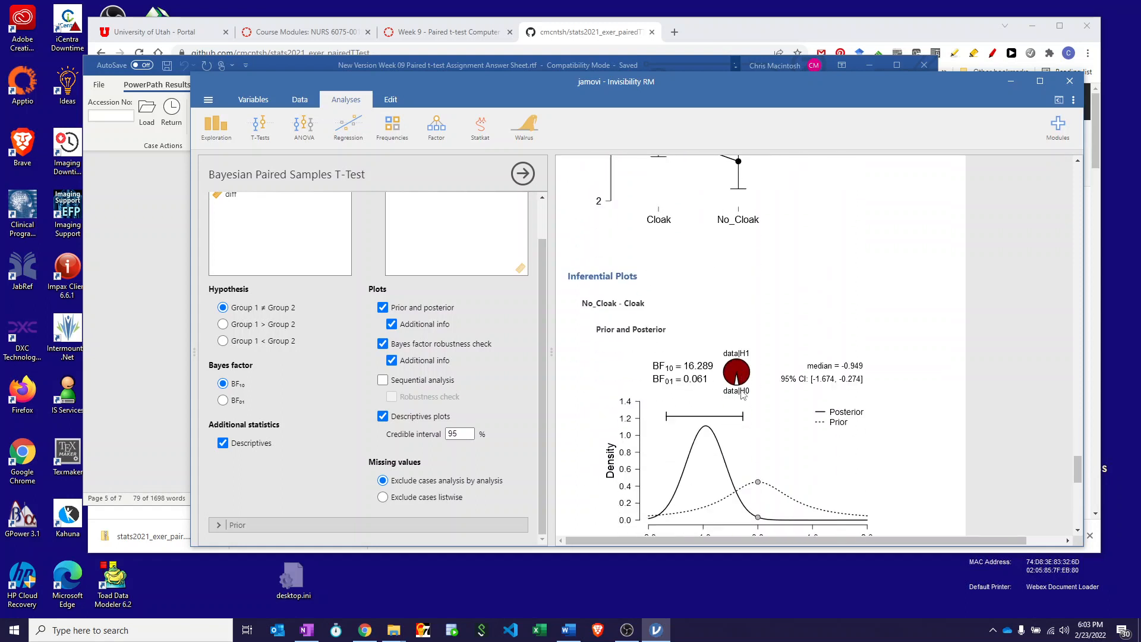
scroll(742, 394, "down", 3)
scroll(742, 395, "up", 10)
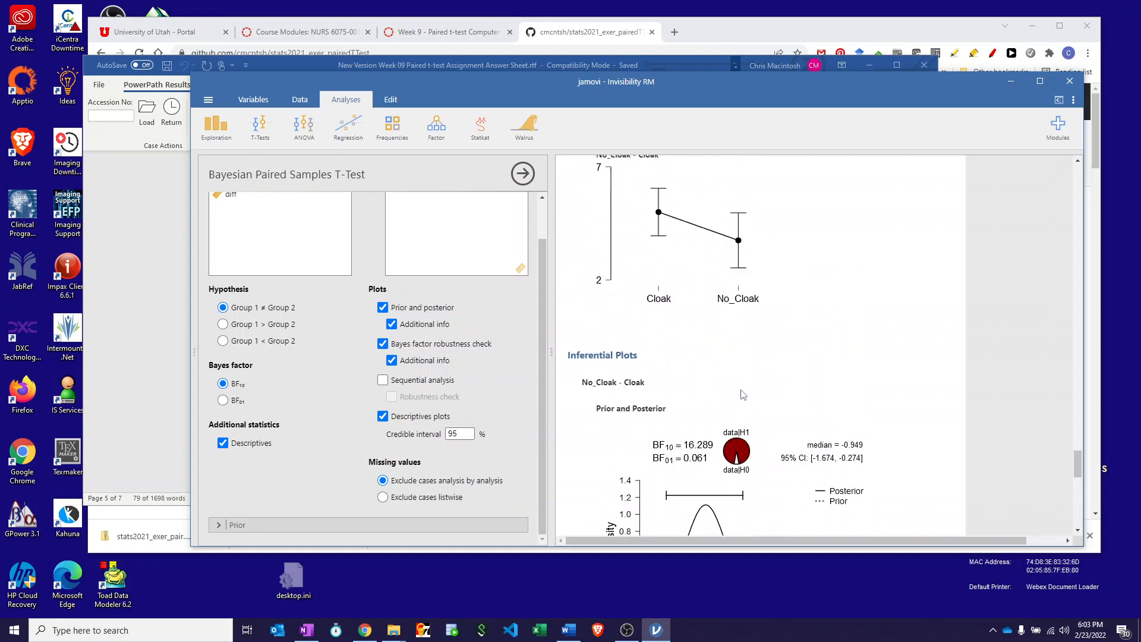
scroll(741, 395, "up", 3)
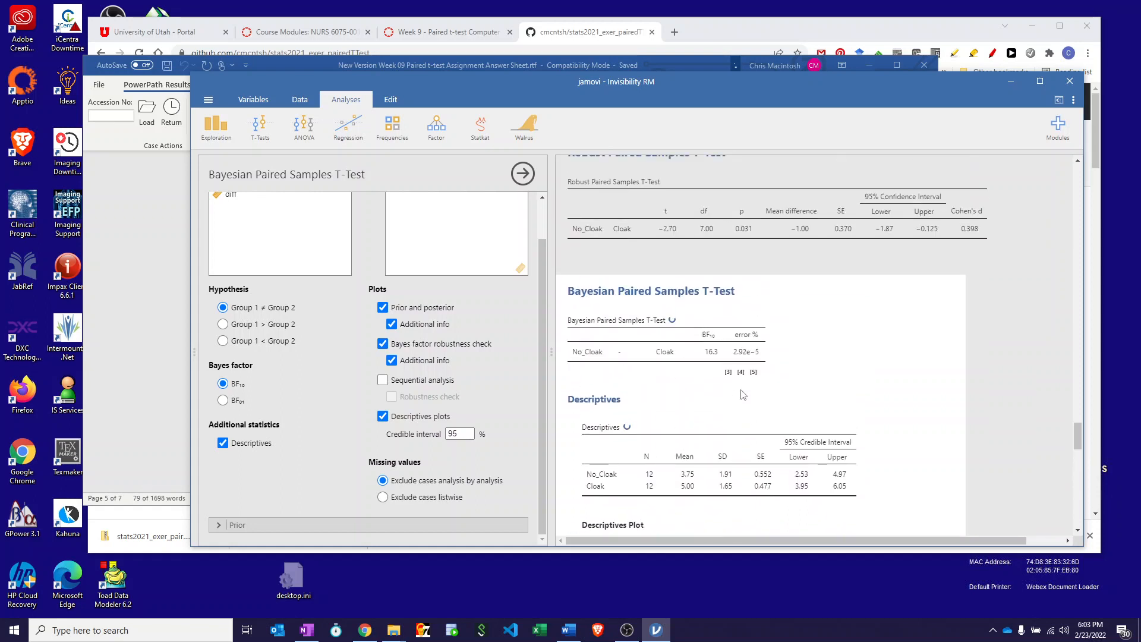
scroll(742, 394, "down", 1)
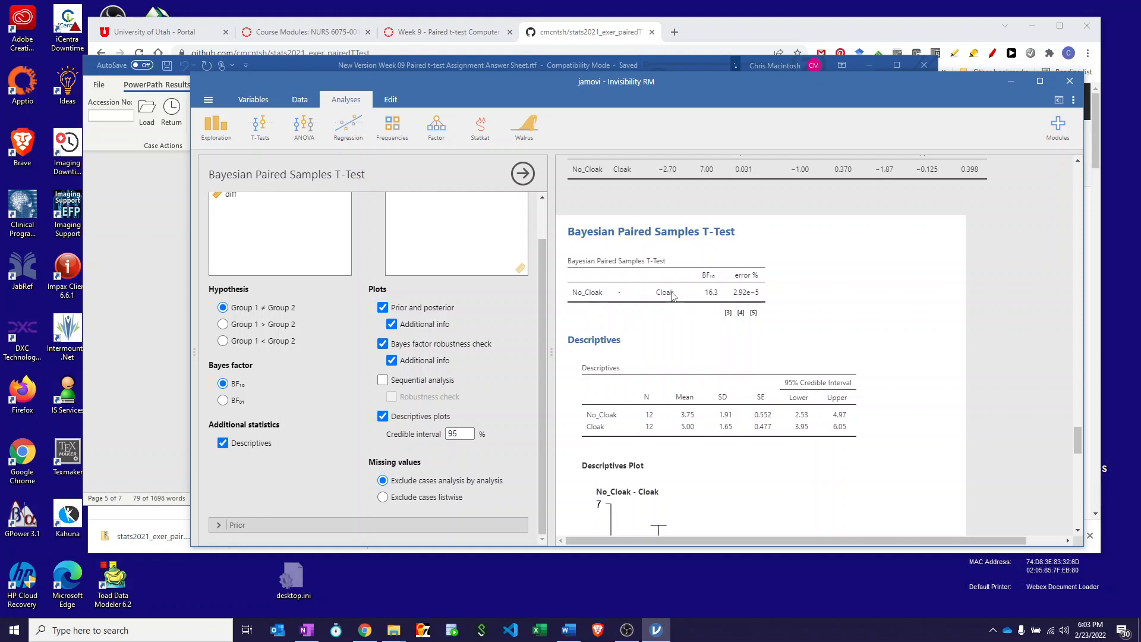
scroll(682, 355, "down", 2)
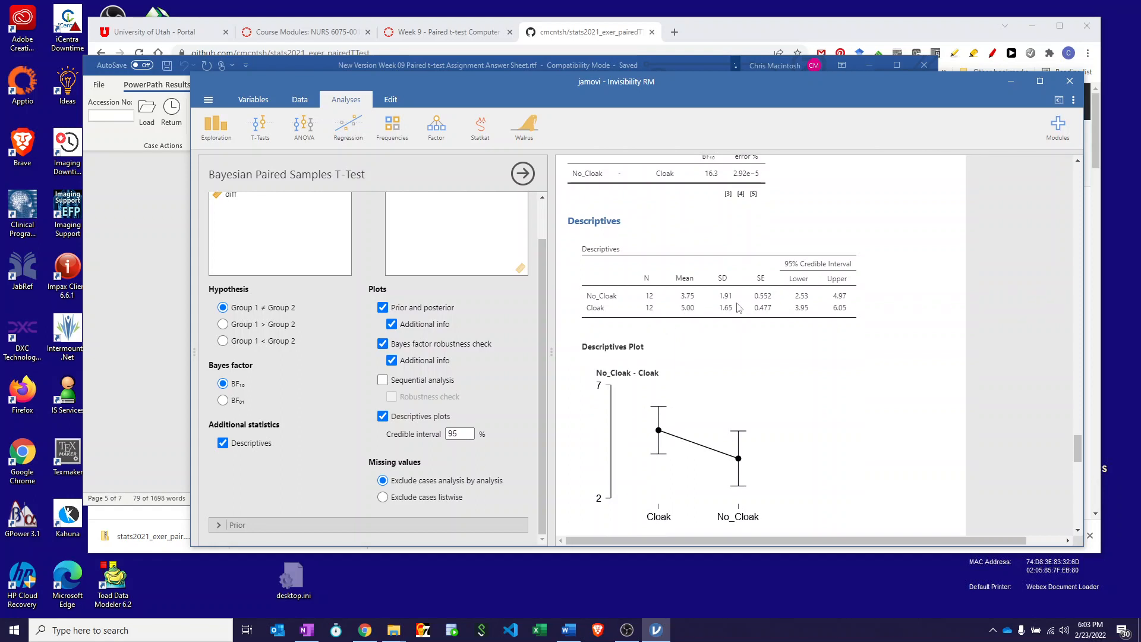
scroll(799, 407, "down", 2)
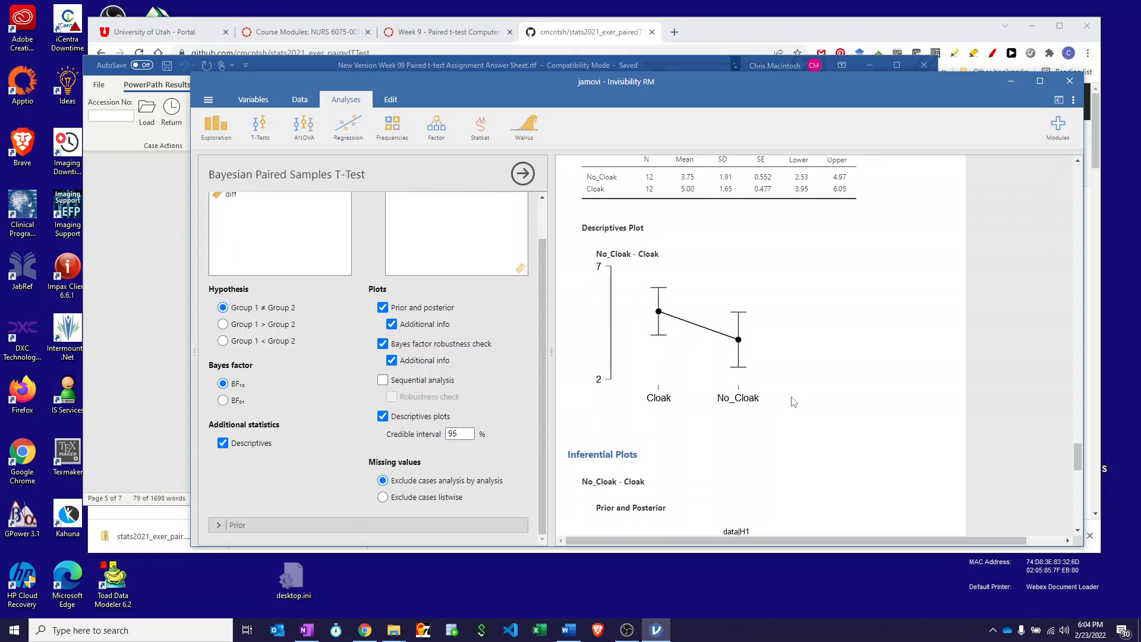
scroll(795, 399, "down", 2)
scroll(792, 401, "down", 2)
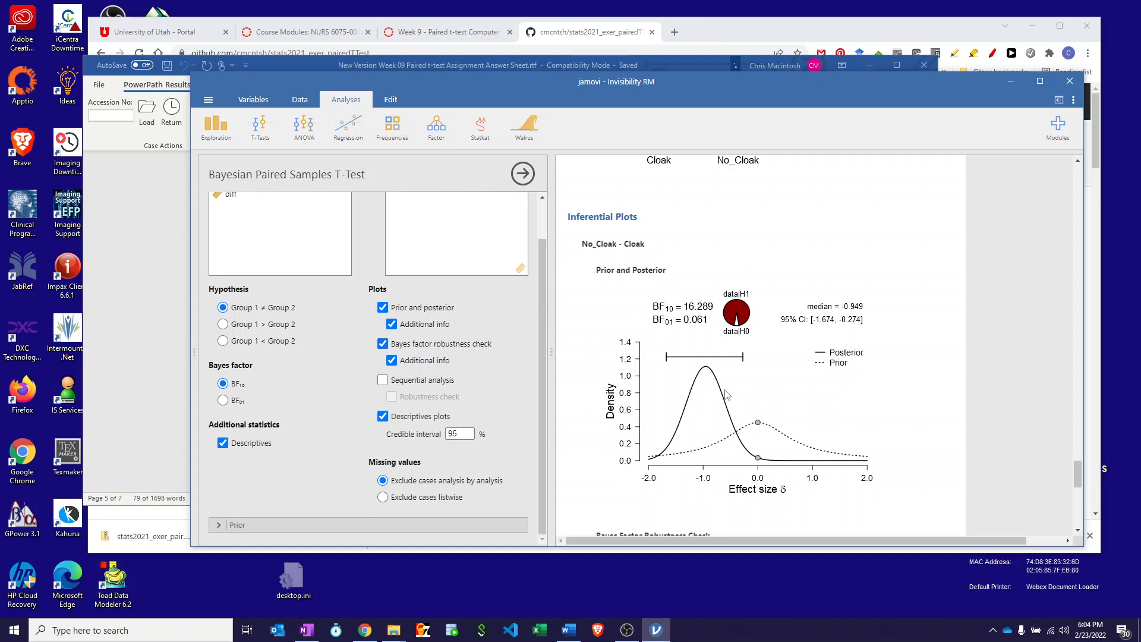
scroll(727, 394, "down", 2)
scroll(726, 394, "up", 2)
scroll(726, 394, "down", 2)
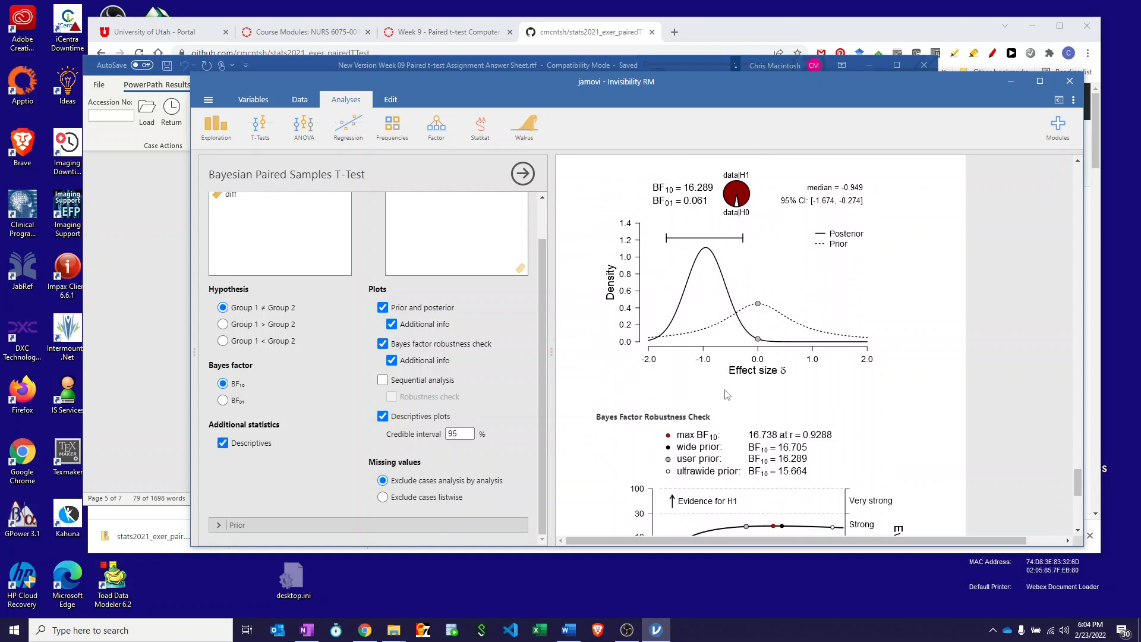
scroll(727, 395, "down", 2)
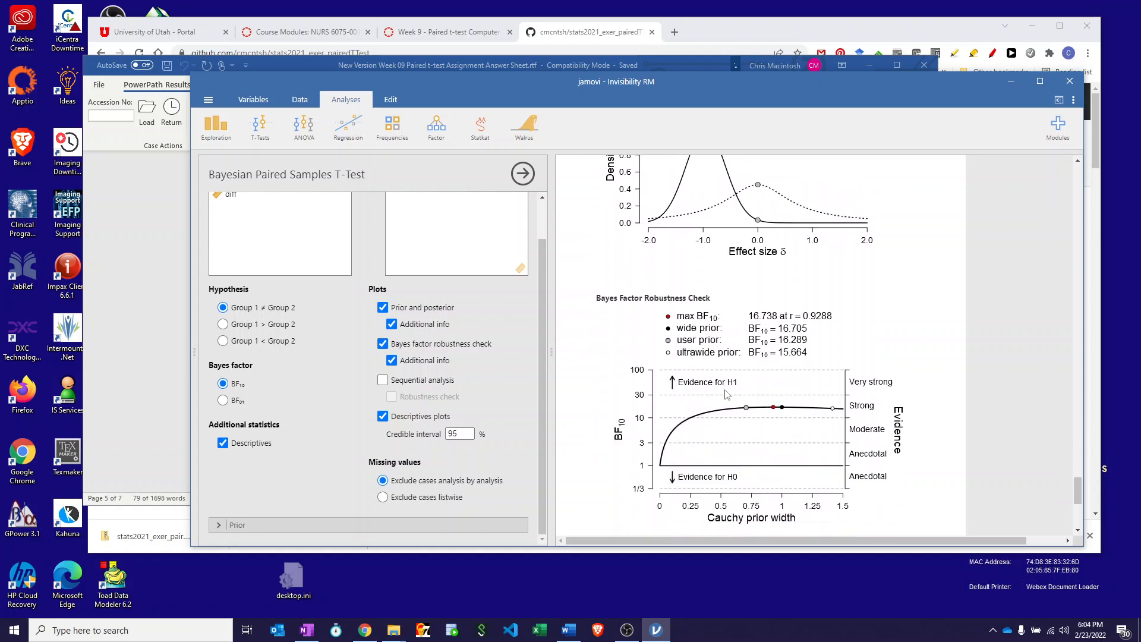
scroll(726, 395, "up", 5)
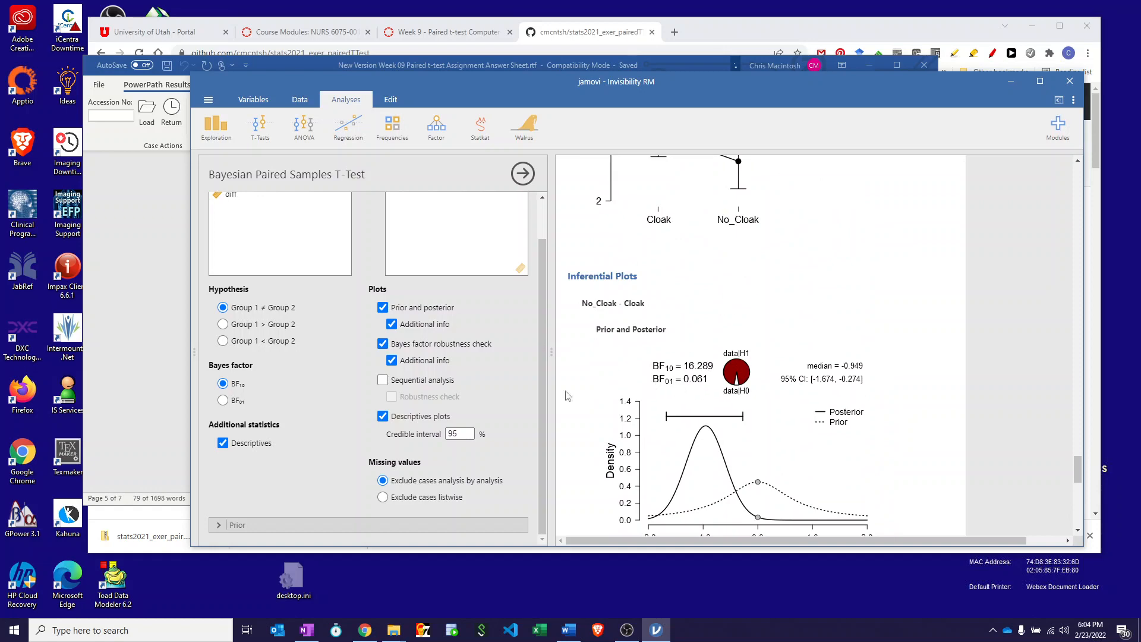
Switch to the Word answer sheet and read the Bayesian notes, assumption alternatives, reporting guidance and final assignment steps.
left_click(127, 218)
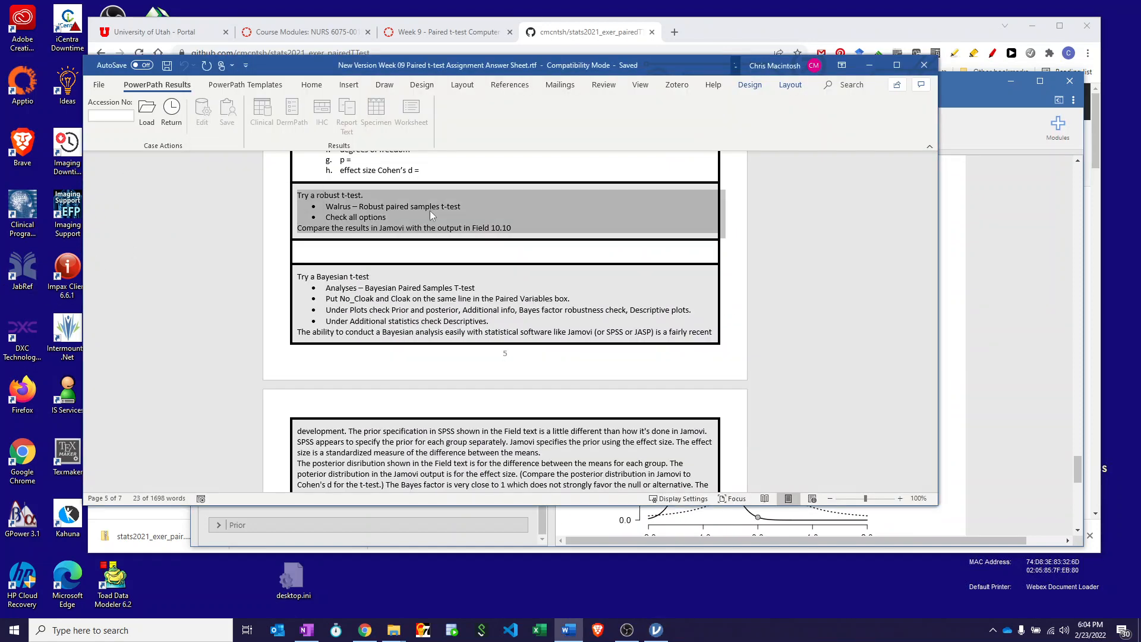
scroll(466, 321, "down", 2)
scroll(466, 321, "down", 4)
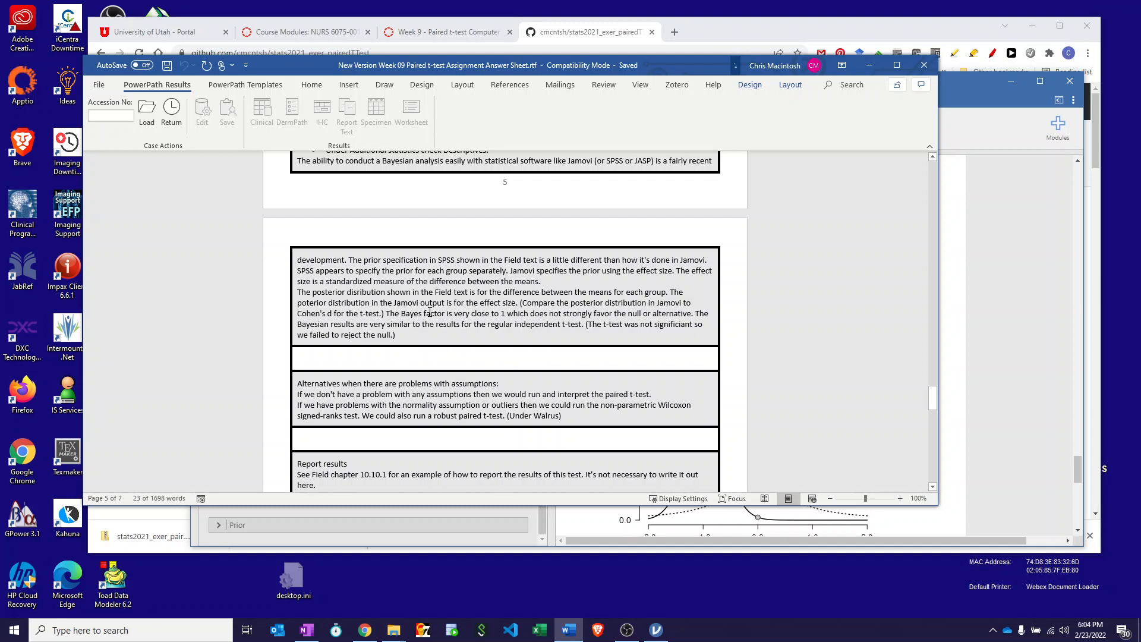
scroll(430, 313, "down", 3)
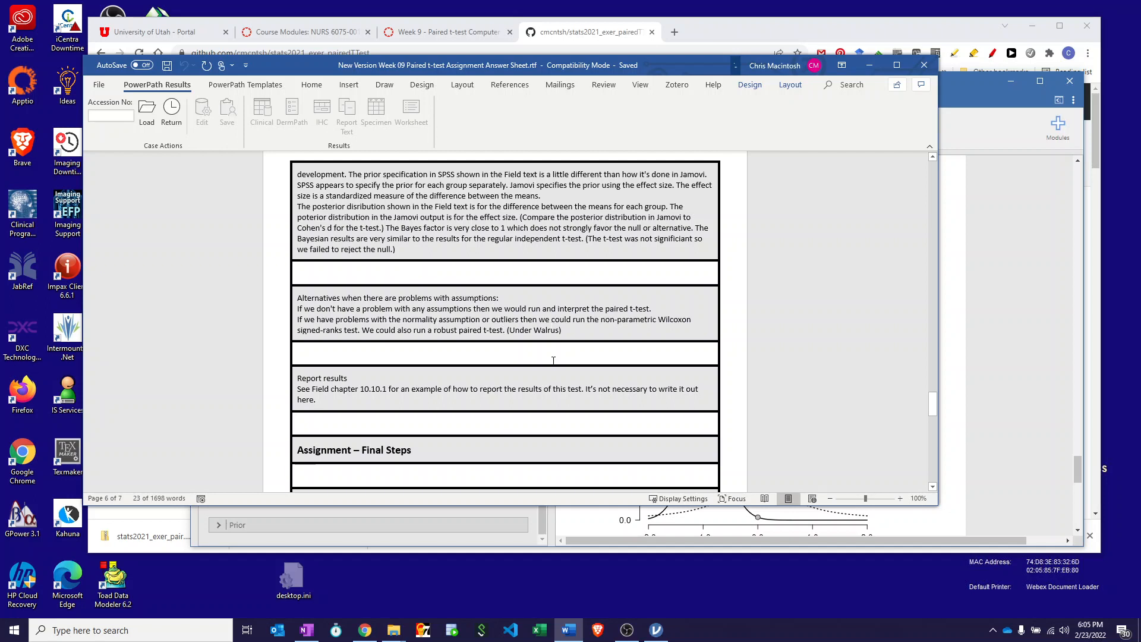
scroll(552, 367, "down", 3)
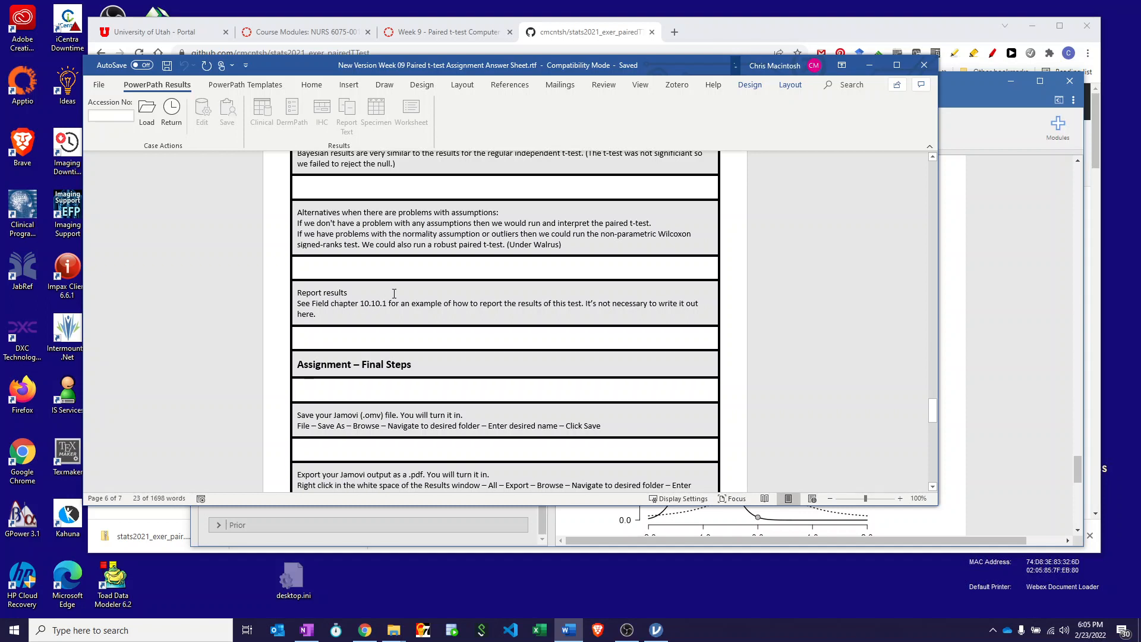
Switch to jamovi and save the analysis as the jamovi file Invisibility RM.omv in the stats2021_exer_pairedTTest-main folder.
scroll(394, 294, "down", 3)
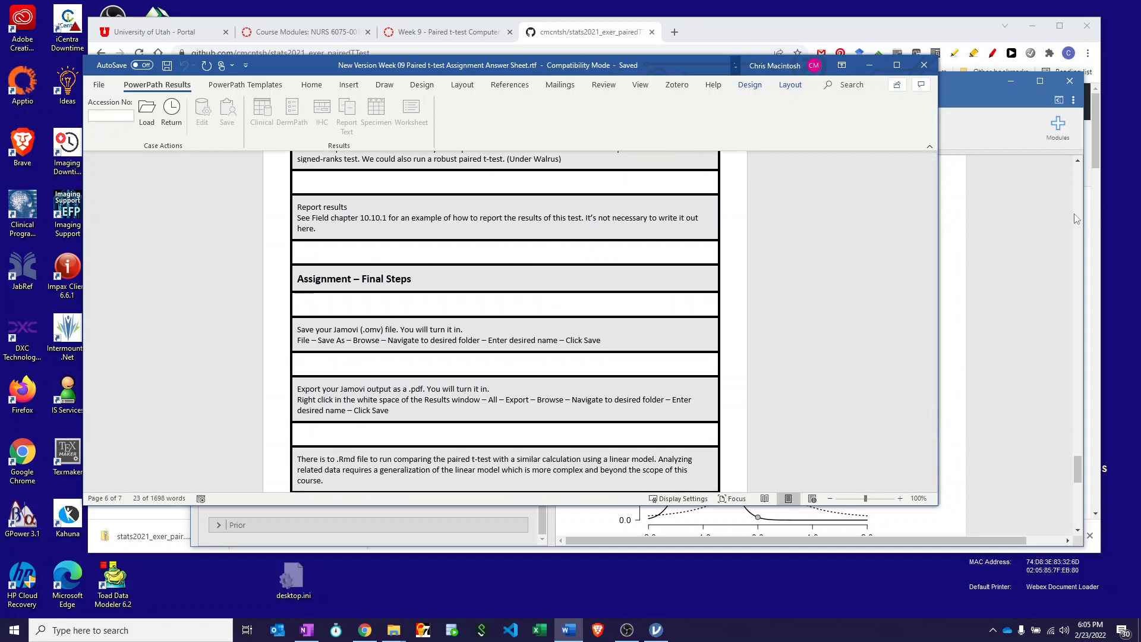
left_click(990, 128)
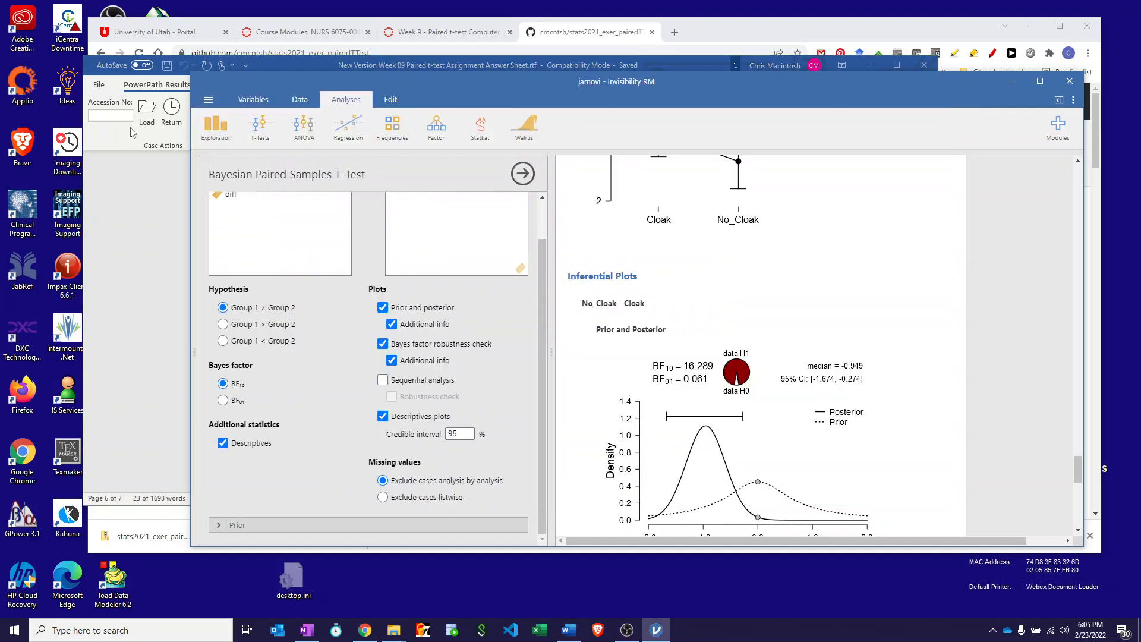
left_click(208, 100)
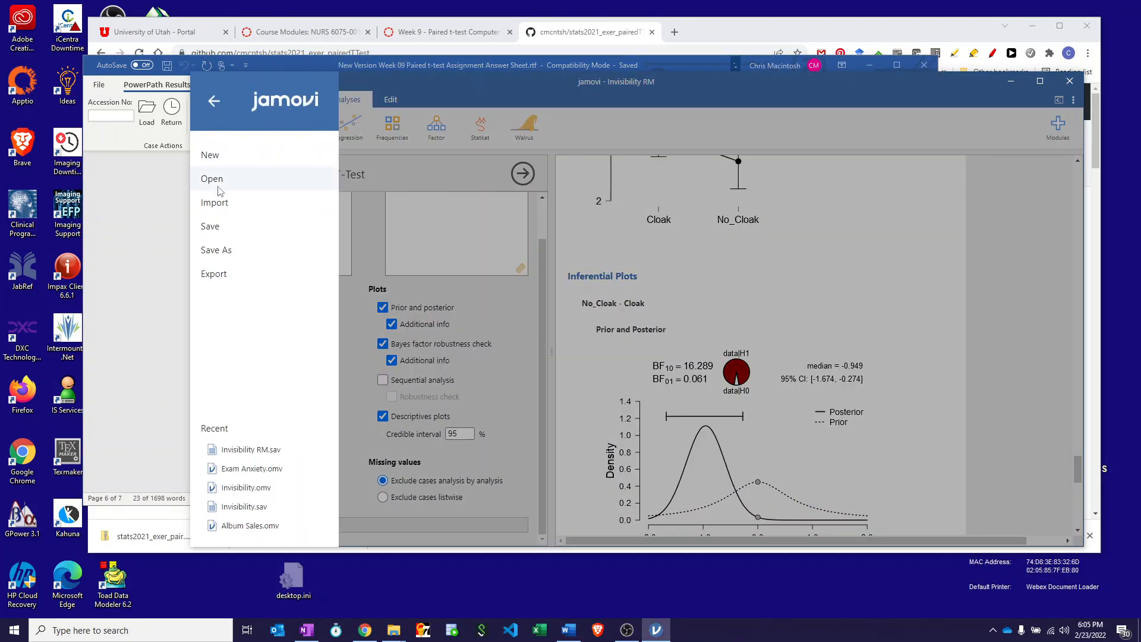
left_click(216, 250)
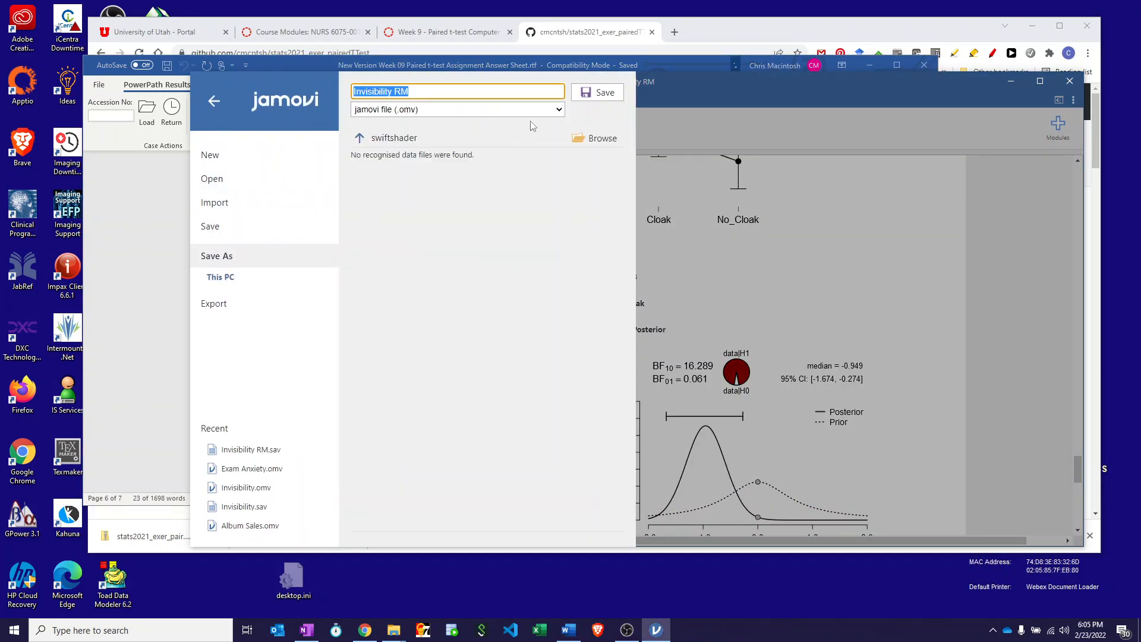
left_click(602, 139)
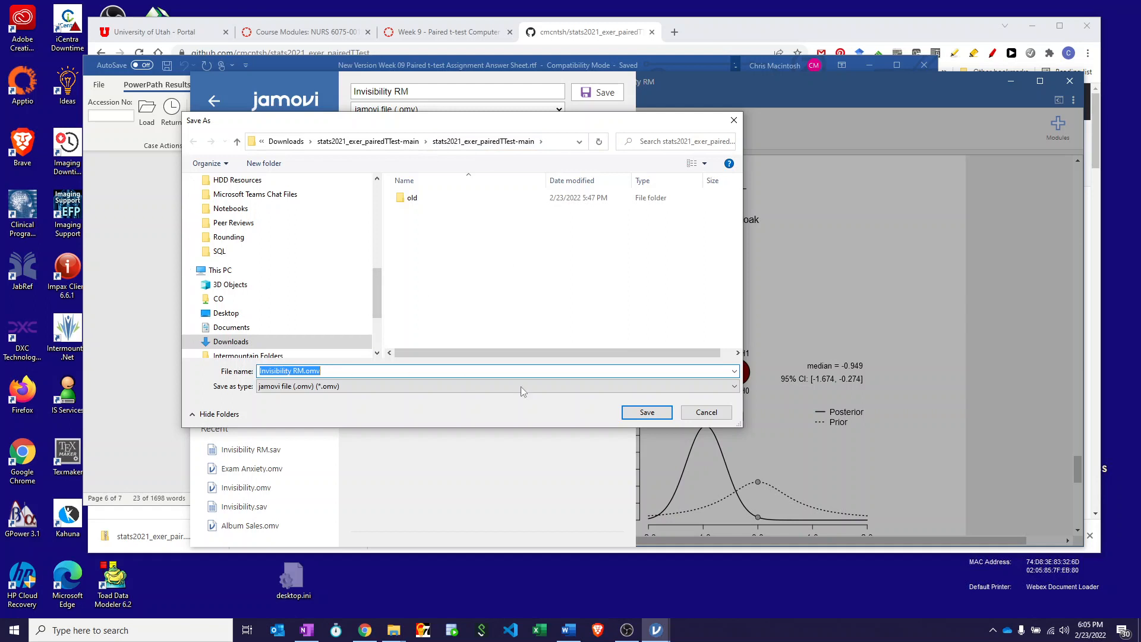
left_click(647, 412)
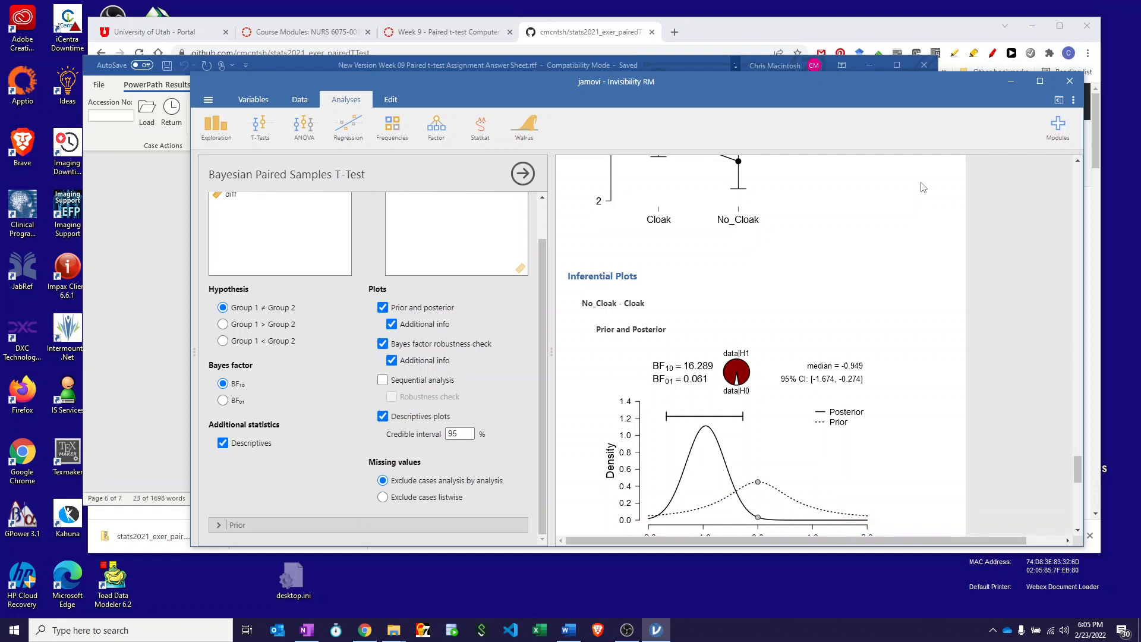
Export all results as a PDF named pairedOutput in the stats2021_exer_pairedTTest-main folder.
right_click(924, 188)
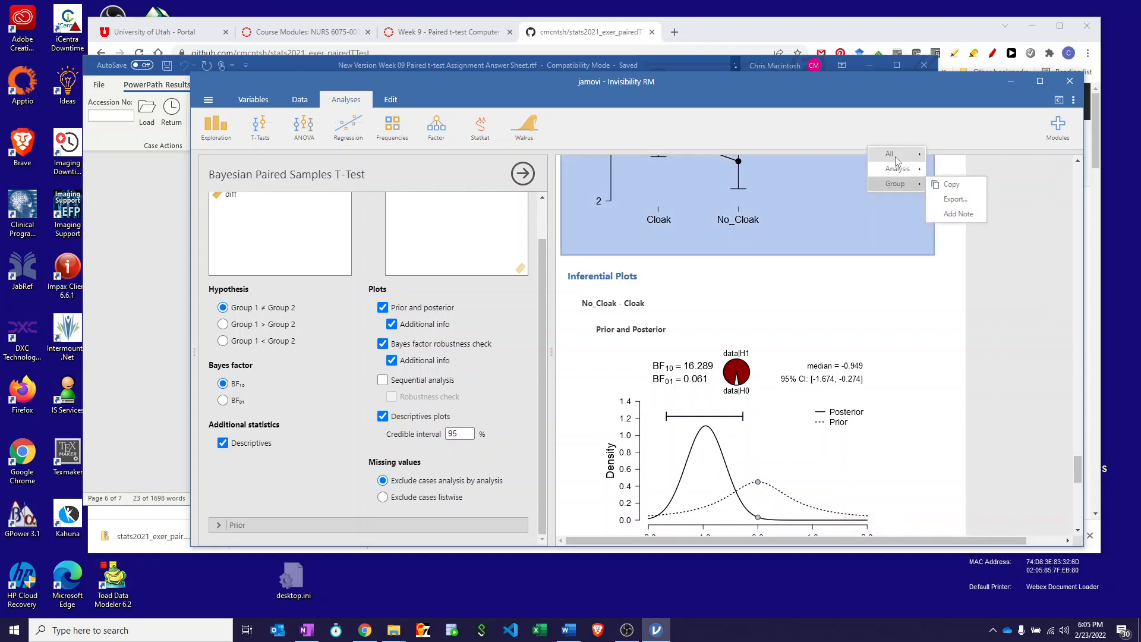
mouse_move(897, 161)
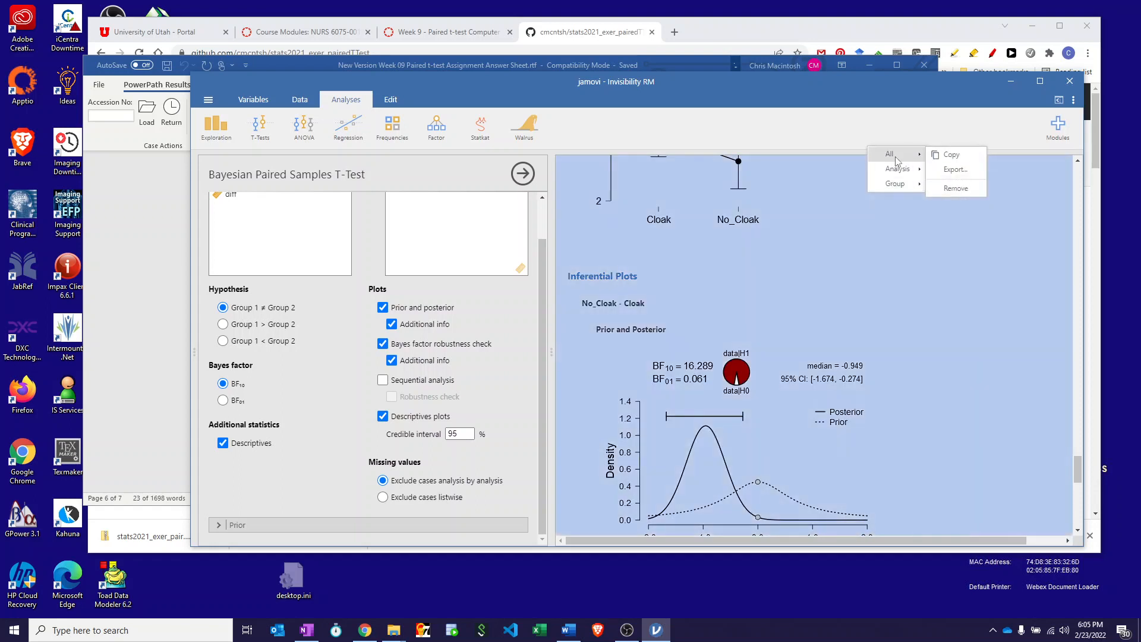
left_click(951, 170)
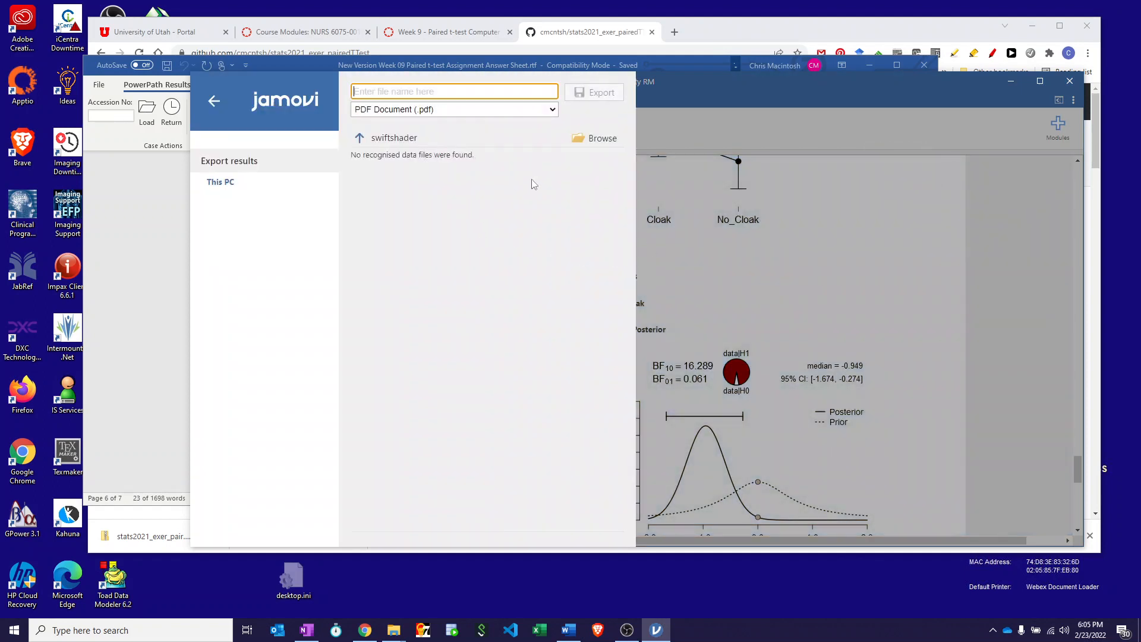
left_click(602, 142)
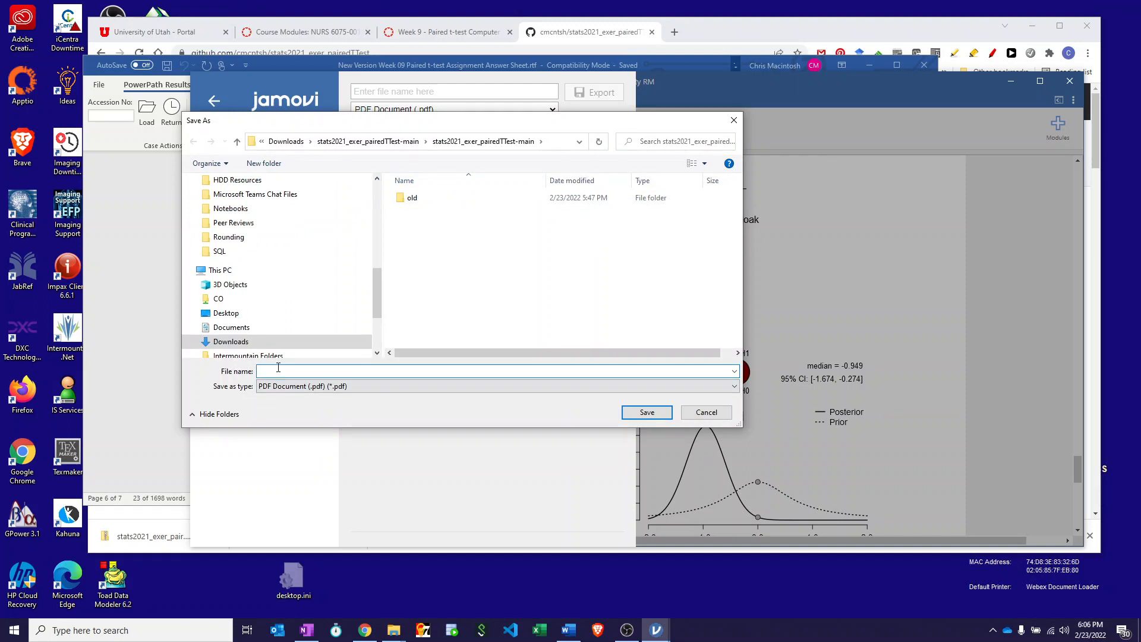
type("pairedOutput")
left_click(648, 412)
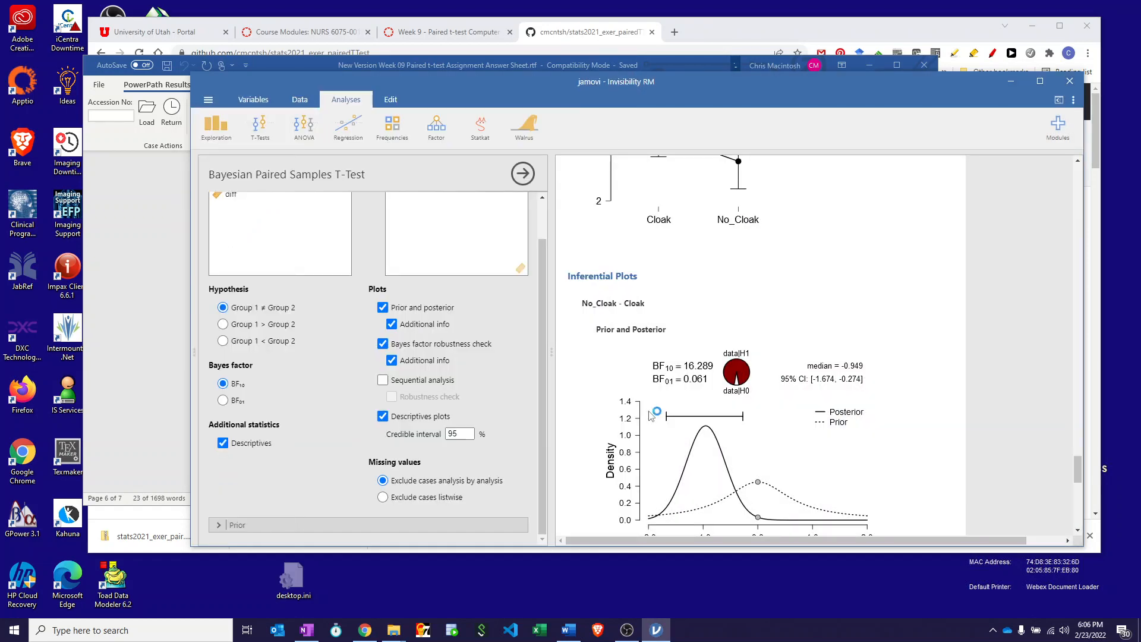
Switch to the Word answer sheet and read the final steps about the .Rmd file, GitHub upload and link submission.
left_click(145, 196)
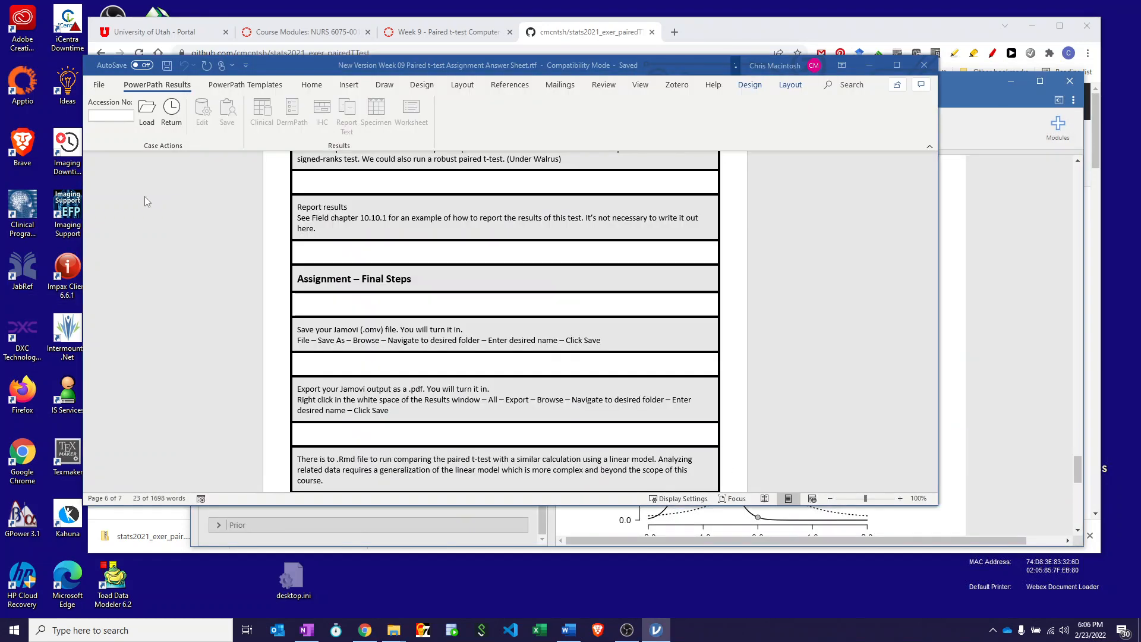
scroll(419, 407, "down", 5)
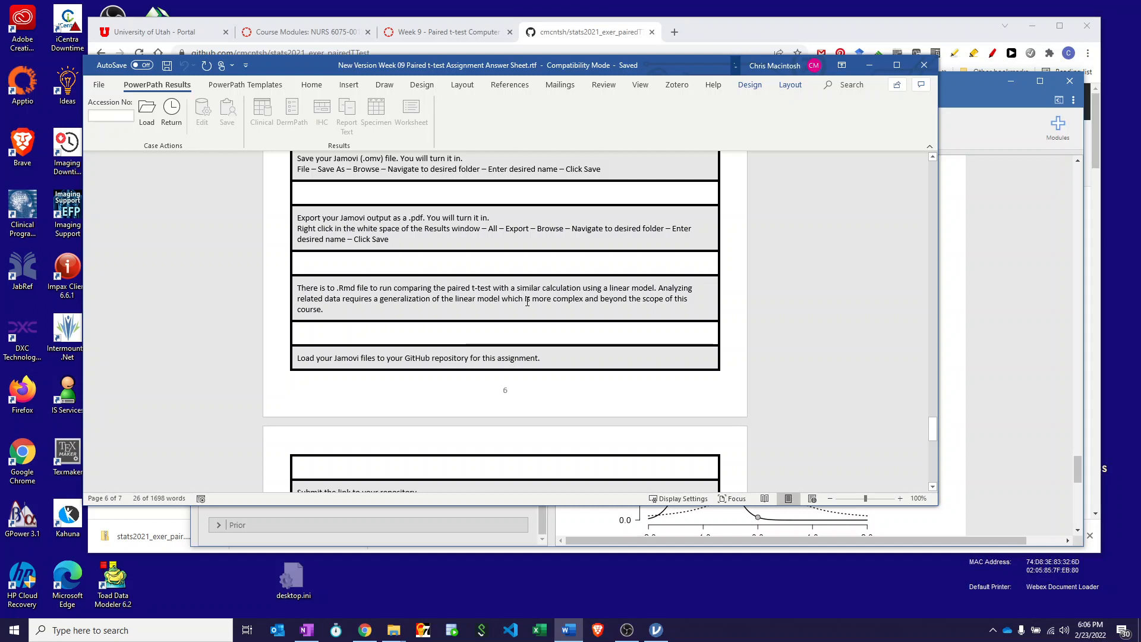
scroll(527, 302, "down", 2)
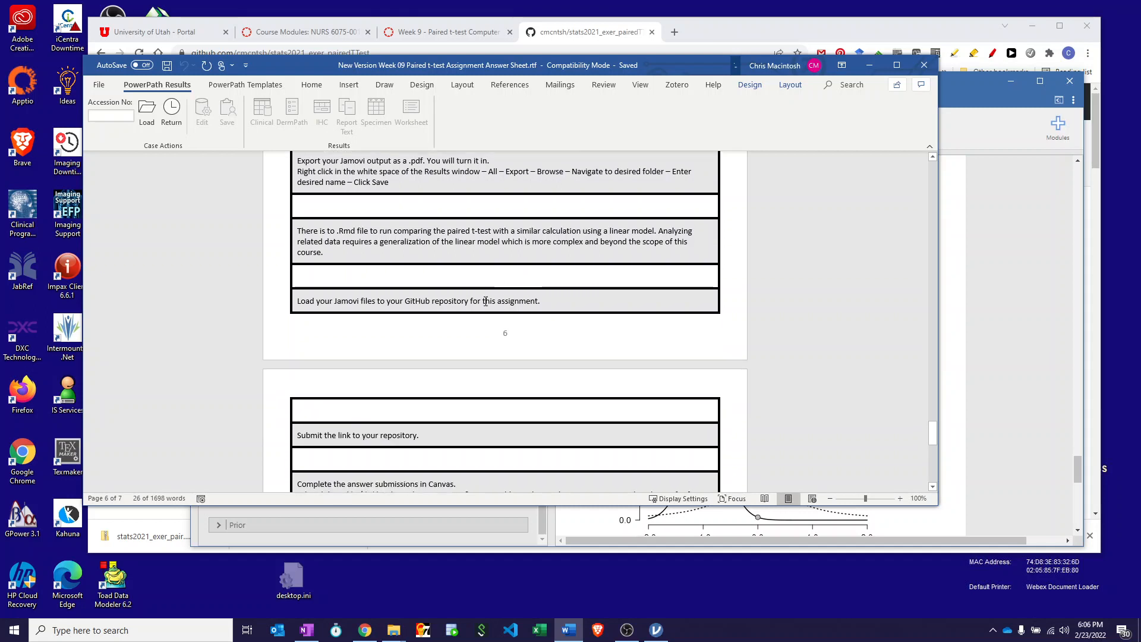
Switch to Chrome and open the file upload page of the stats2021_exer_pairedTTest GitHub repository.
left_click(433, 35)
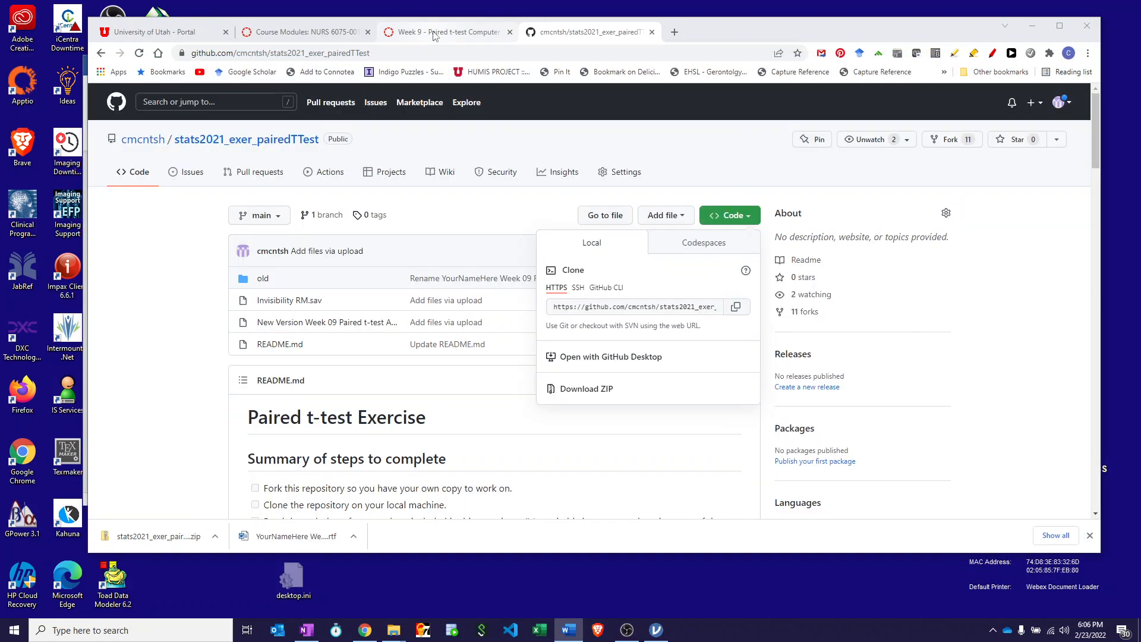
left_click(554, 34)
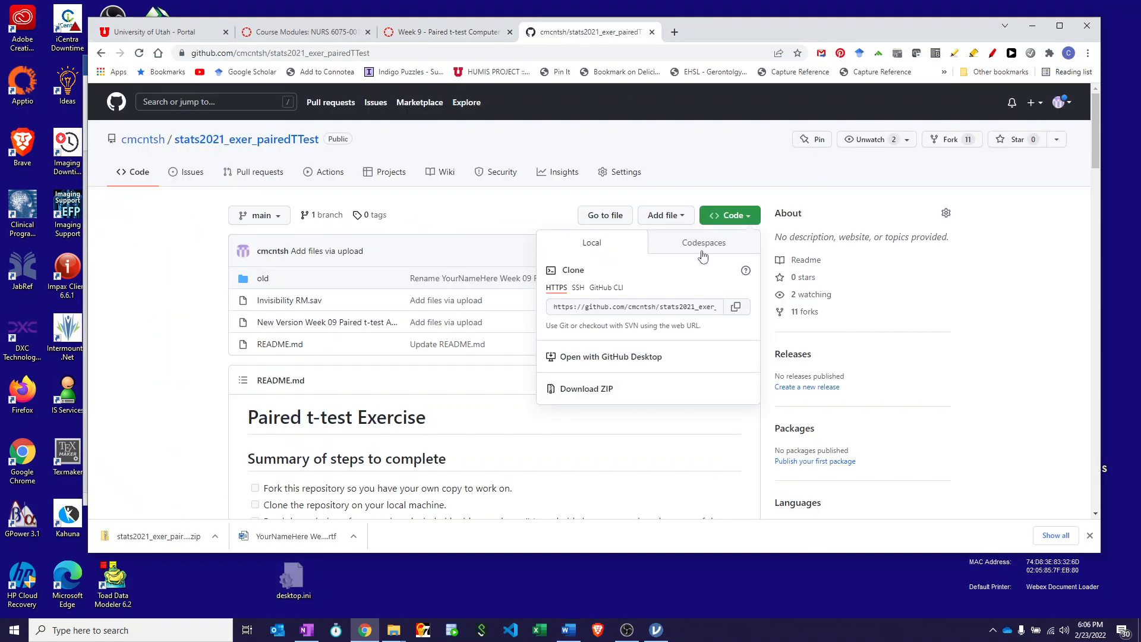
left_click(475, 212)
left_click(668, 216)
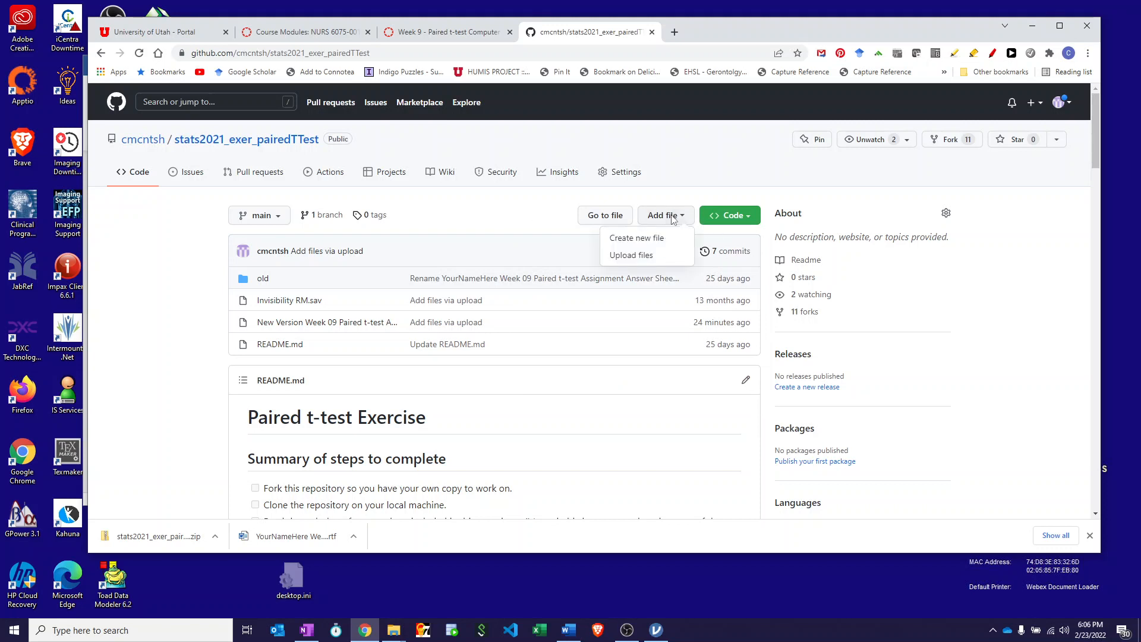
left_click(637, 255)
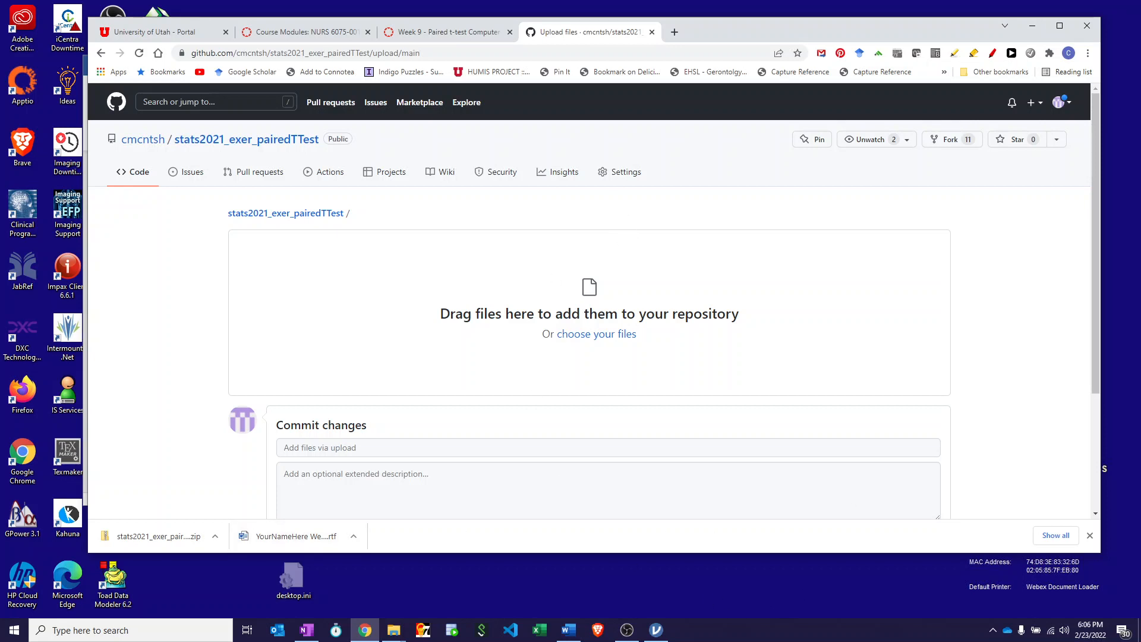
Add pairedOutput.pdf and Invisibility RM.omv from File Explorer to the GitHub upload, then cancel it without committing.
key("alt+Tab")
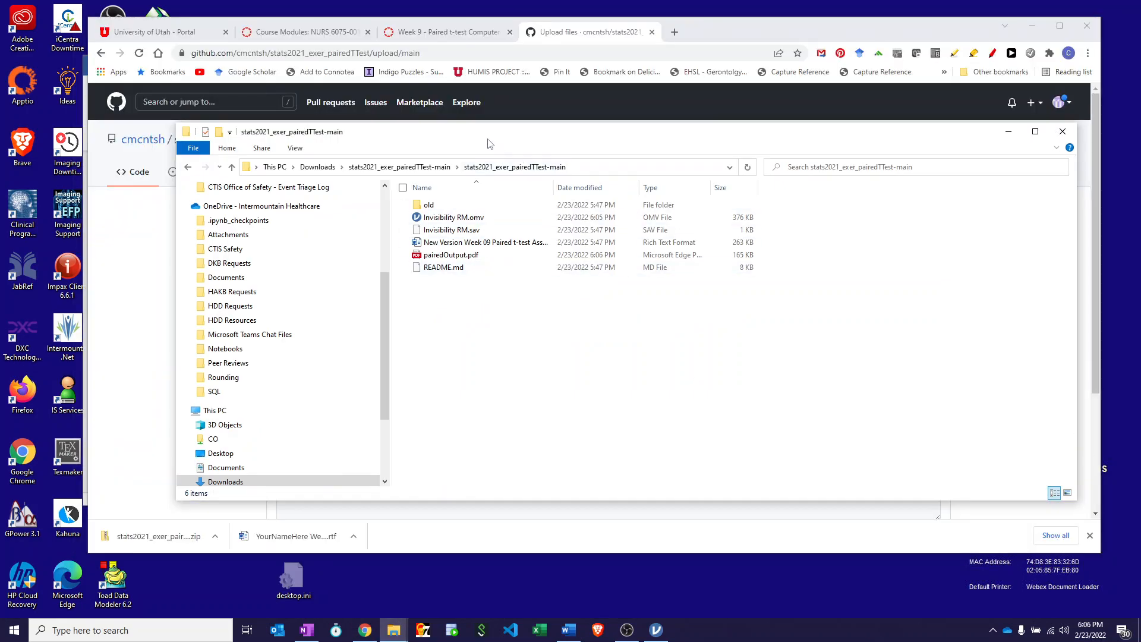
left_click_drag(480, 132, 1047, 171)
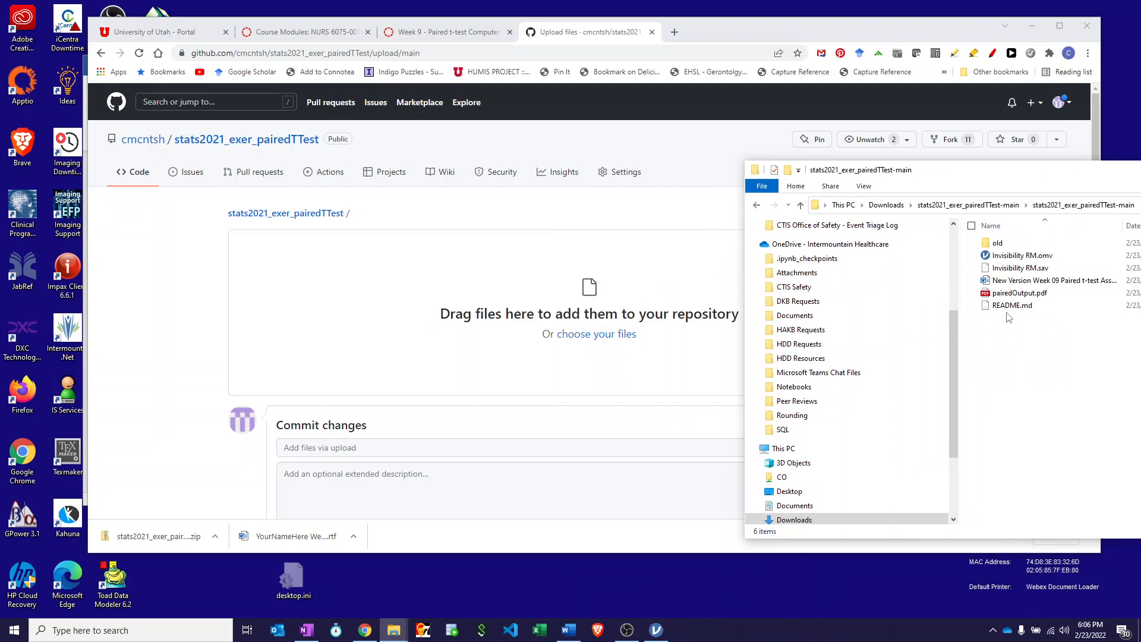
left_click_drag(1018, 292, 635, 278)
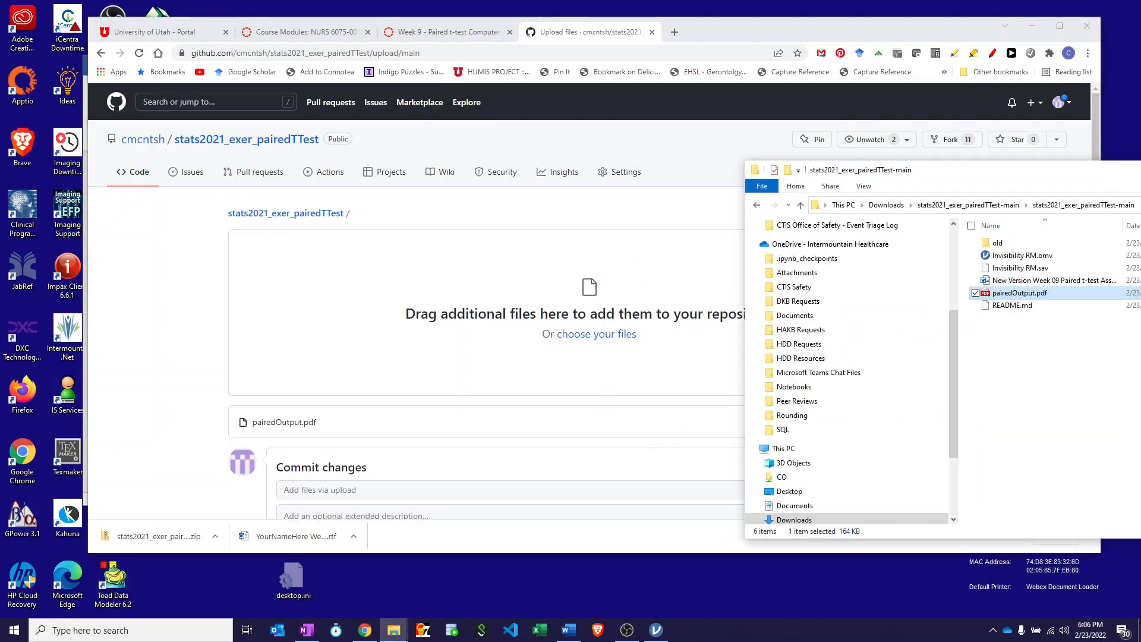
left_click_drag(1017, 255, 663, 292)
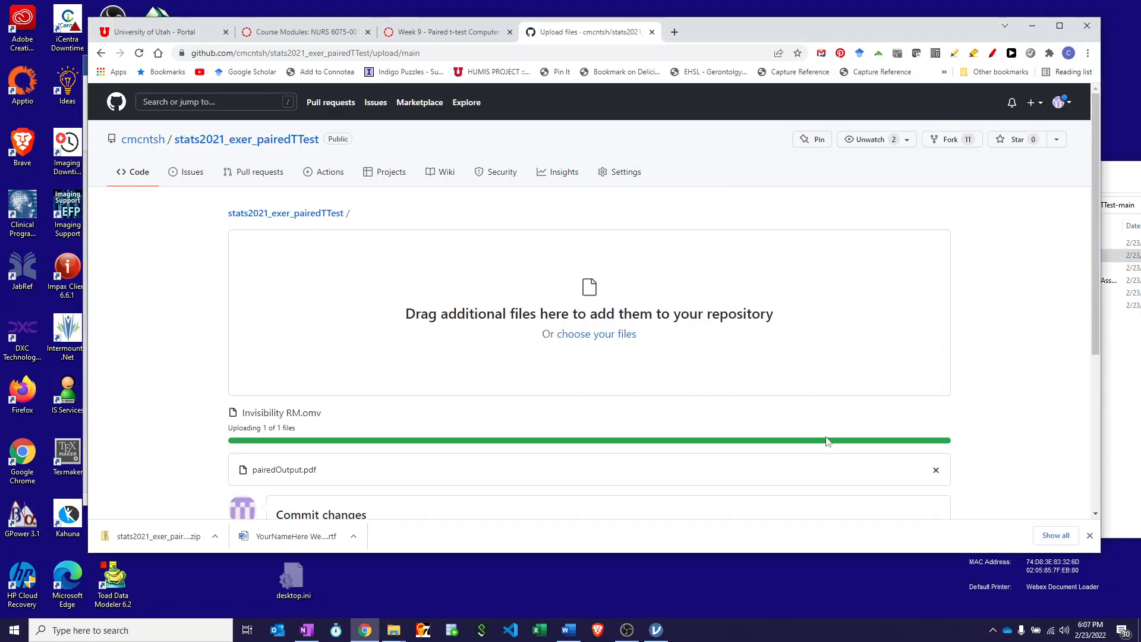
scroll(978, 461, "down", 4)
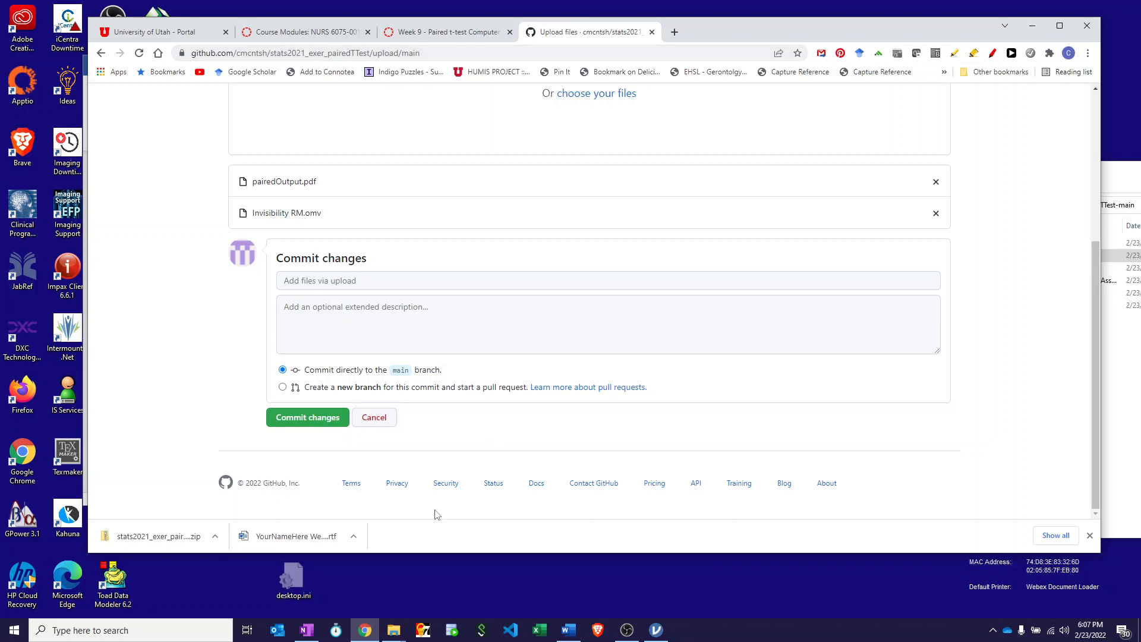
left_click(376, 418)
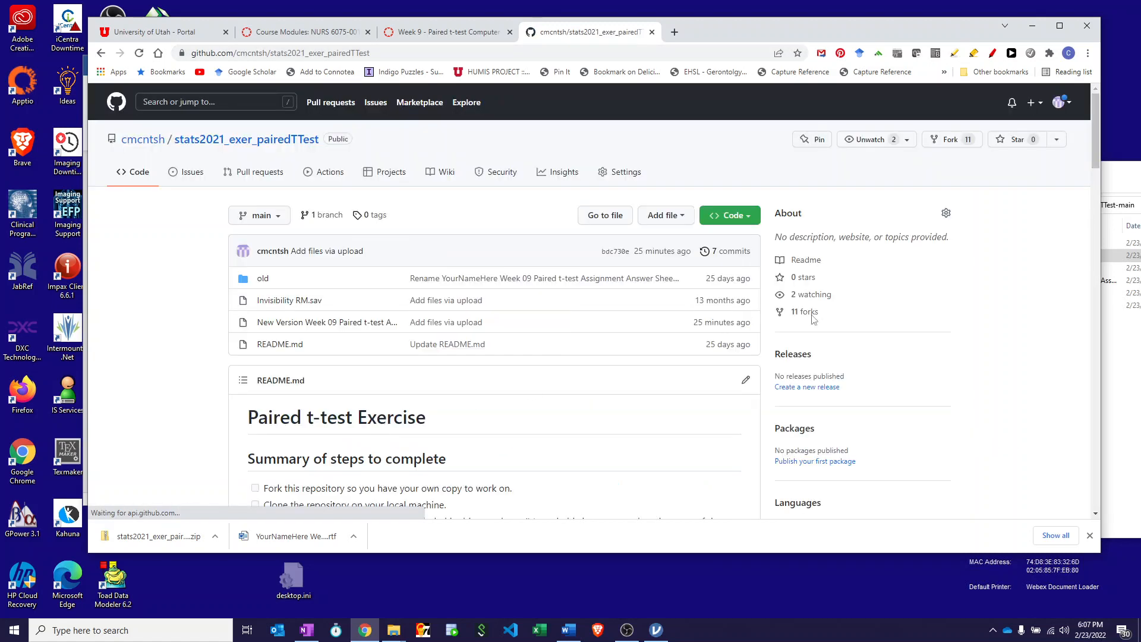
left_click_drag(1140, 172, 686, 150)
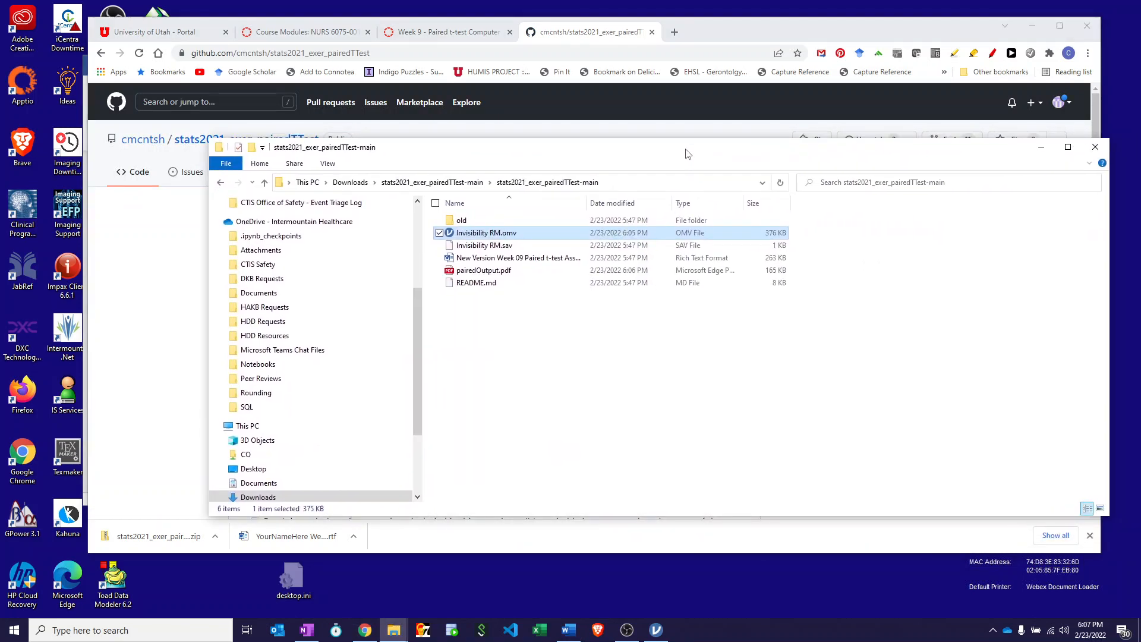